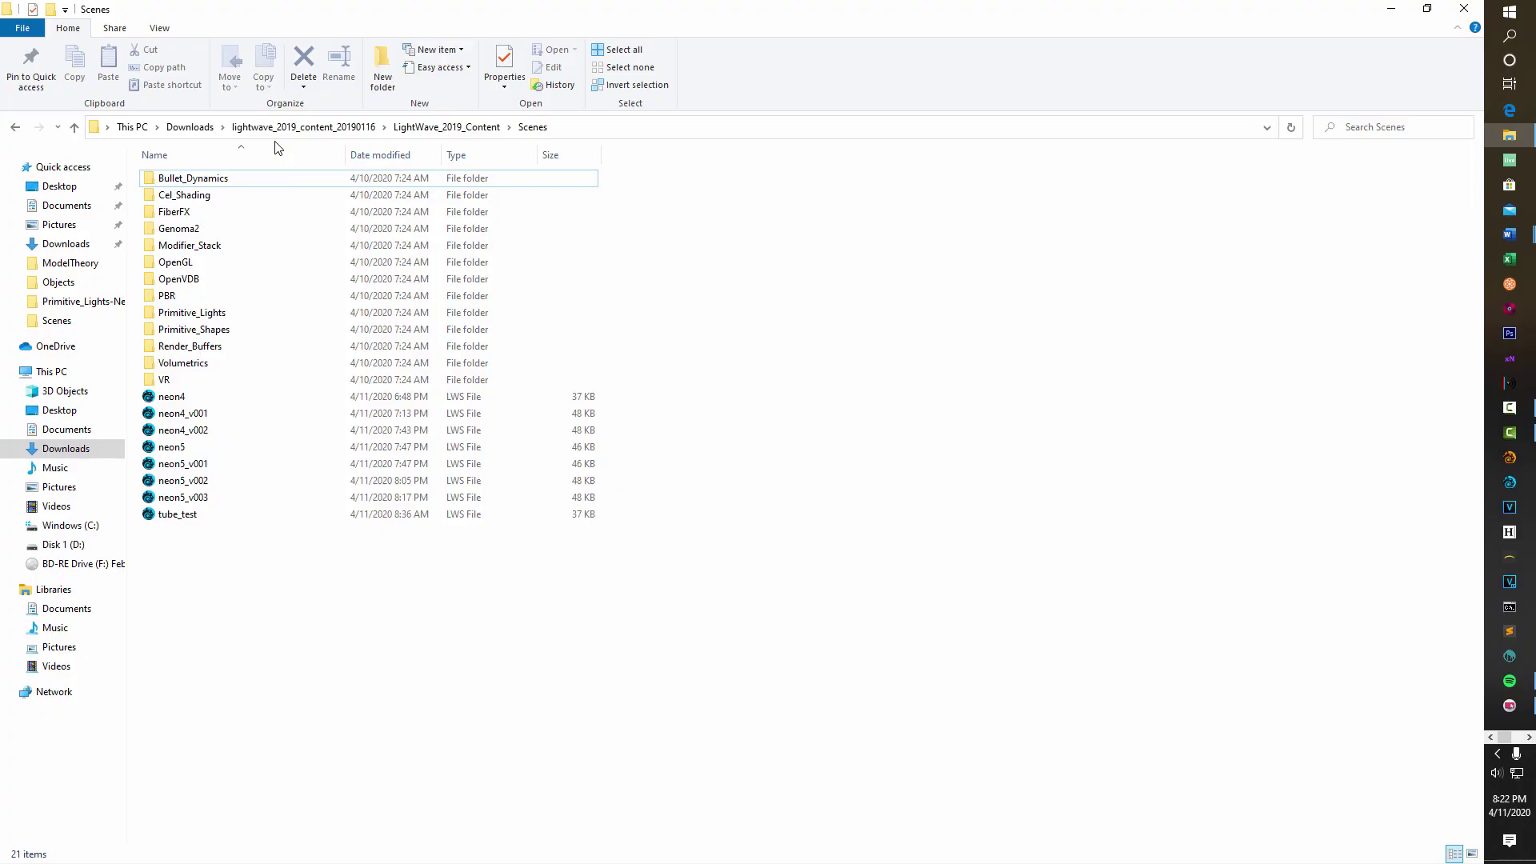
# Open the Primitive_Lights-Neon_Sign PNG render in the Primitive_Lights scene folder and examine the neon sign
pyautogui.click(216, 315)
pyautogui.doubleClick(216, 317)
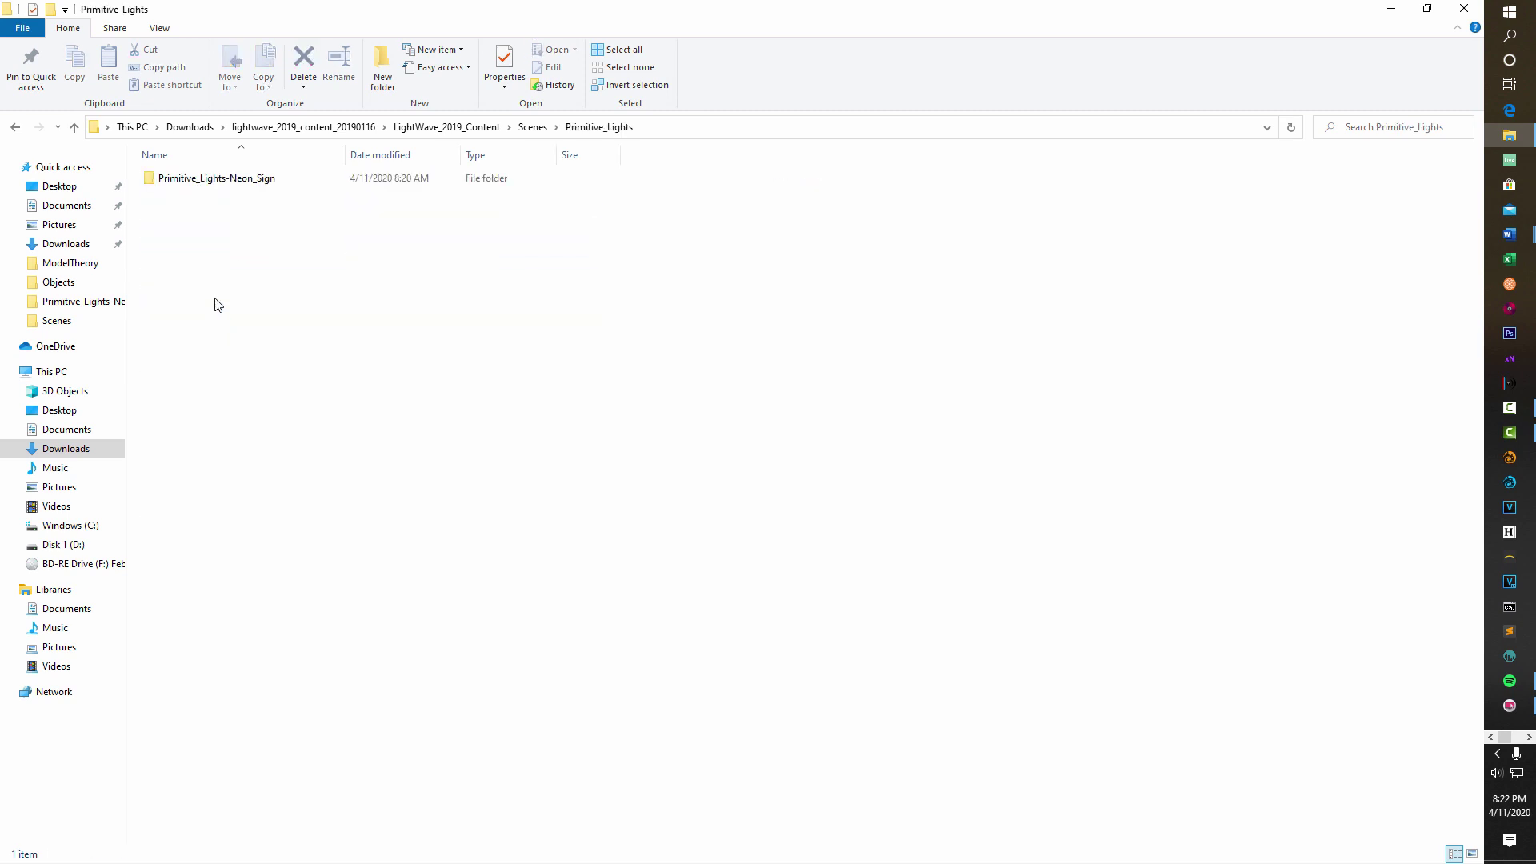
pyautogui.doubleClick(227, 184)
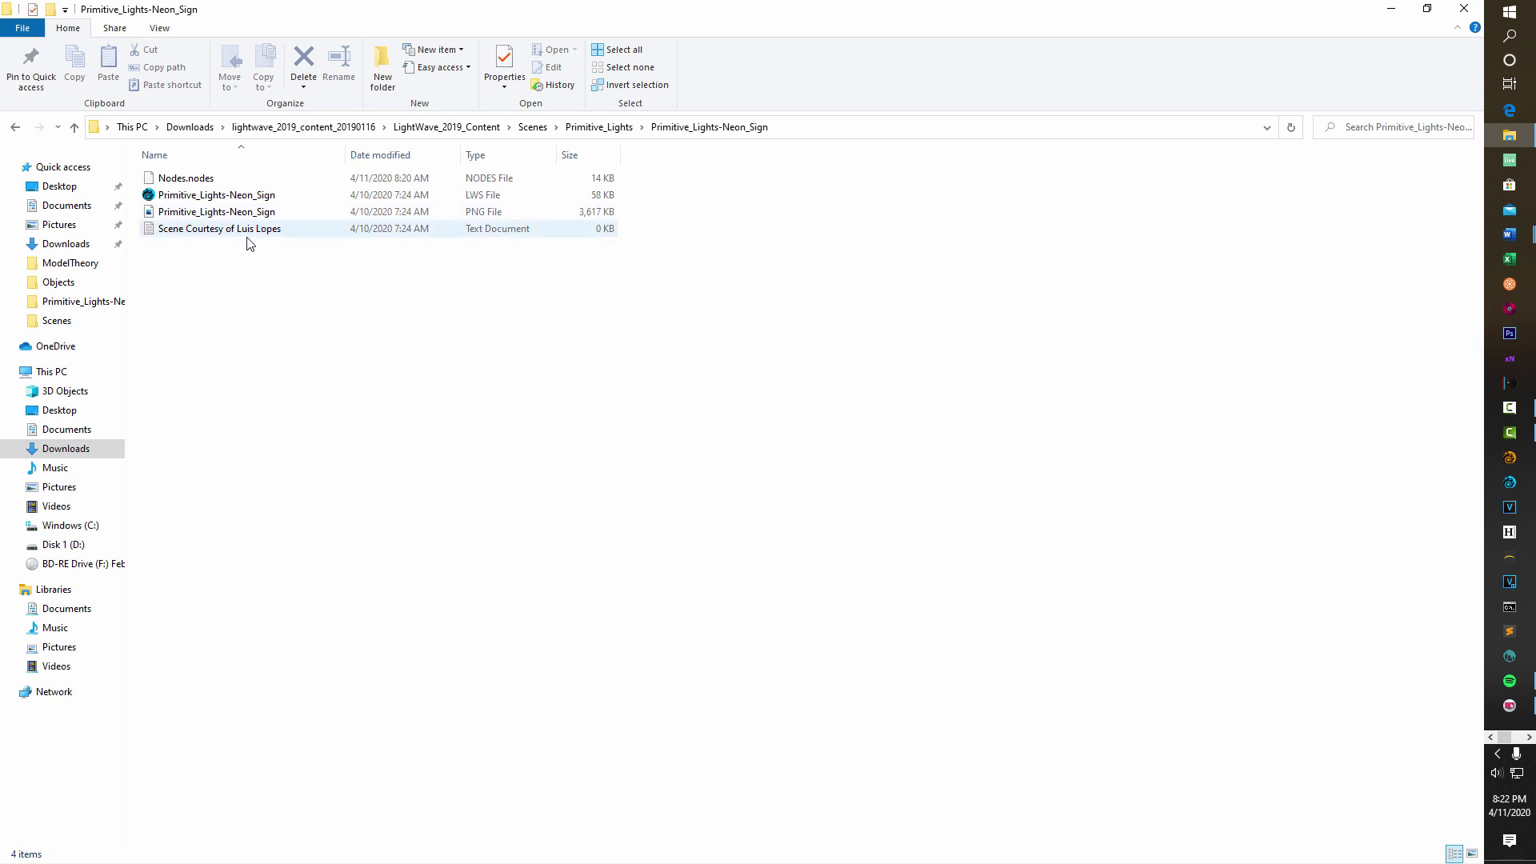
pyautogui.doubleClick(216, 211)
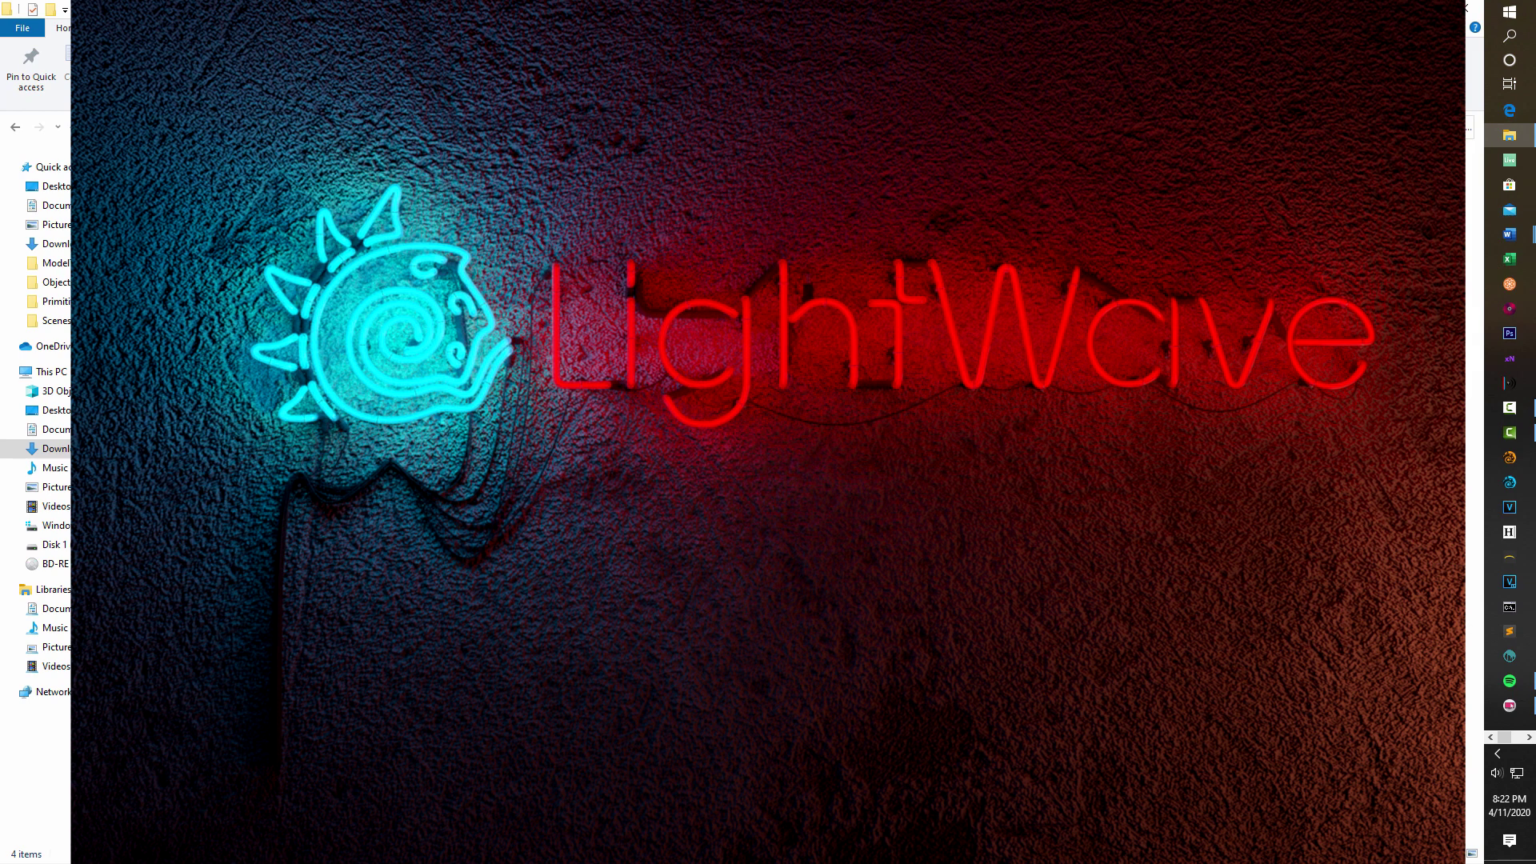
# Switch to LightWave Modeler and inspect the glass_tube, light_source and unnamed layers of neon2 alongside the layer list
pyautogui.click(1529, 737)
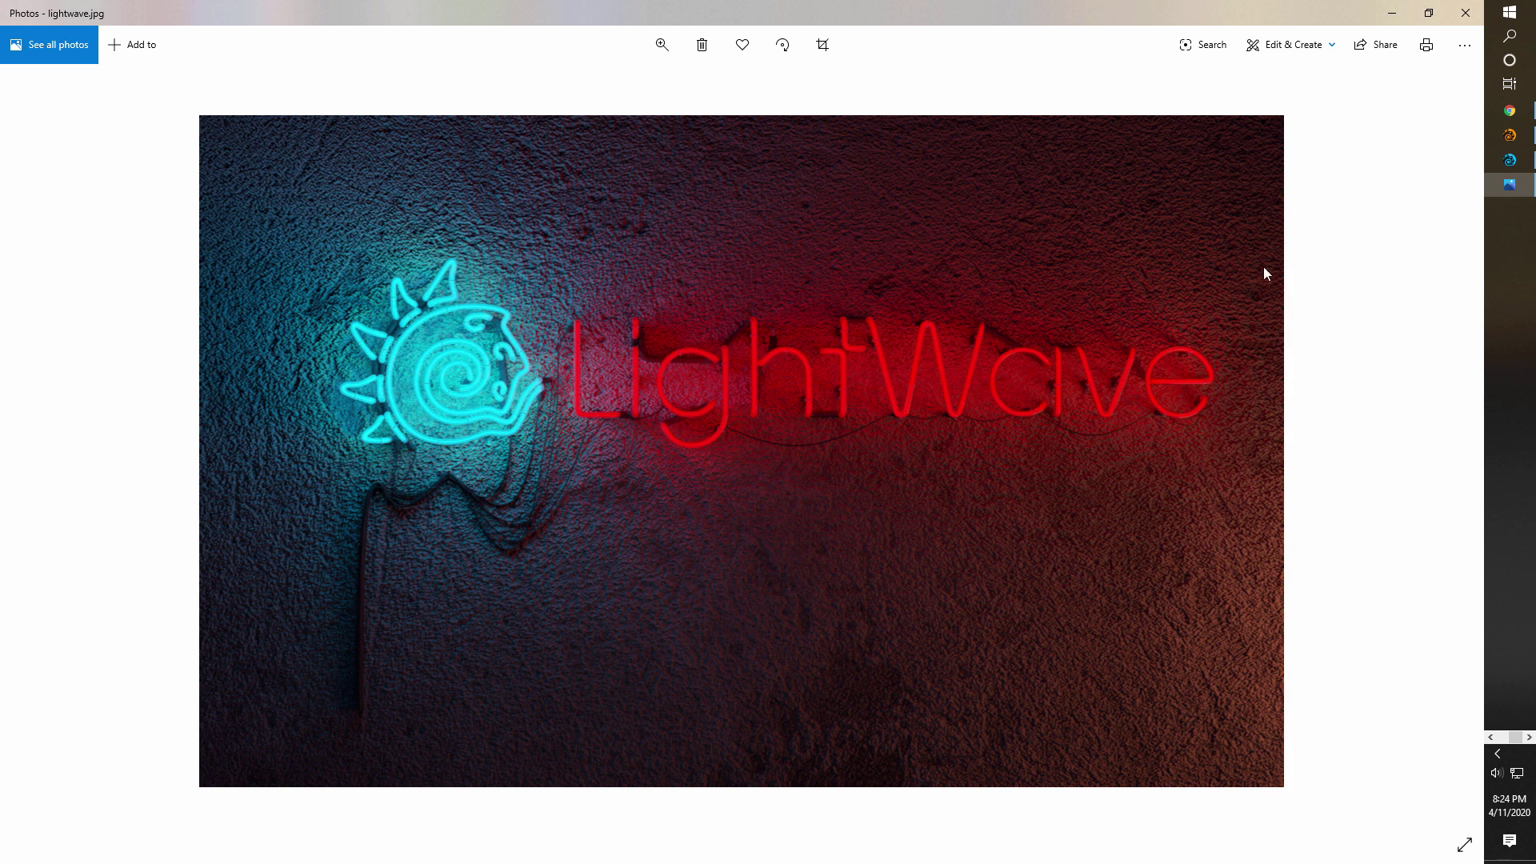
pyautogui.click(1519, 137)
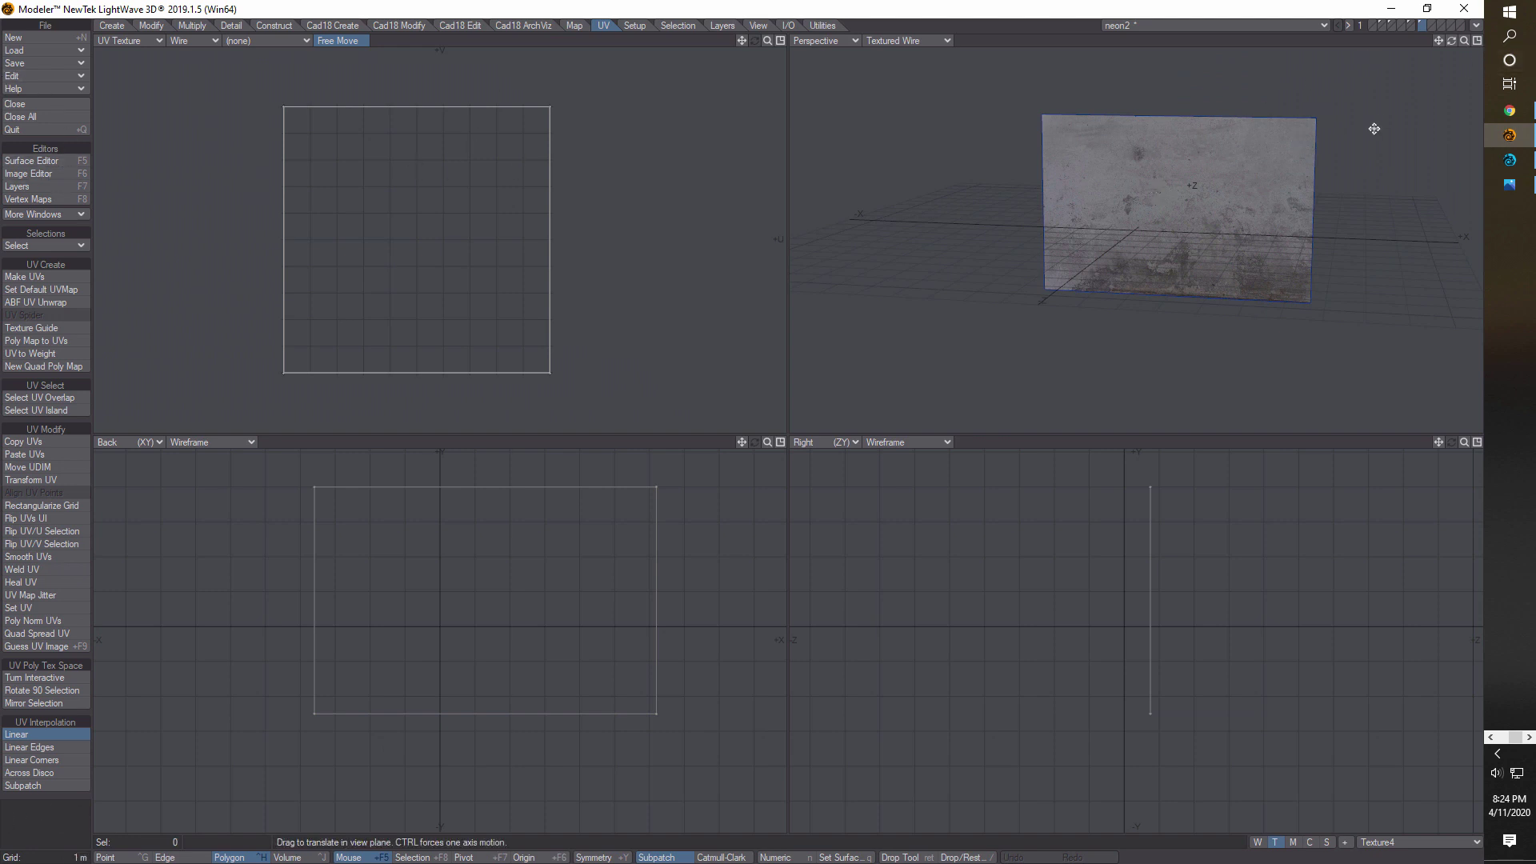
pyautogui.press('F7')
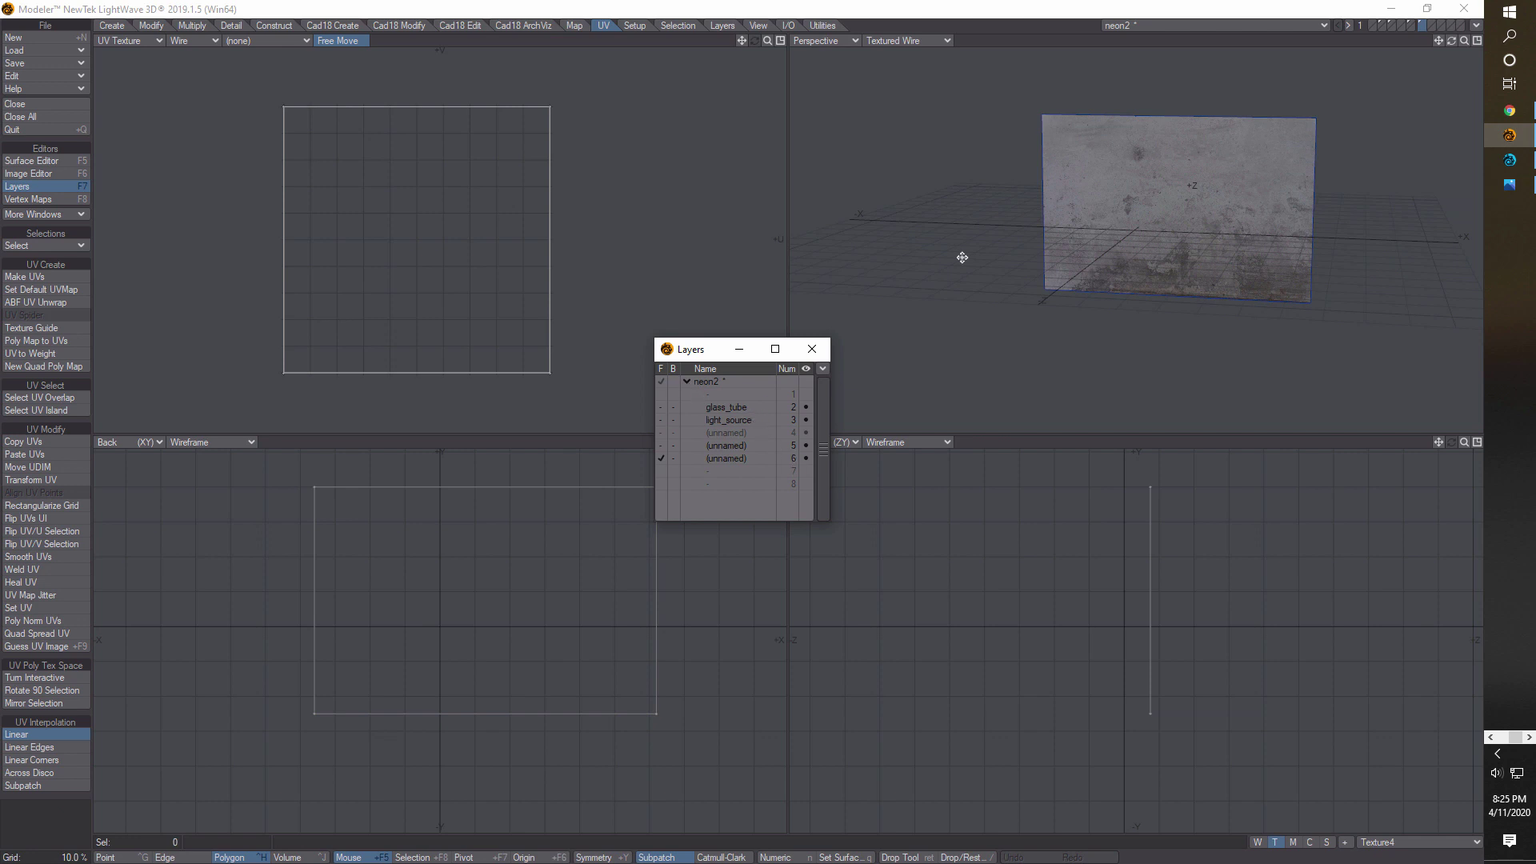
pyautogui.click(1382, 25)
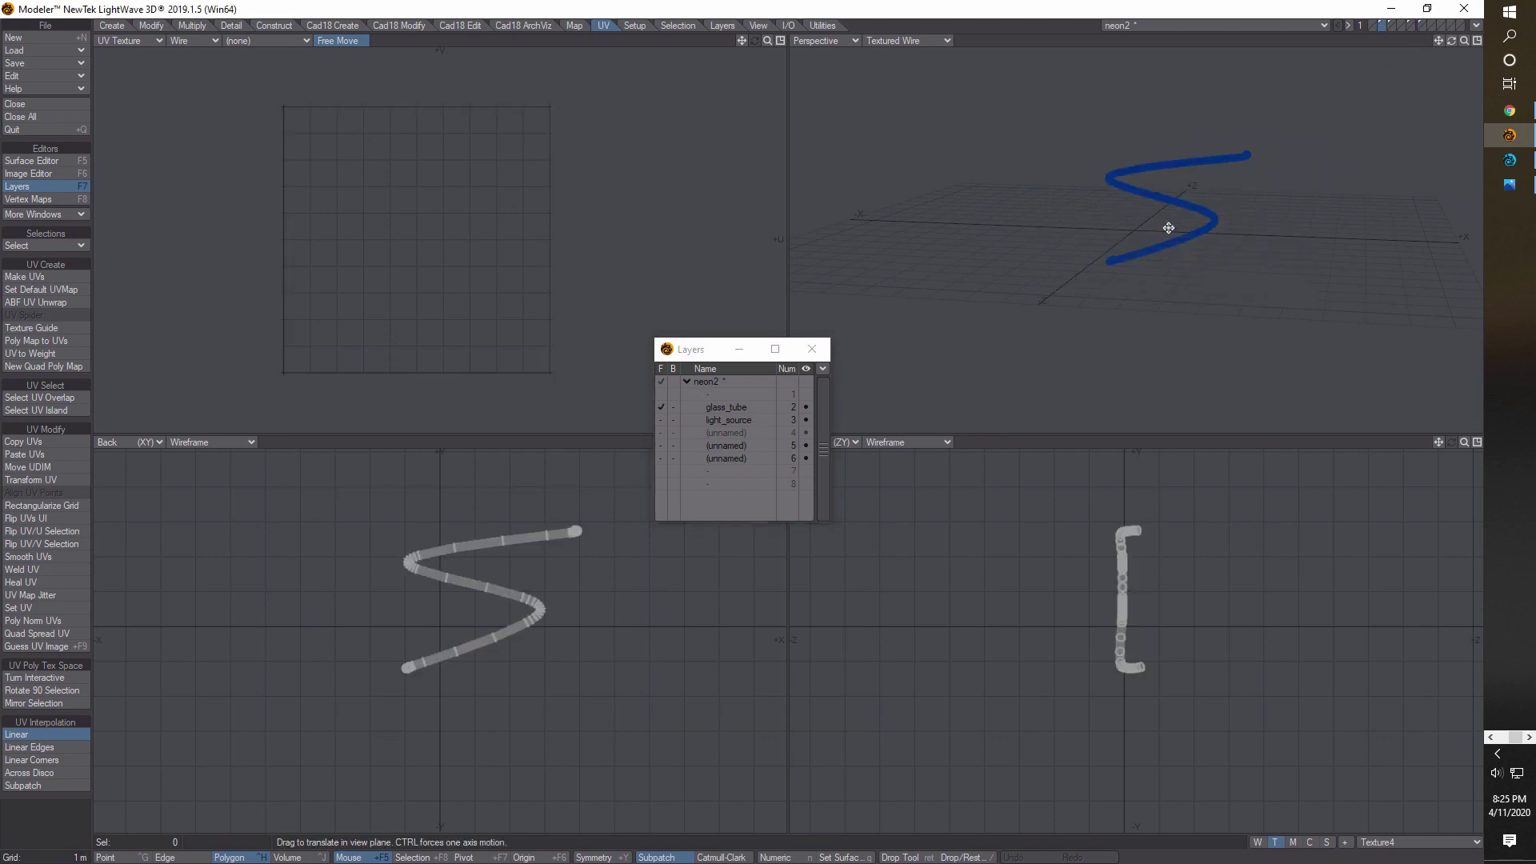
pyautogui.click(1392, 26)
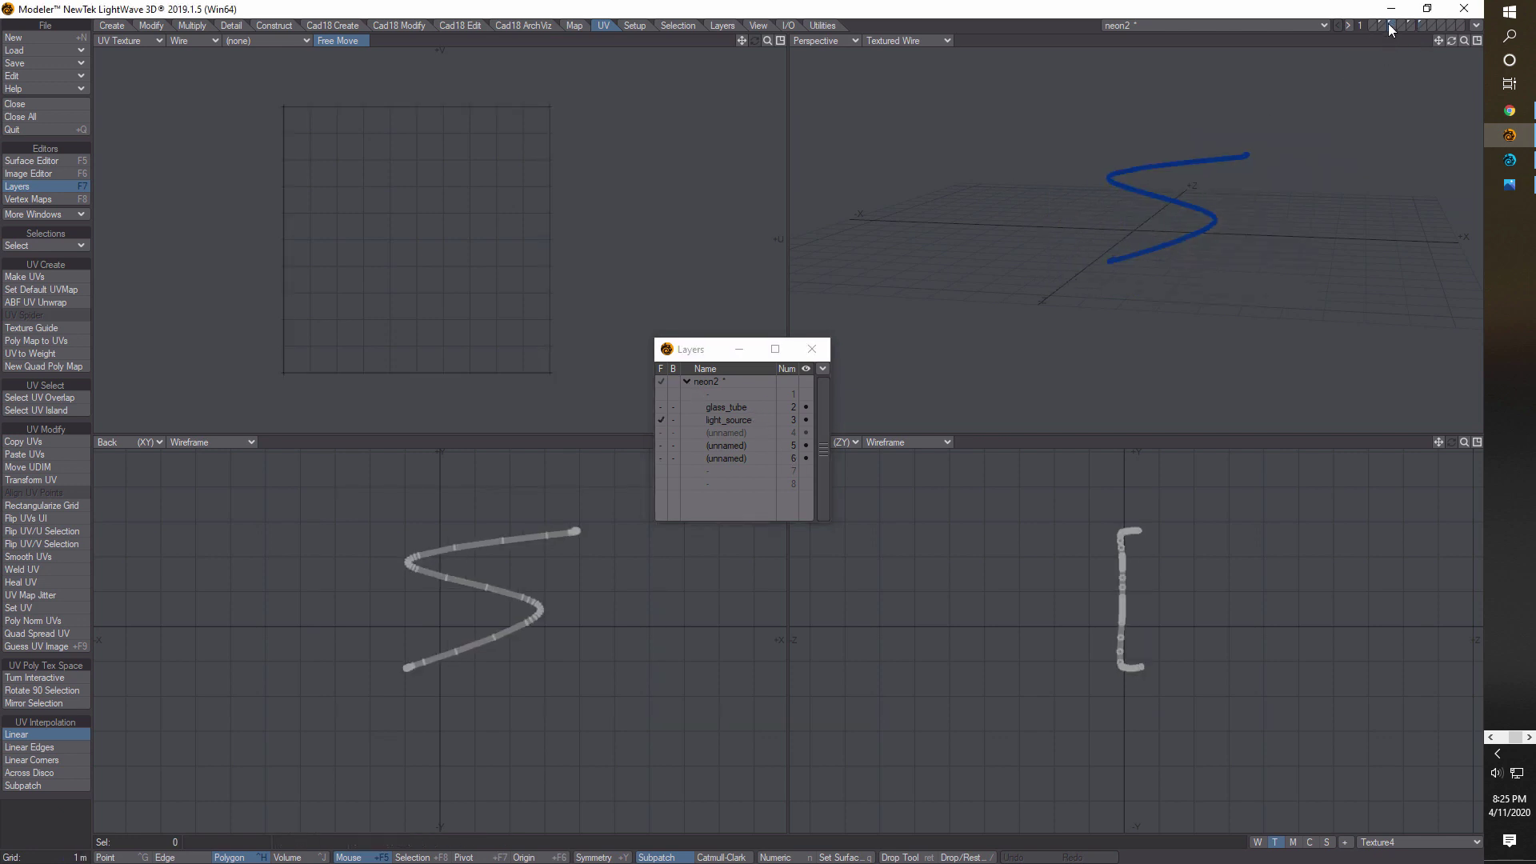
pyautogui.click(1413, 26)
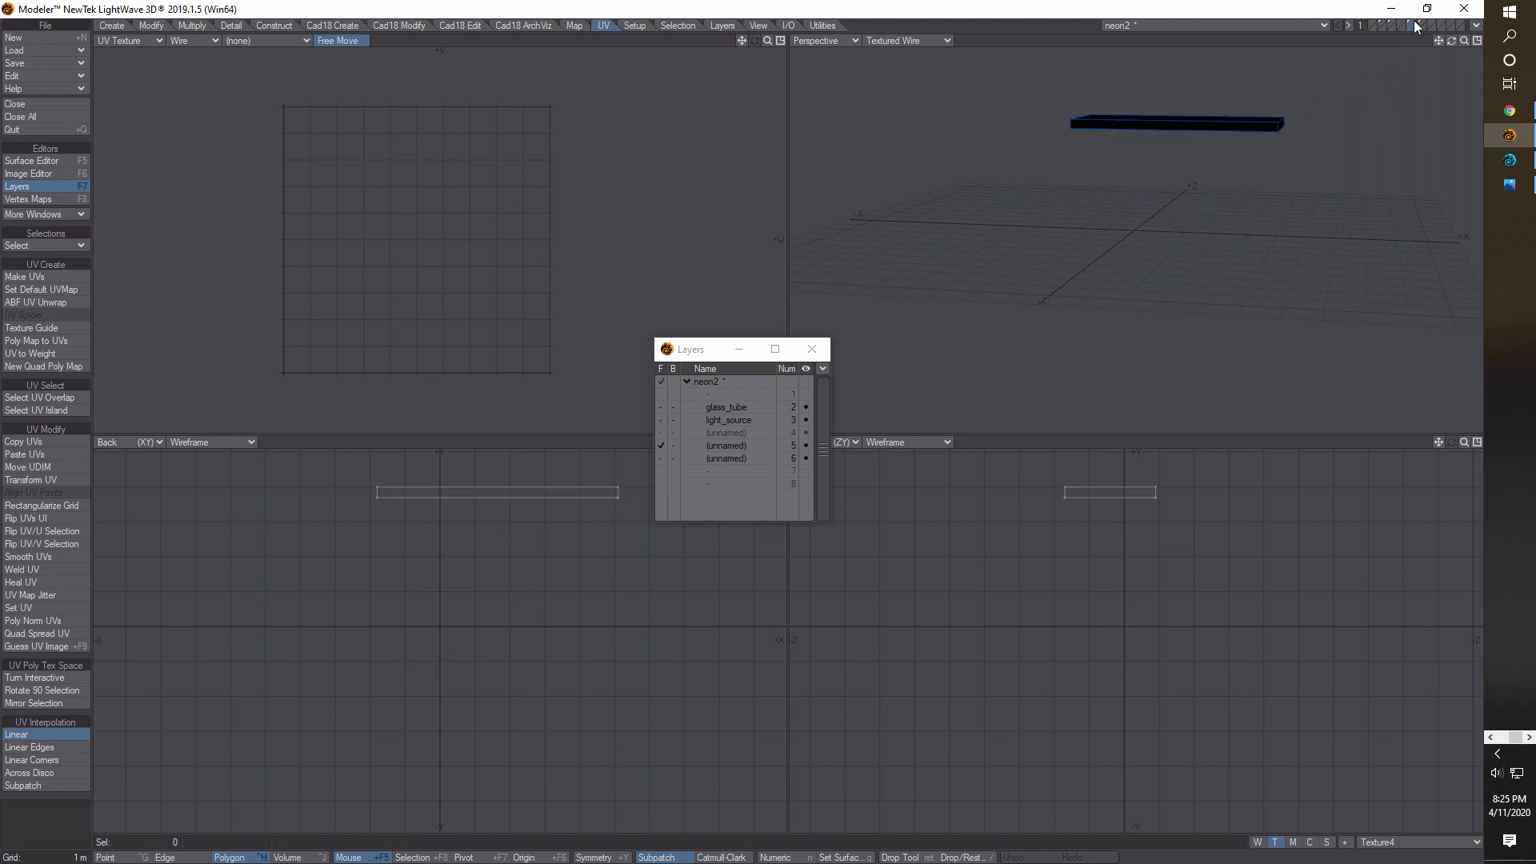
pyautogui.click(1423, 26)
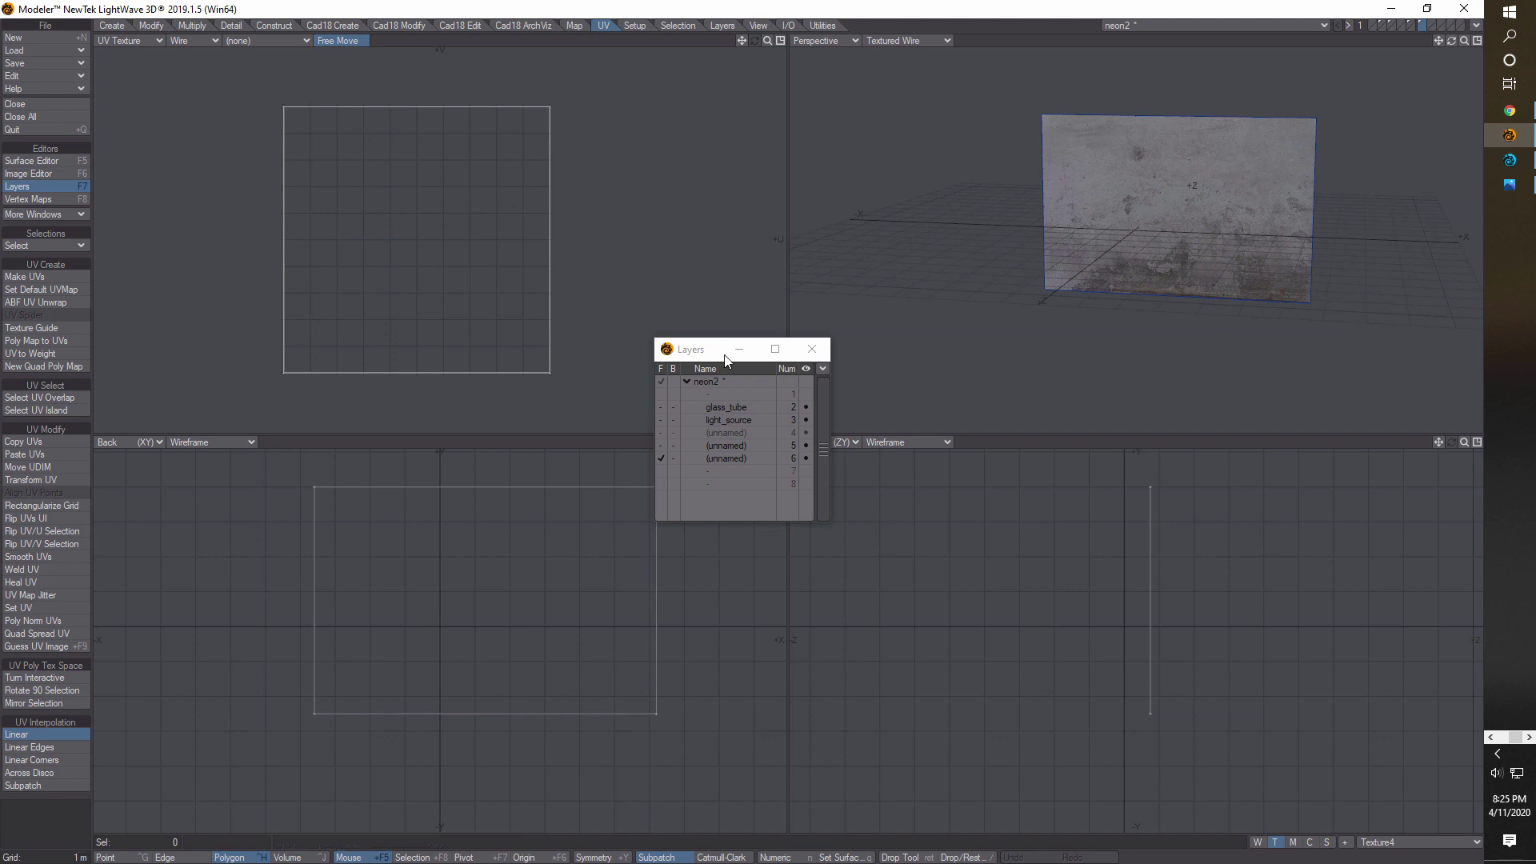
pyautogui.click(811, 351)
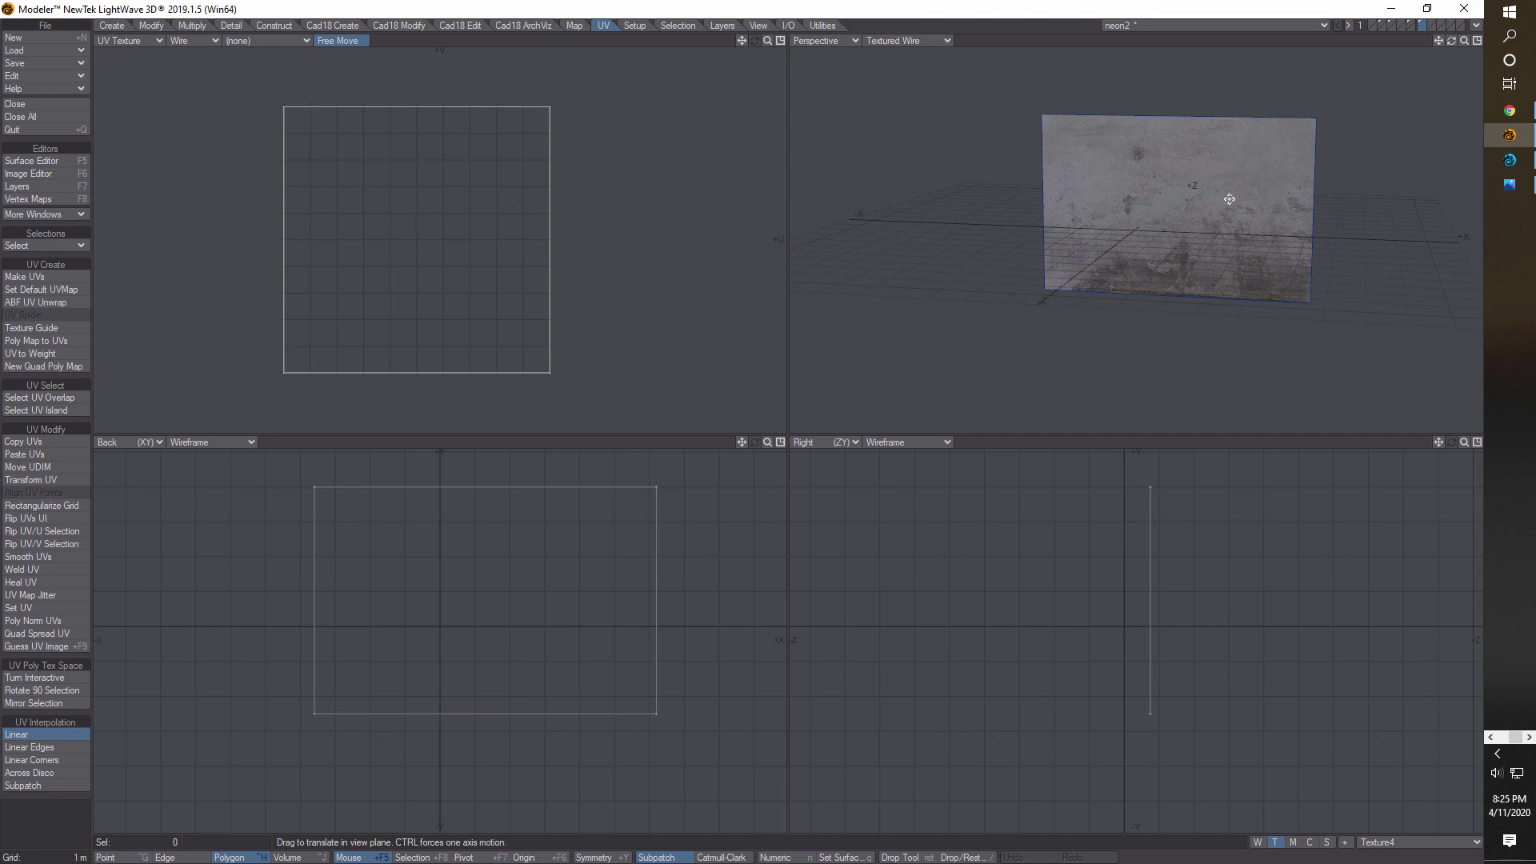
# Compare the overhead box on layer 5 with the light_source and glass_tube geometry on layers 3 and 2
pyautogui.click(1410, 25)
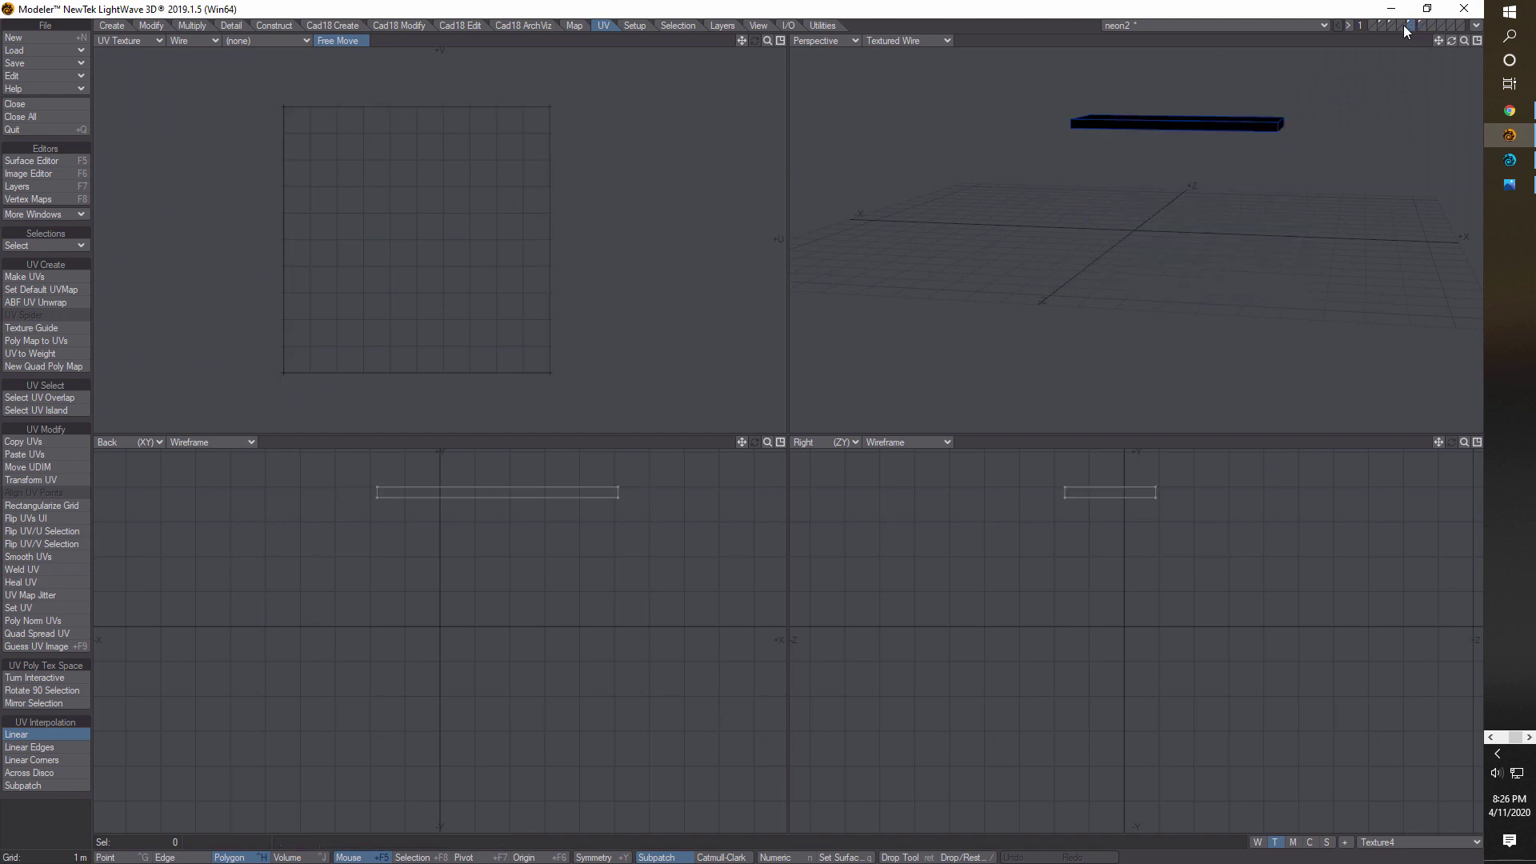
pyautogui.click(1398, 24)
pyautogui.click(1386, 23)
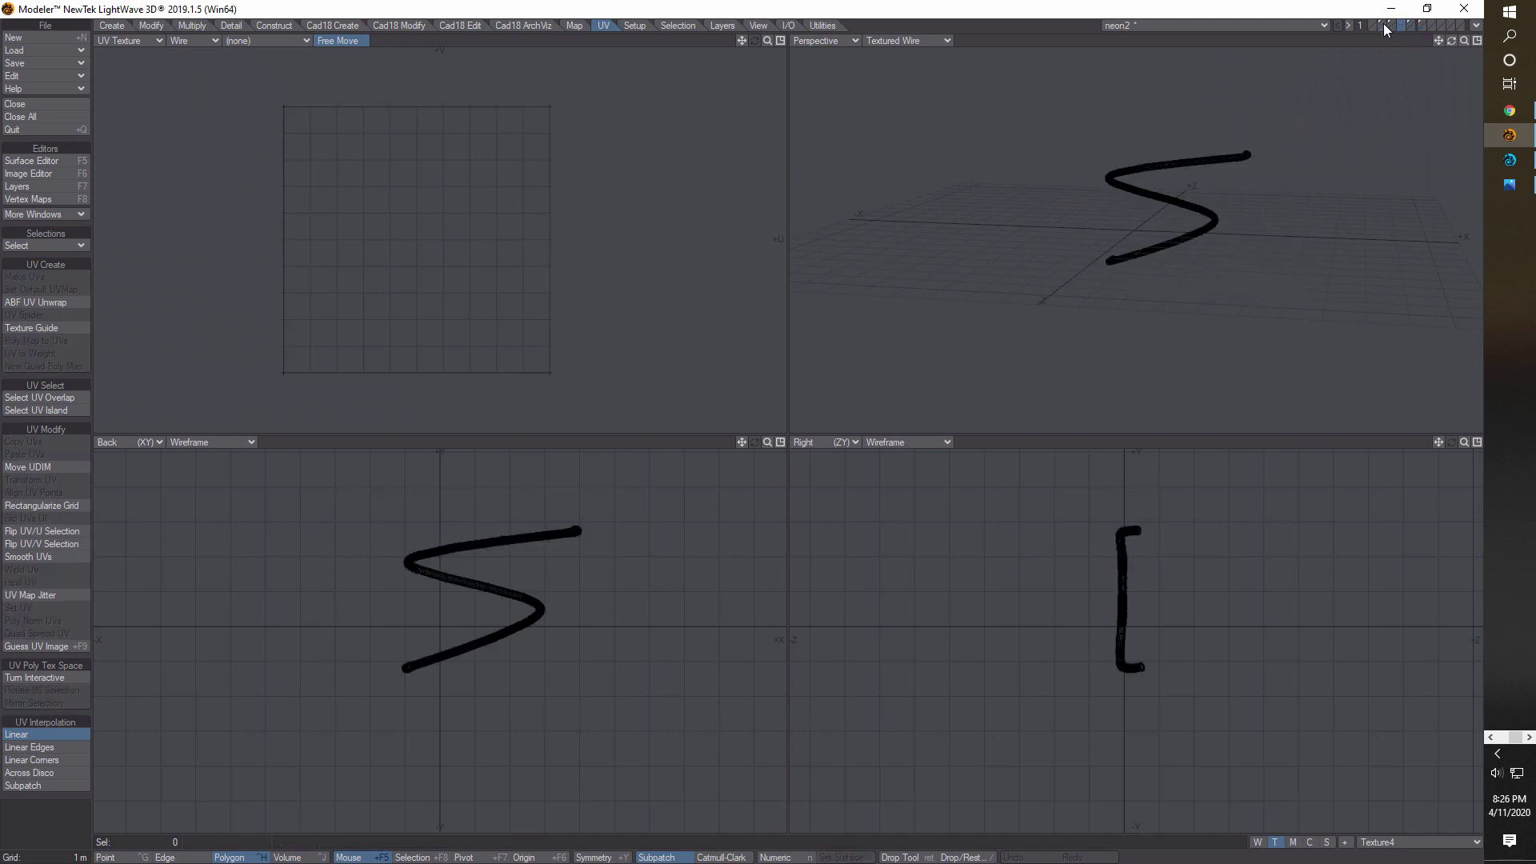
pyautogui.click(1386, 23)
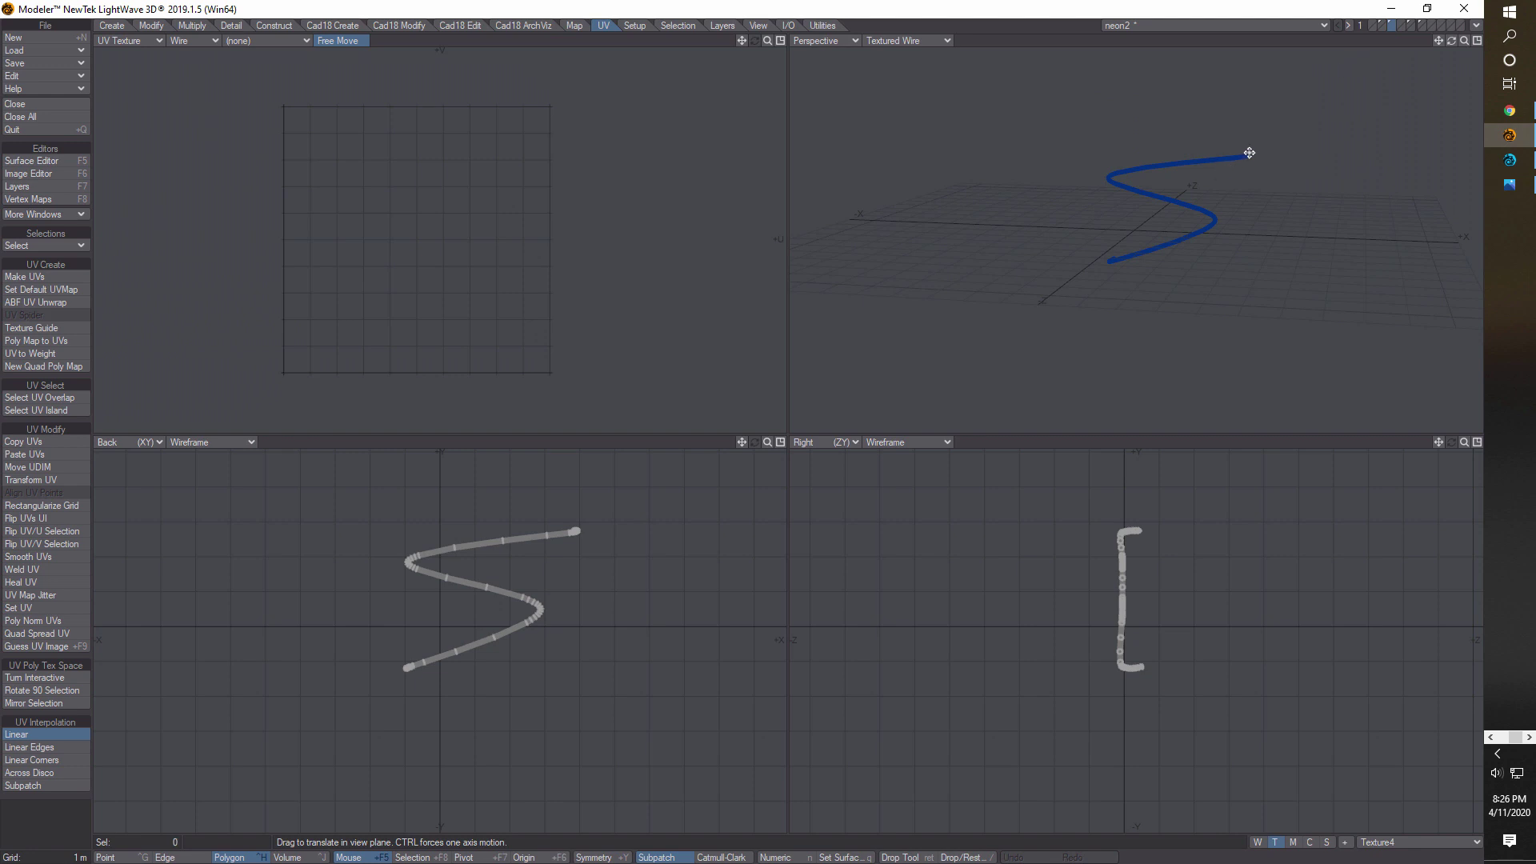
pyautogui.click(1392, 26)
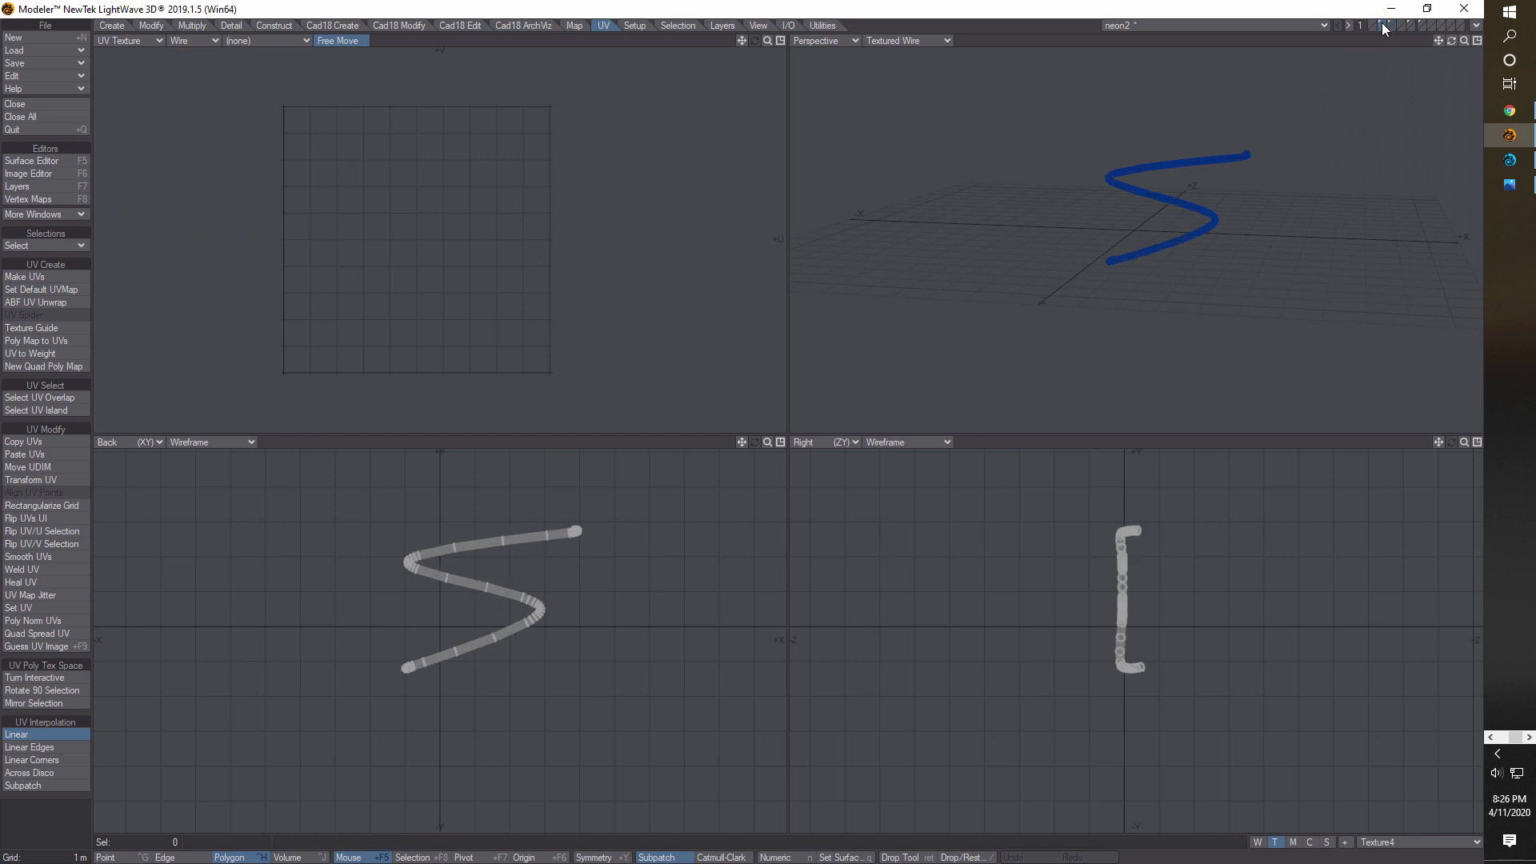
# Make the empty layer 7 active and change the UV Texture viewport to a Top (XZ) view
pyautogui.click(1436, 26)
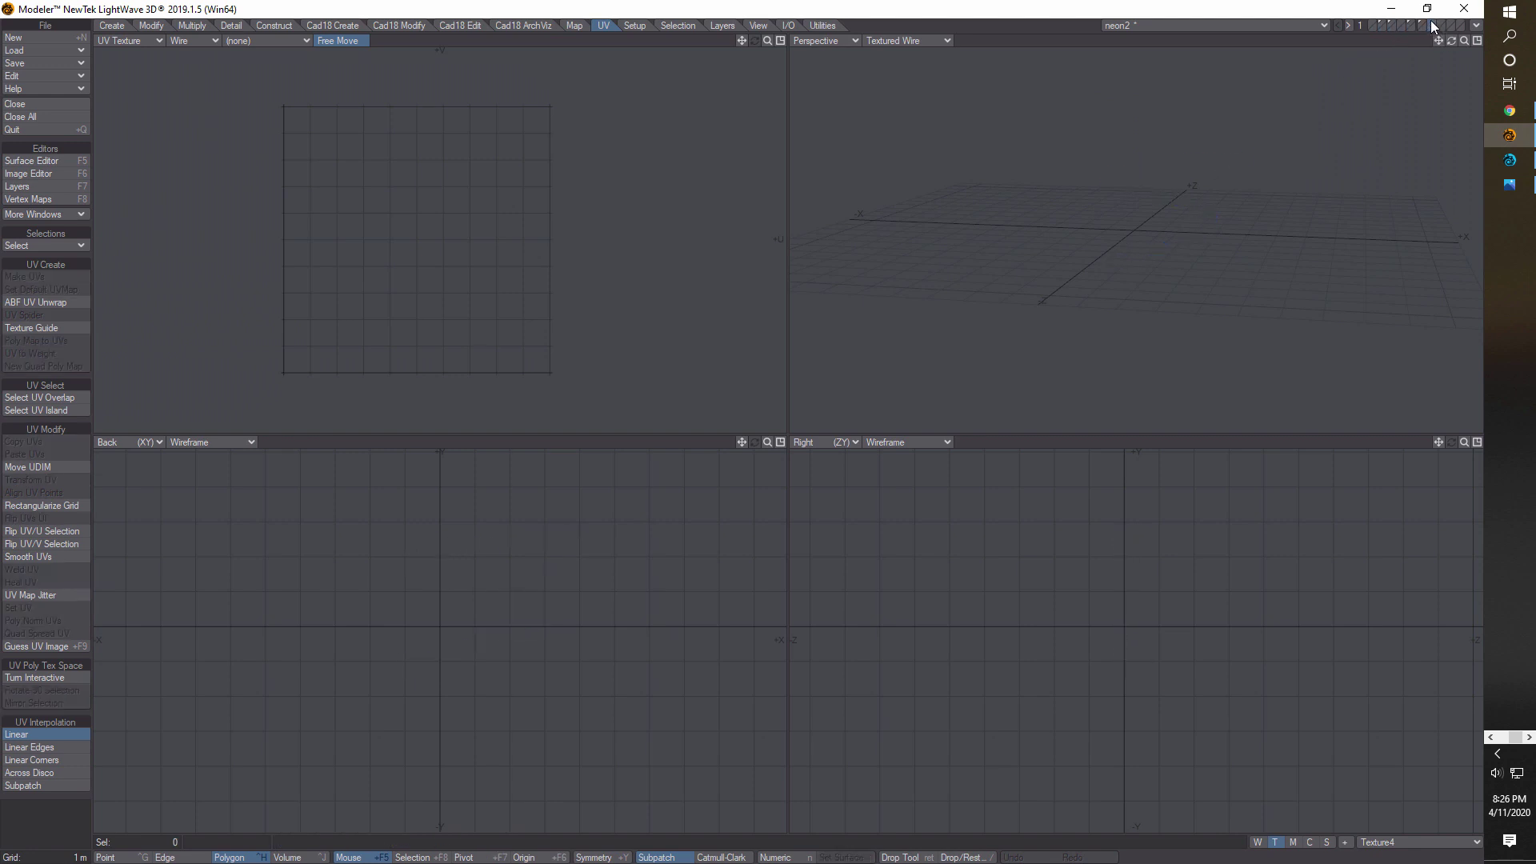
pyautogui.click(117, 39)
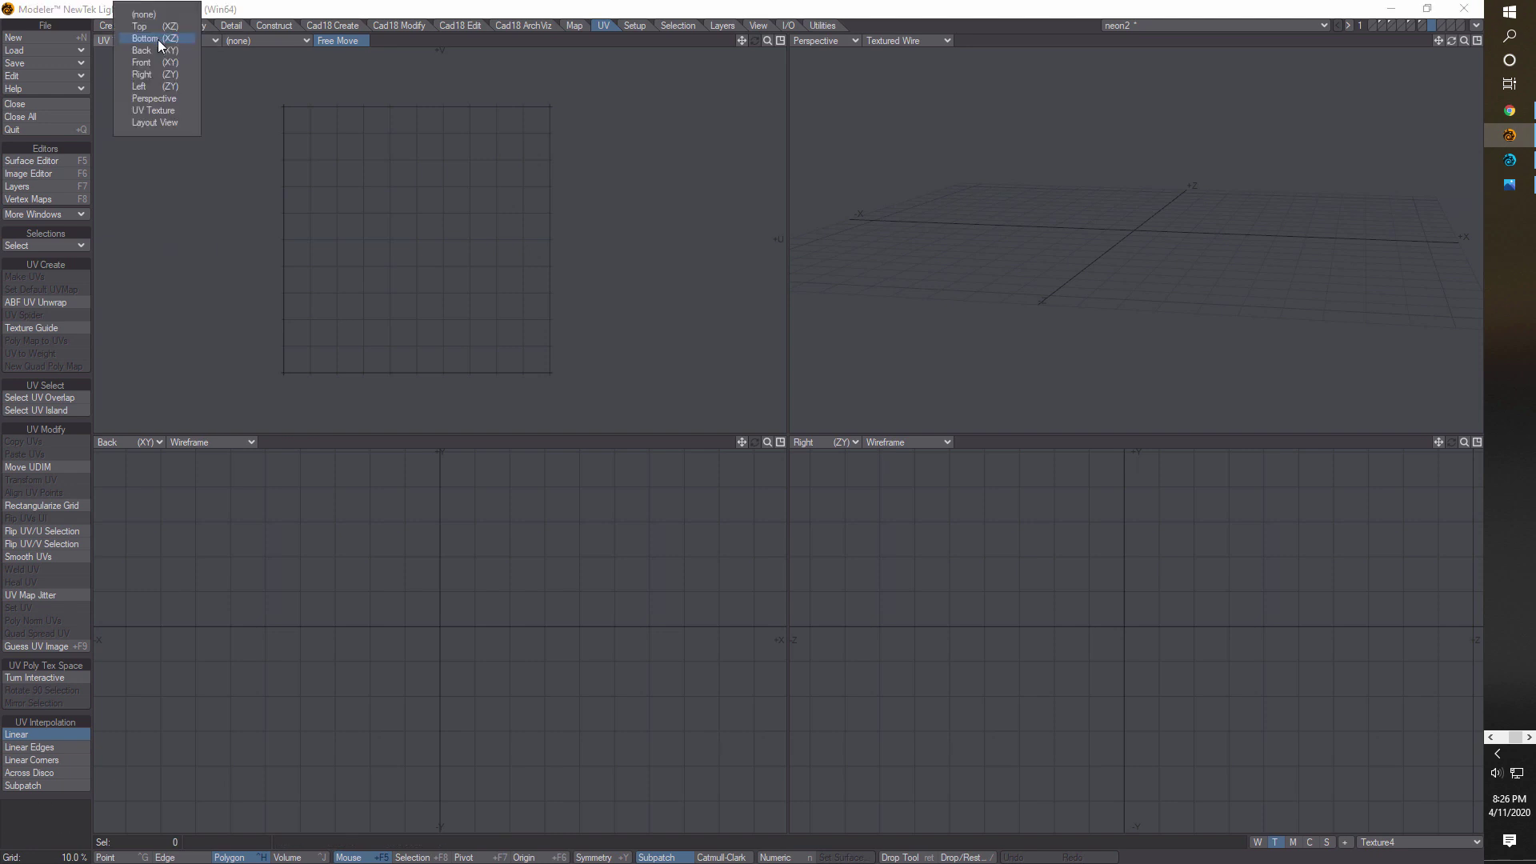
pyautogui.click(150, 29)
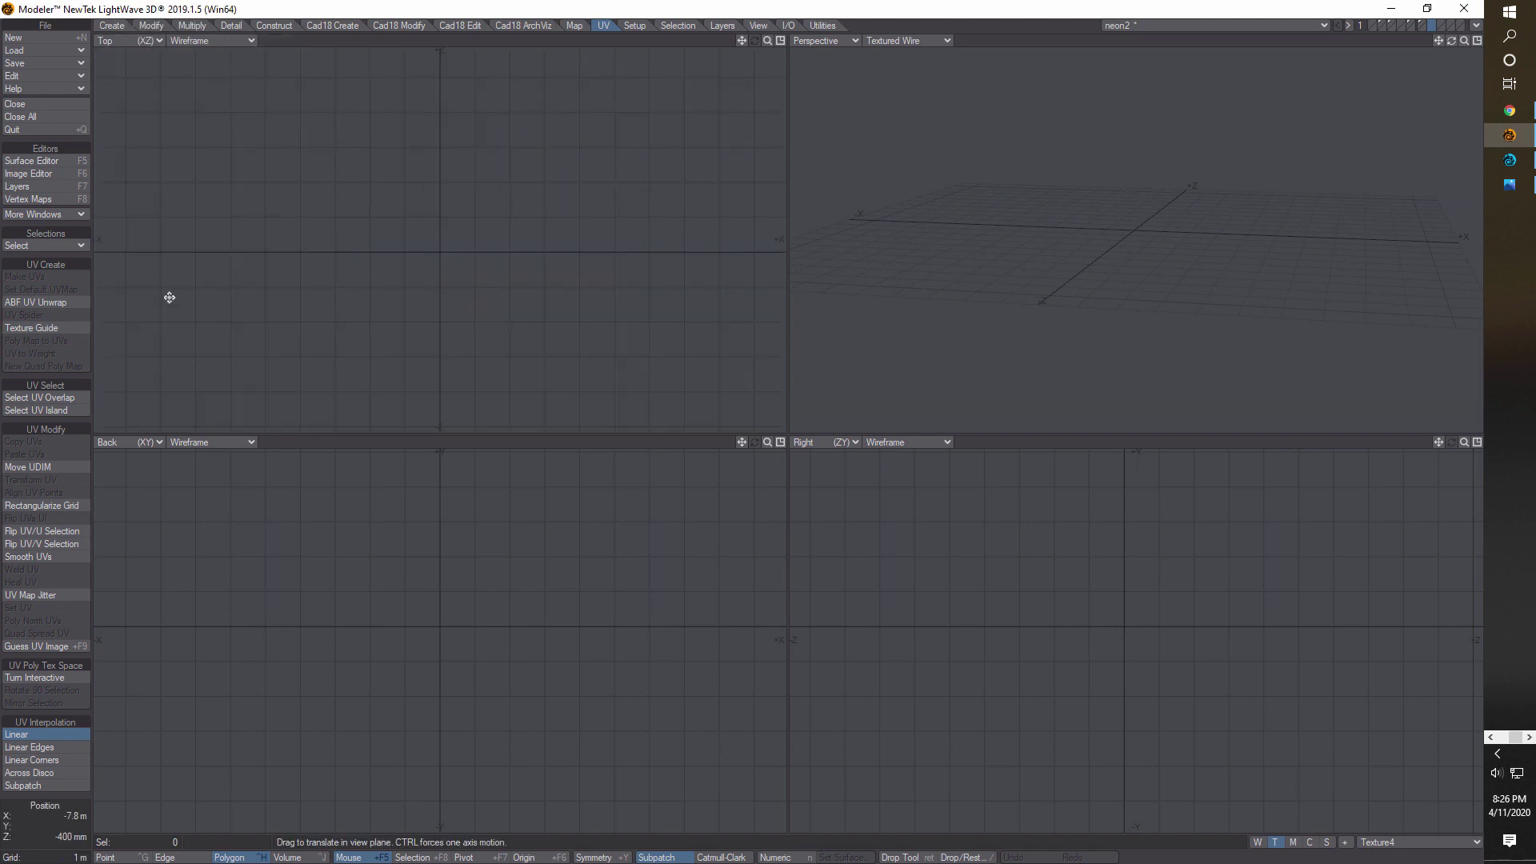
# Draw a four-point S-shaped curve in the Back view with Spline Draw
pyautogui.click(112, 25)
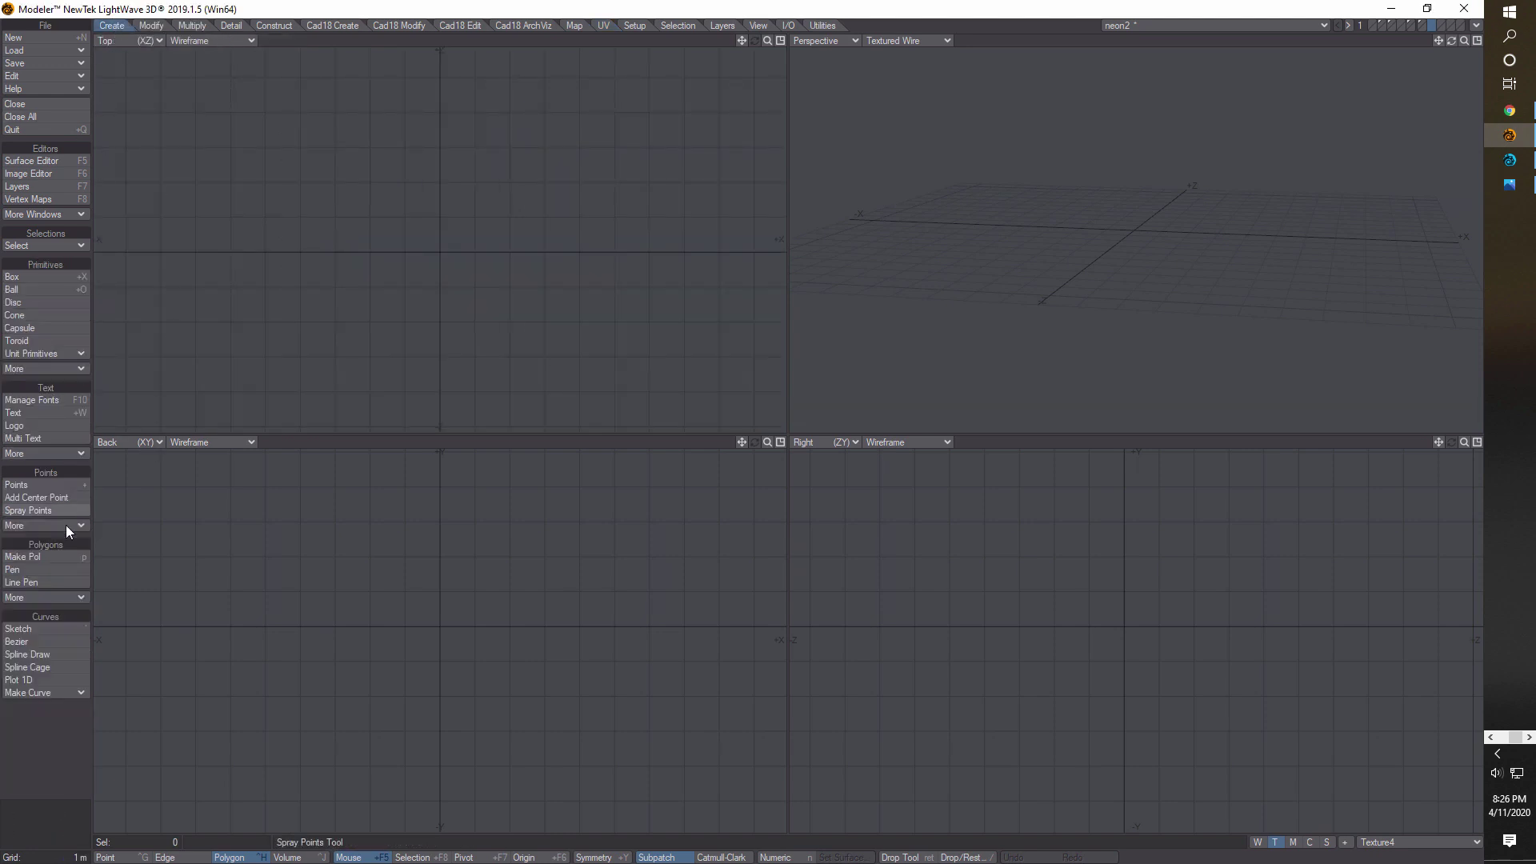
pyautogui.click(56, 656)
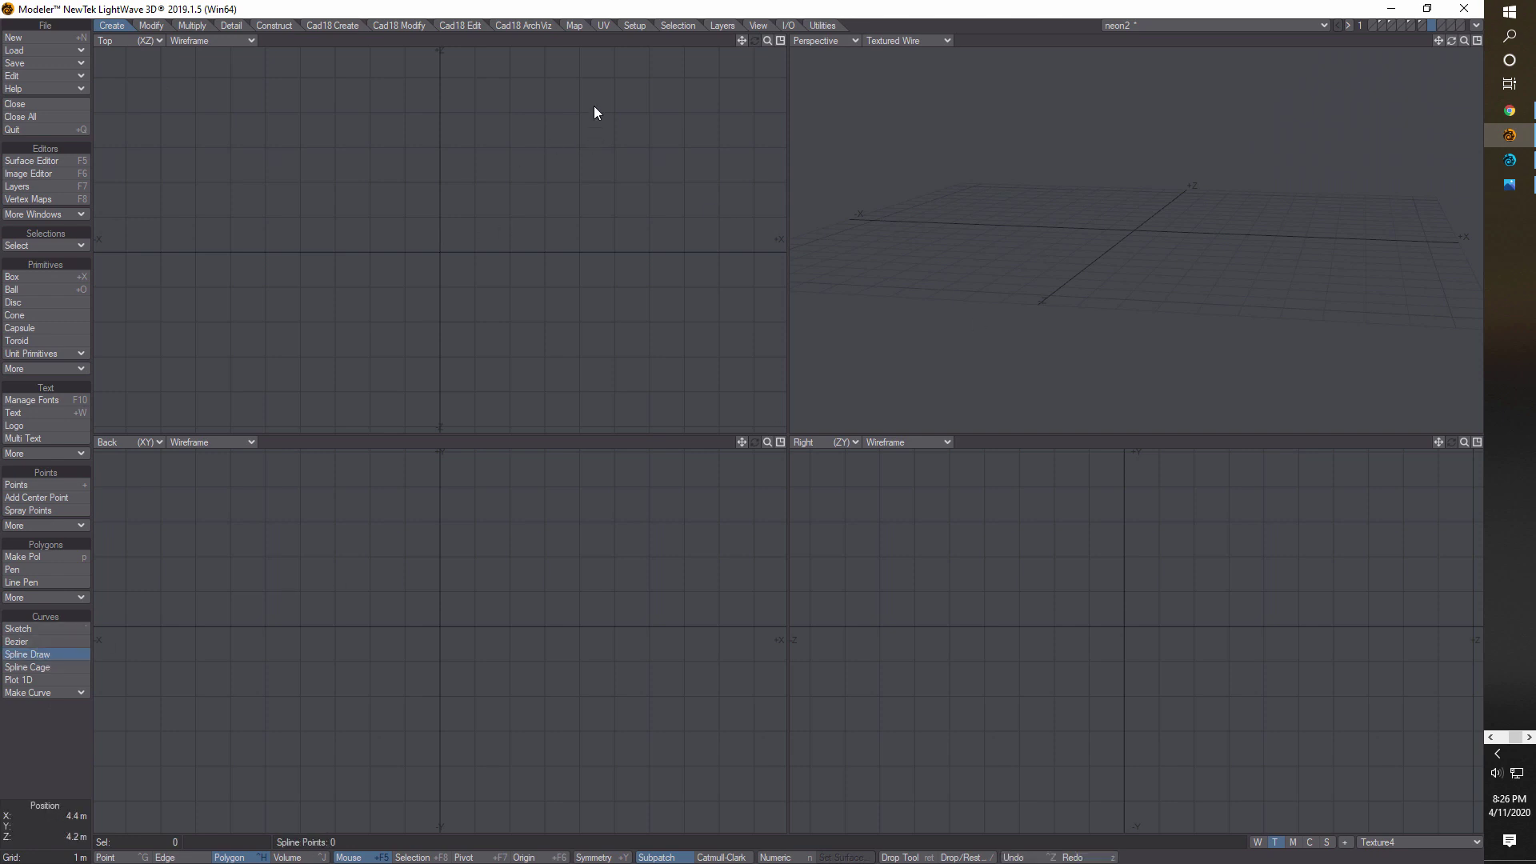
pyautogui.click(607, 487)
pyautogui.click(412, 585)
pyautogui.click(601, 682)
pyautogui.click(395, 803)
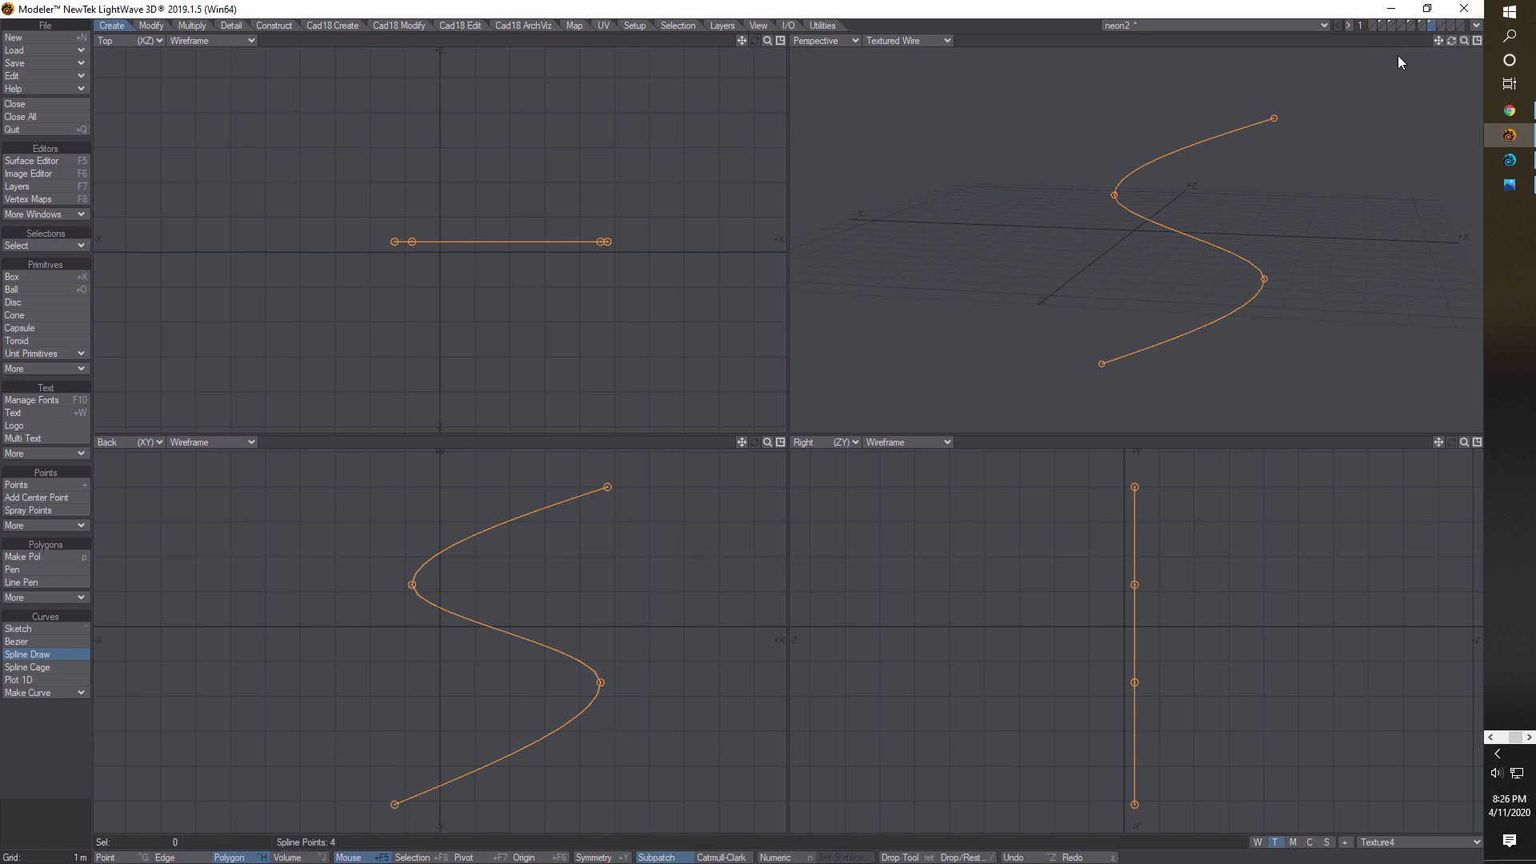
# On empty layer 8, with the curve in the background, create an X-axis disc in the Right view and make it circular with 300 mm Y radius
pyautogui.click(1440, 28)
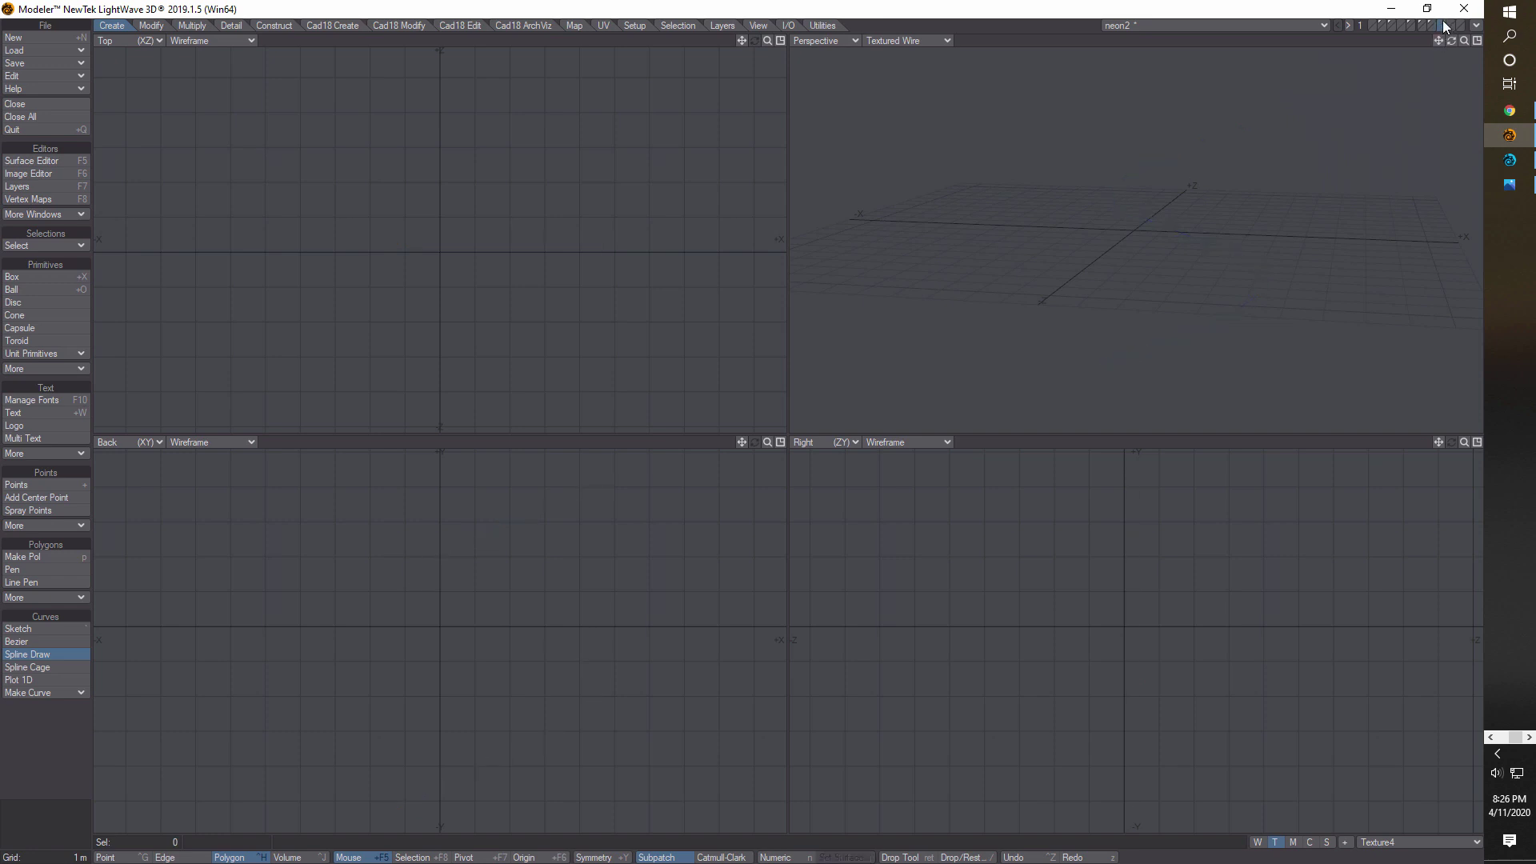
pyautogui.click(1229, 199)
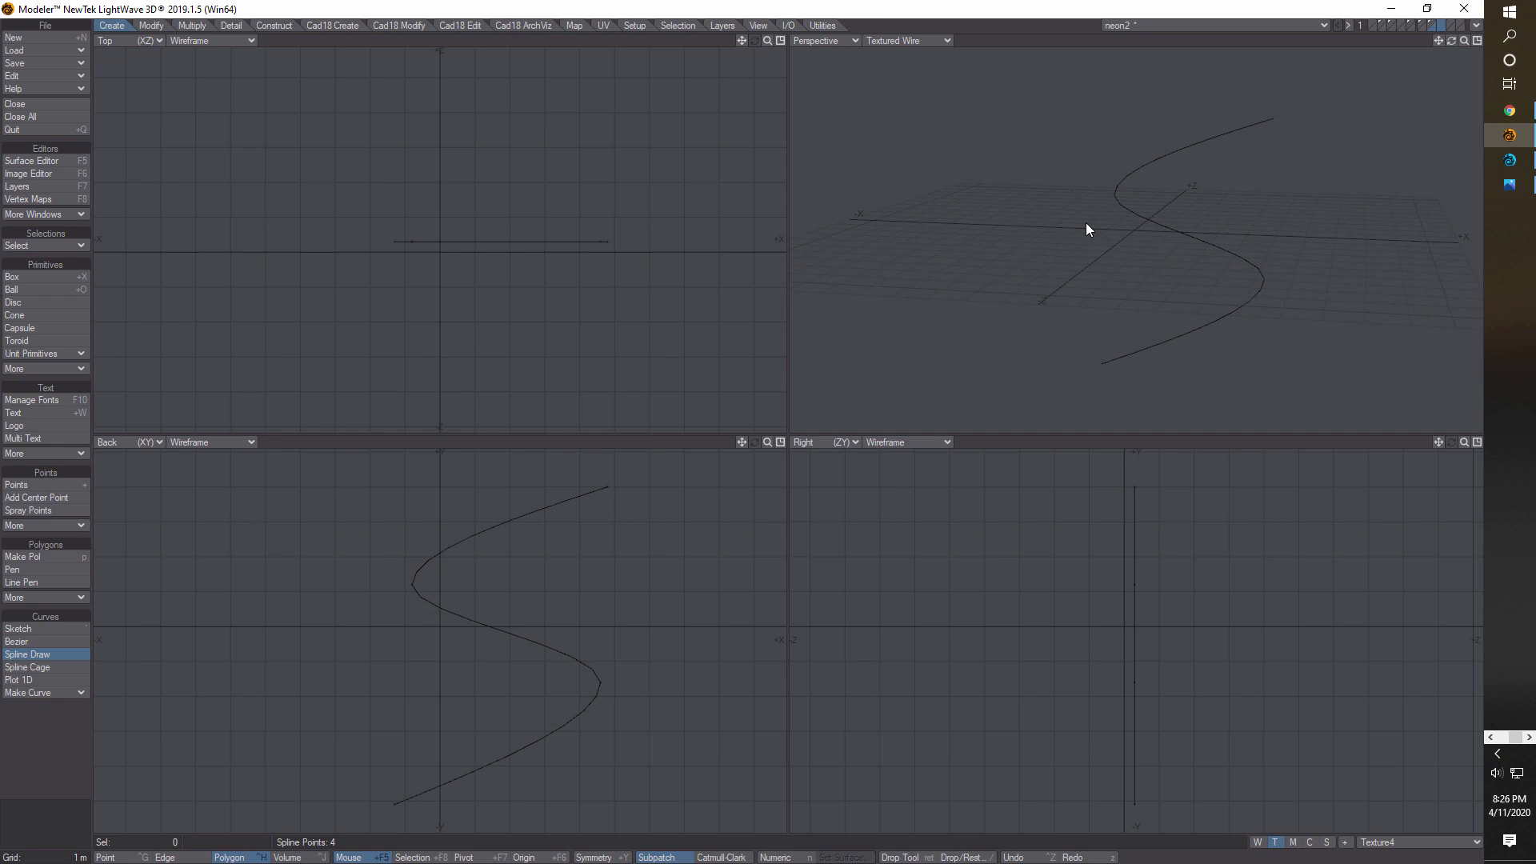
pyautogui.click(45, 307)
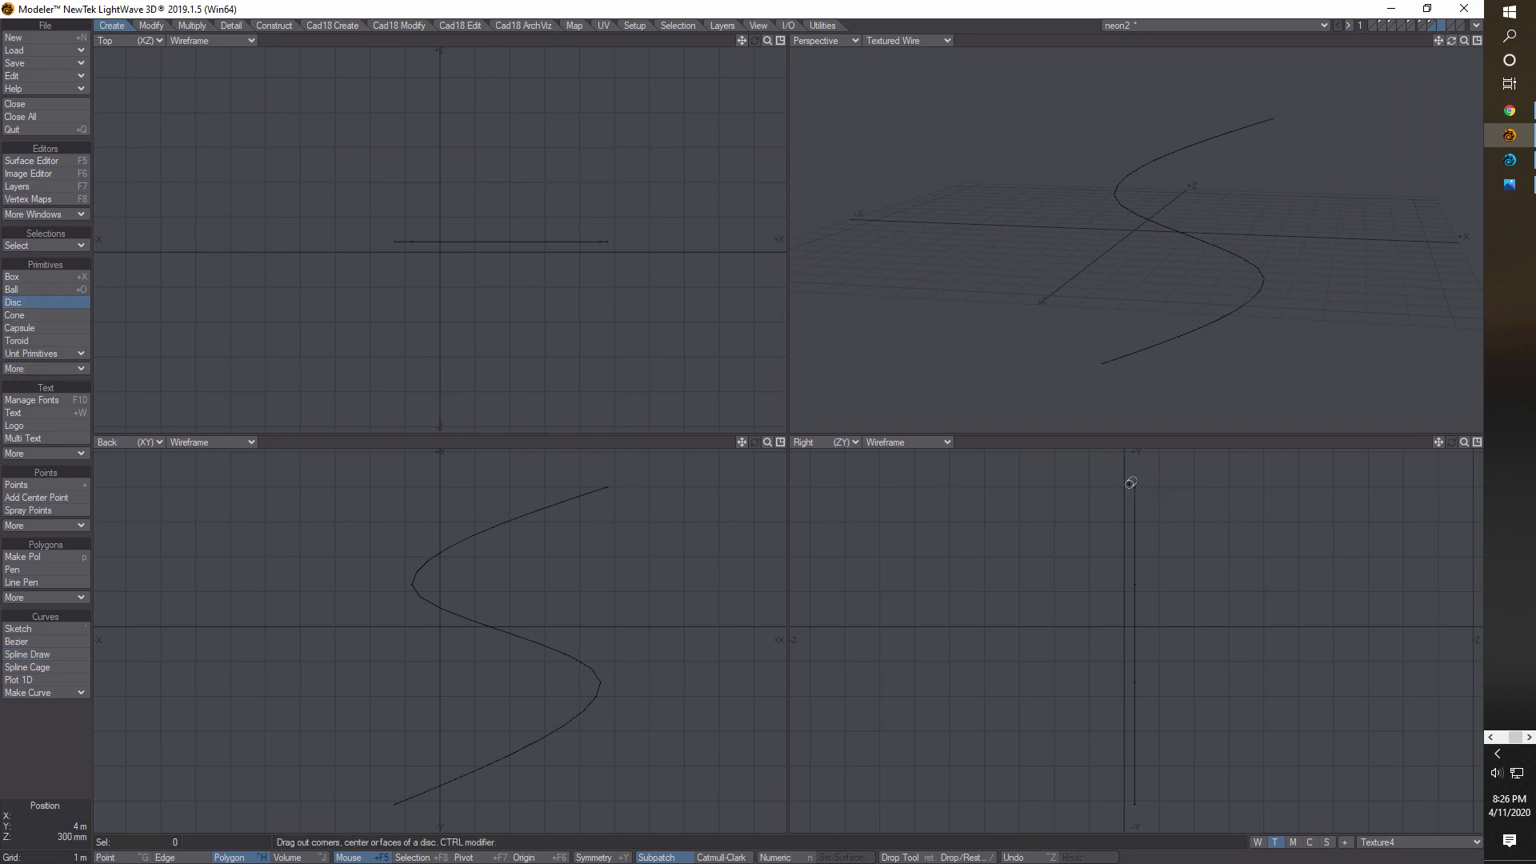
pyautogui.moveTo(1109, 471); pyautogui.dragTo(1139, 486)
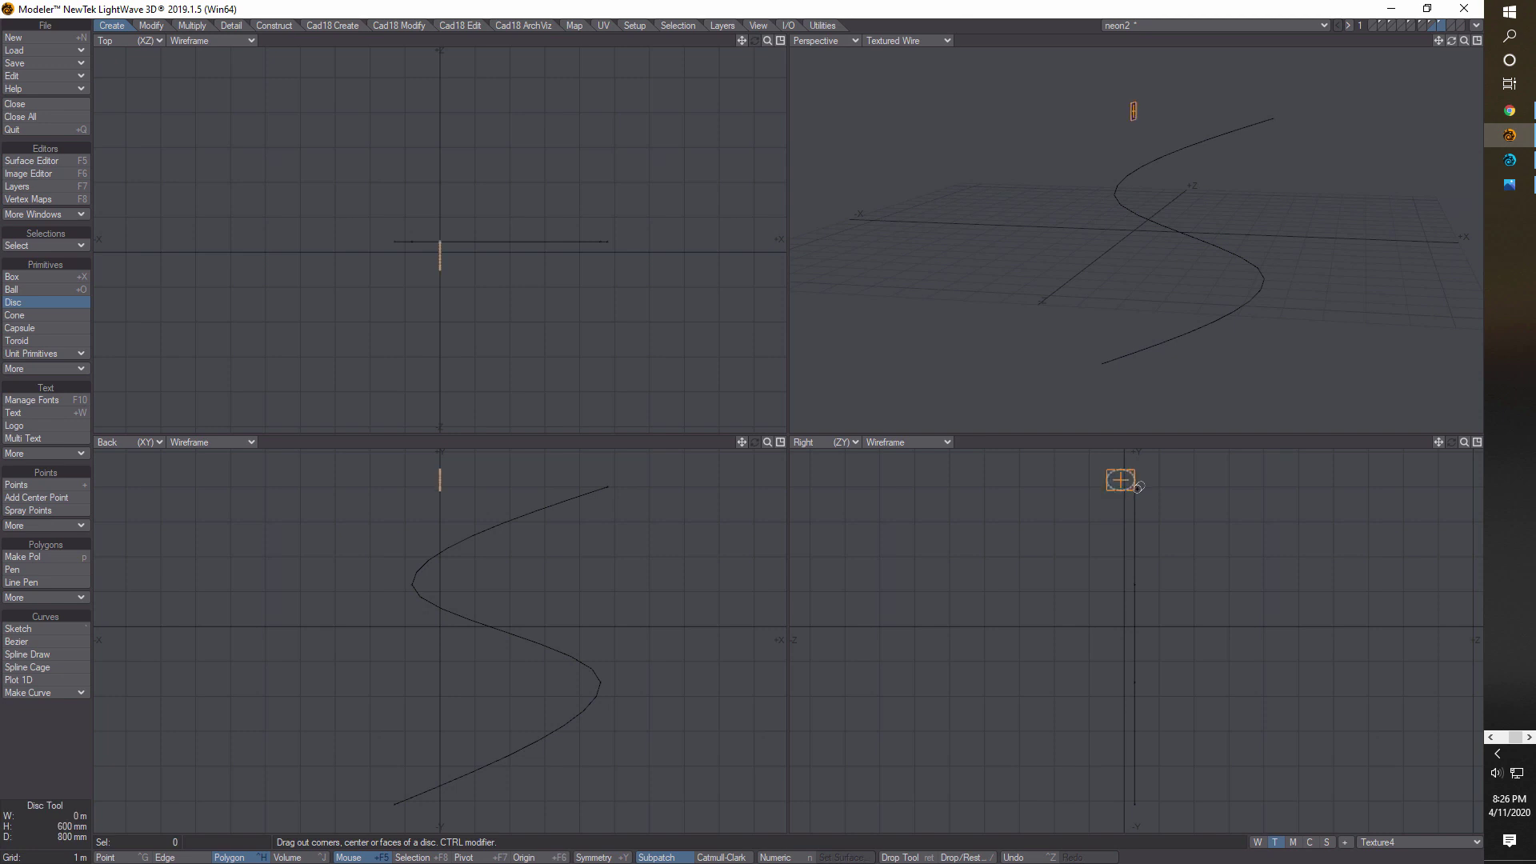
pyautogui.click(777, 857)
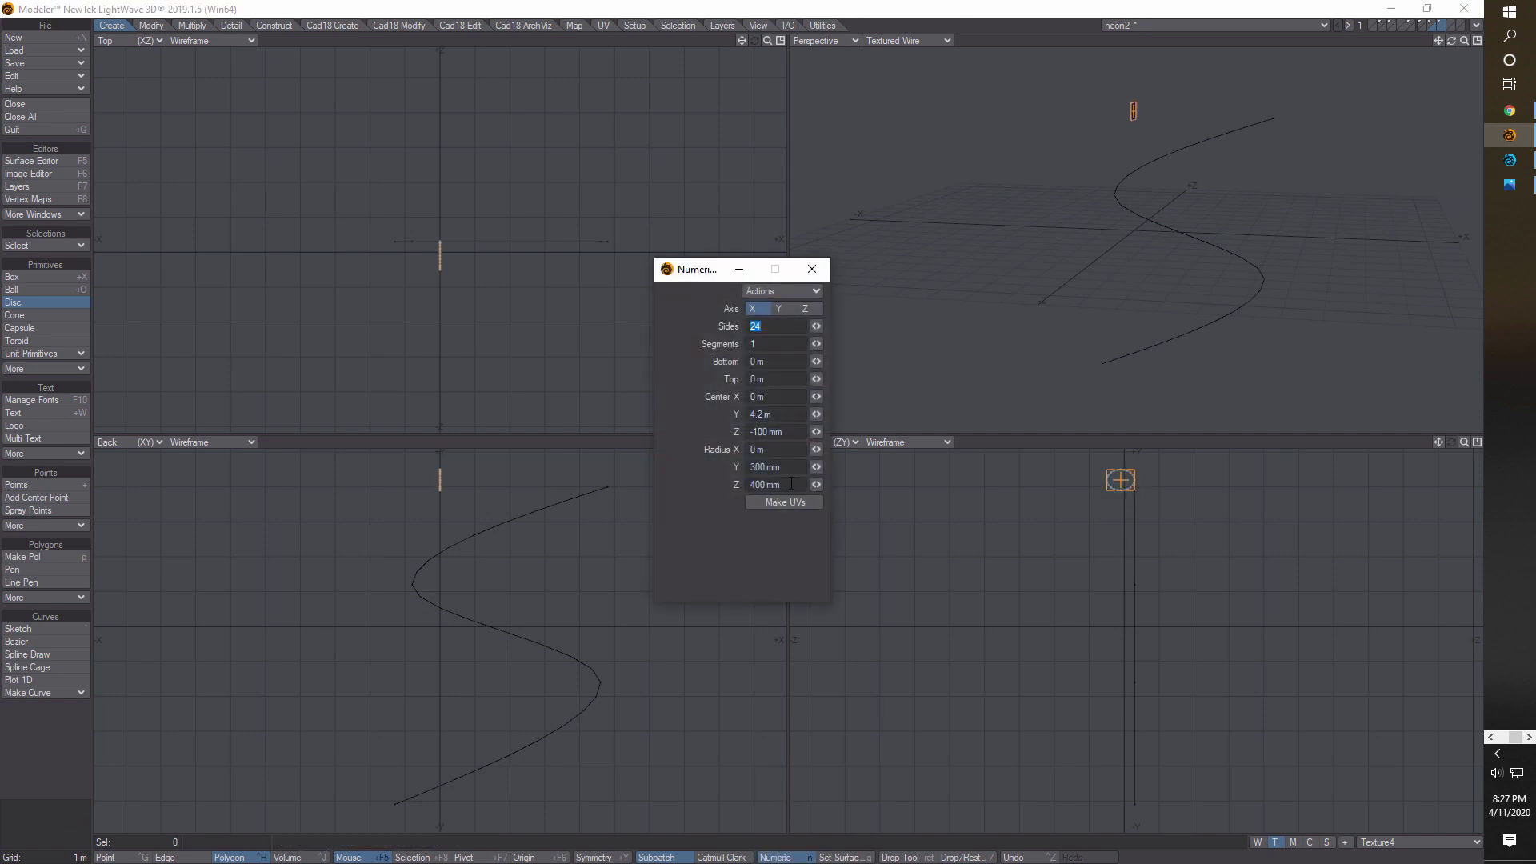
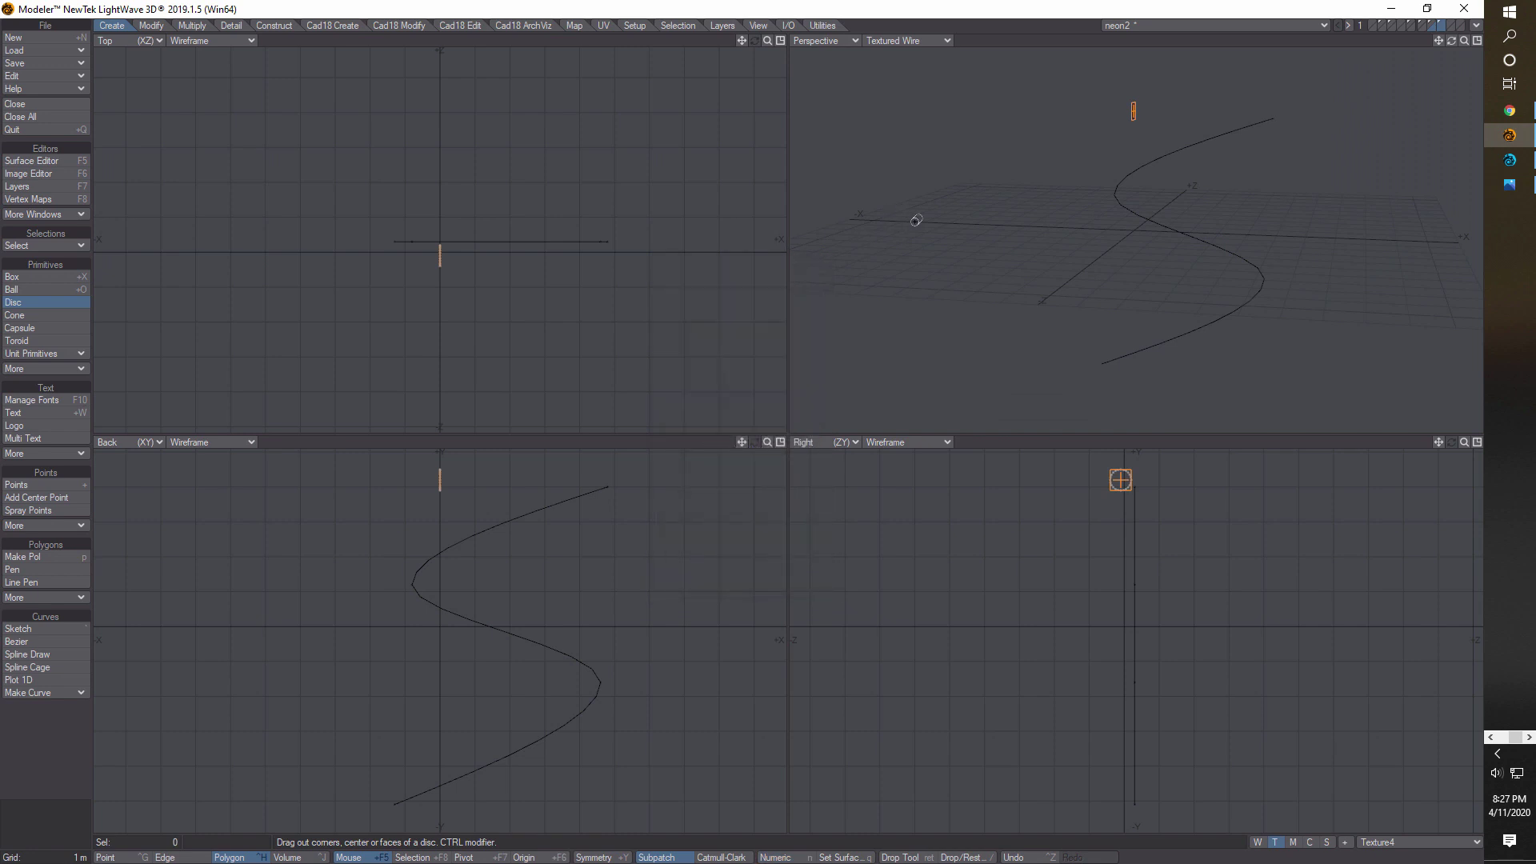
pyautogui.press('space')
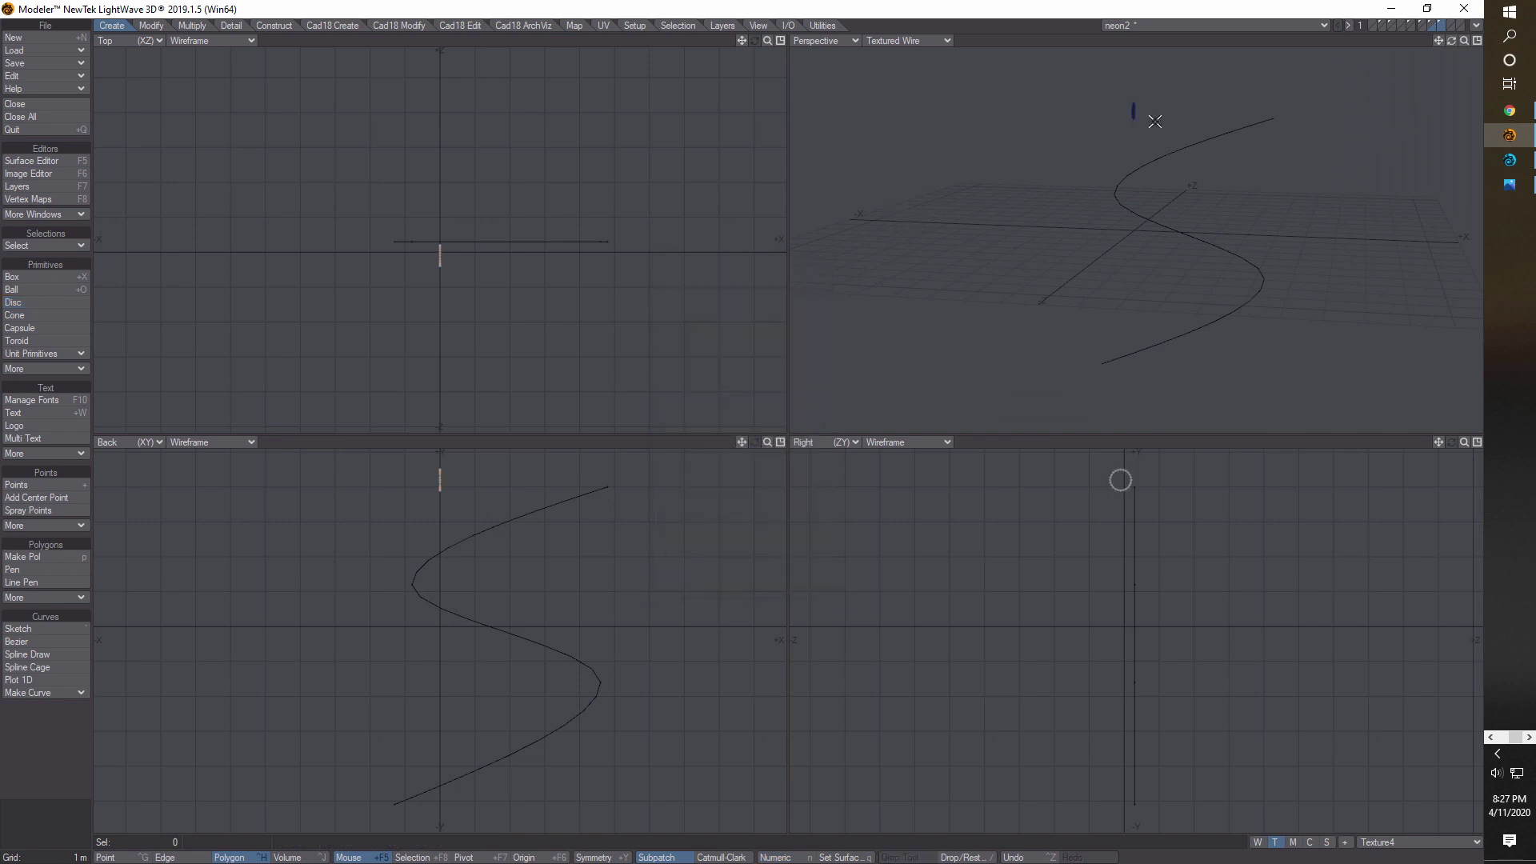
# Move the disc to the upper end of the S-shaped background curve
pyautogui.press('t')
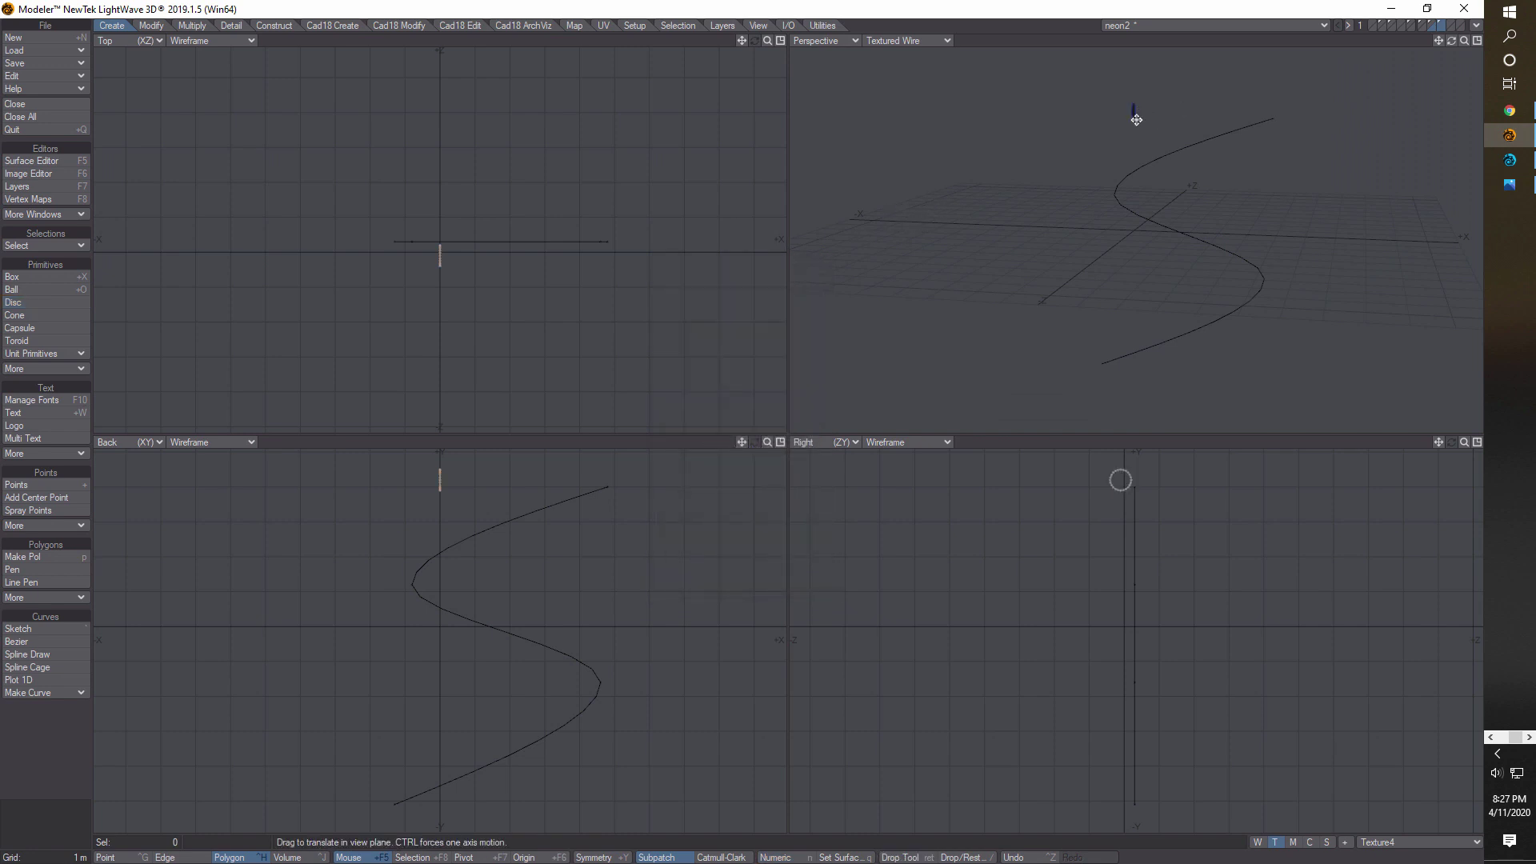
pyautogui.moveTo(439, 257); pyautogui.dragTo(610, 245)
pyautogui.moveTo(609, 482); pyautogui.dragTo(609, 489)
# Rotate the disc about 18° in the Perspective view to face along the curve, and reposition it on the curve's upper end
pyautogui.moveTo(1451, 40); pyautogui.dragTo(1440, 88)
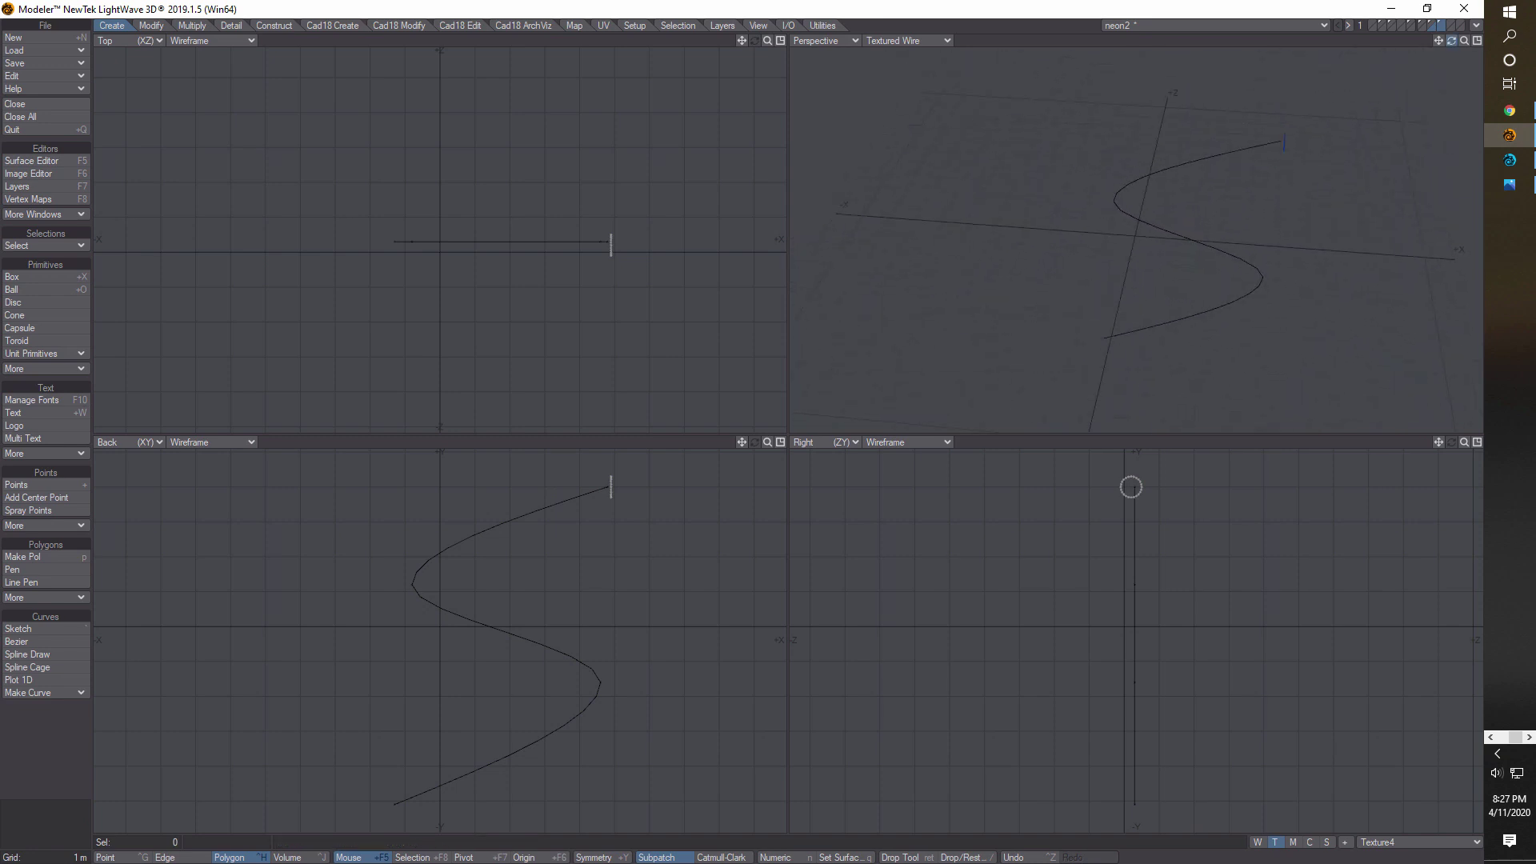
pyautogui.click(1477, 41)
pyautogui.scroll(3, 1227, 252)
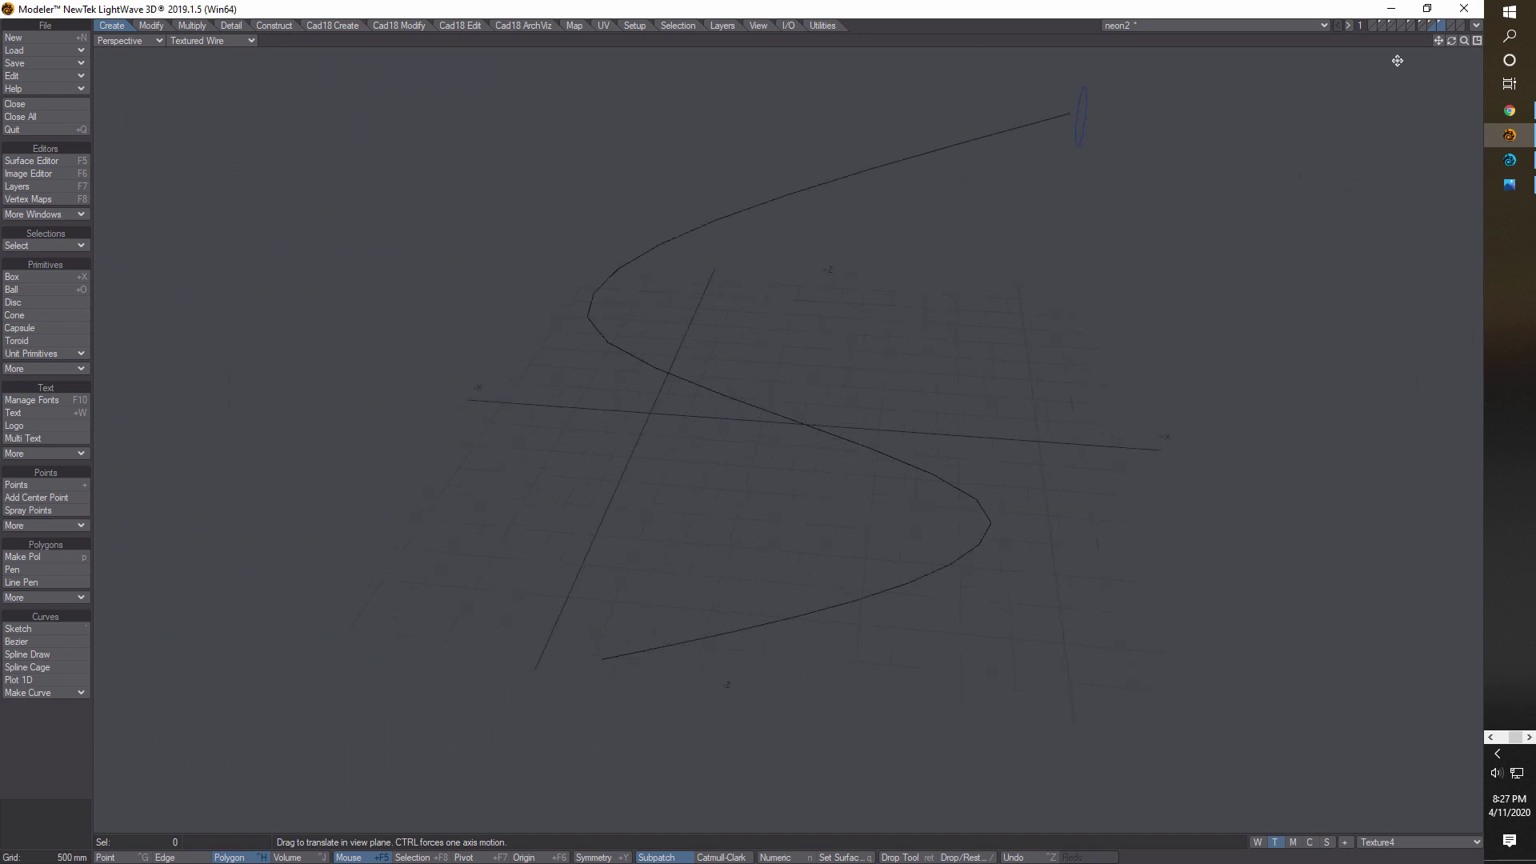
pyautogui.moveTo(1452, 40); pyautogui.dragTo(1496, 42)
pyautogui.moveTo(1451, 40); pyautogui.dragTo(1334, 104)
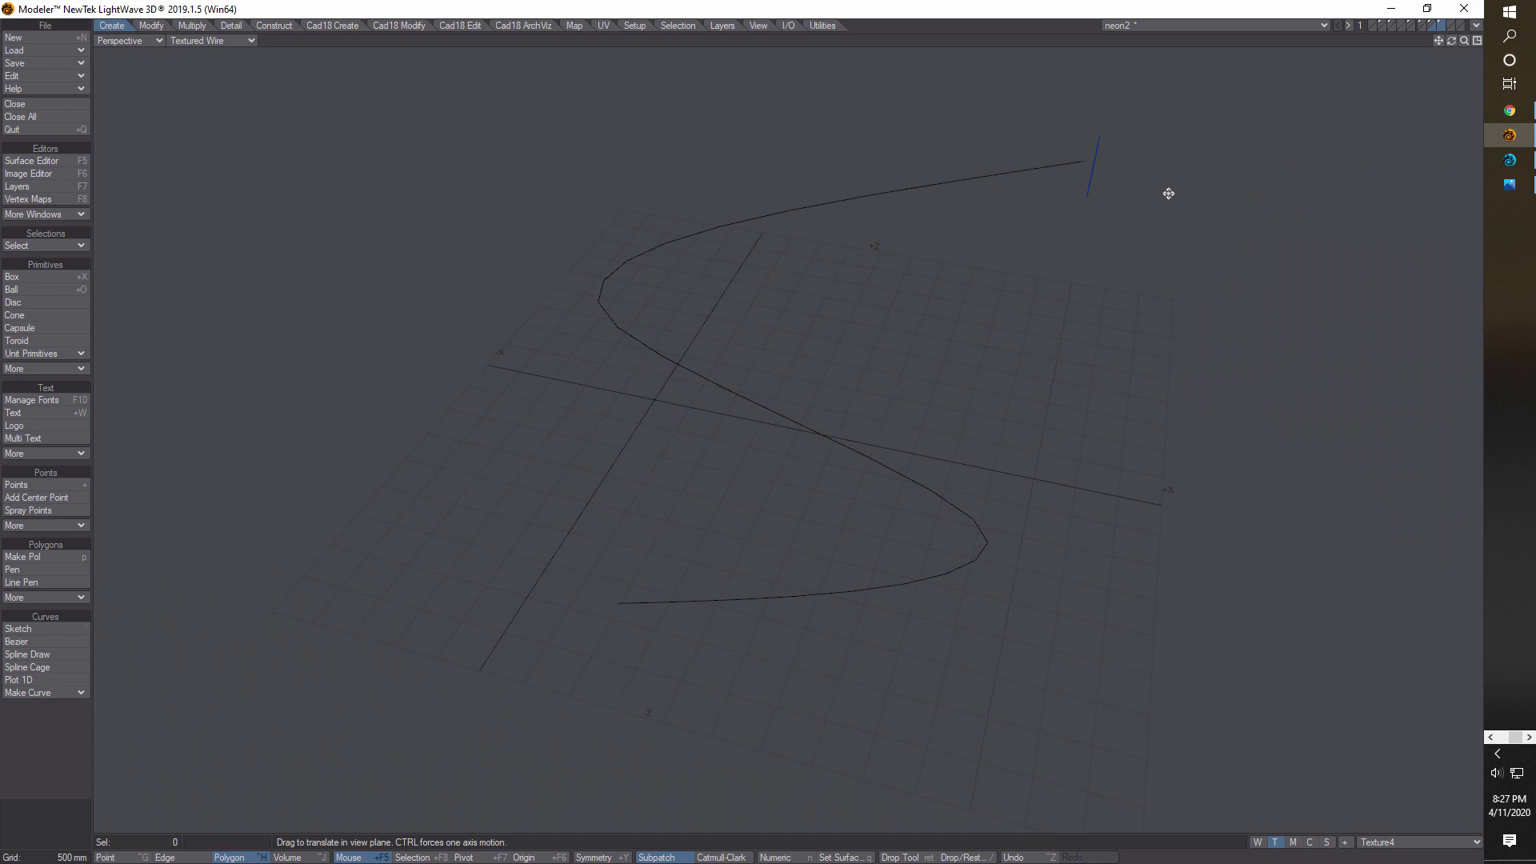
pyautogui.press('y')
pyautogui.moveTo(1097, 151); pyautogui.dragTo(1103, 152)
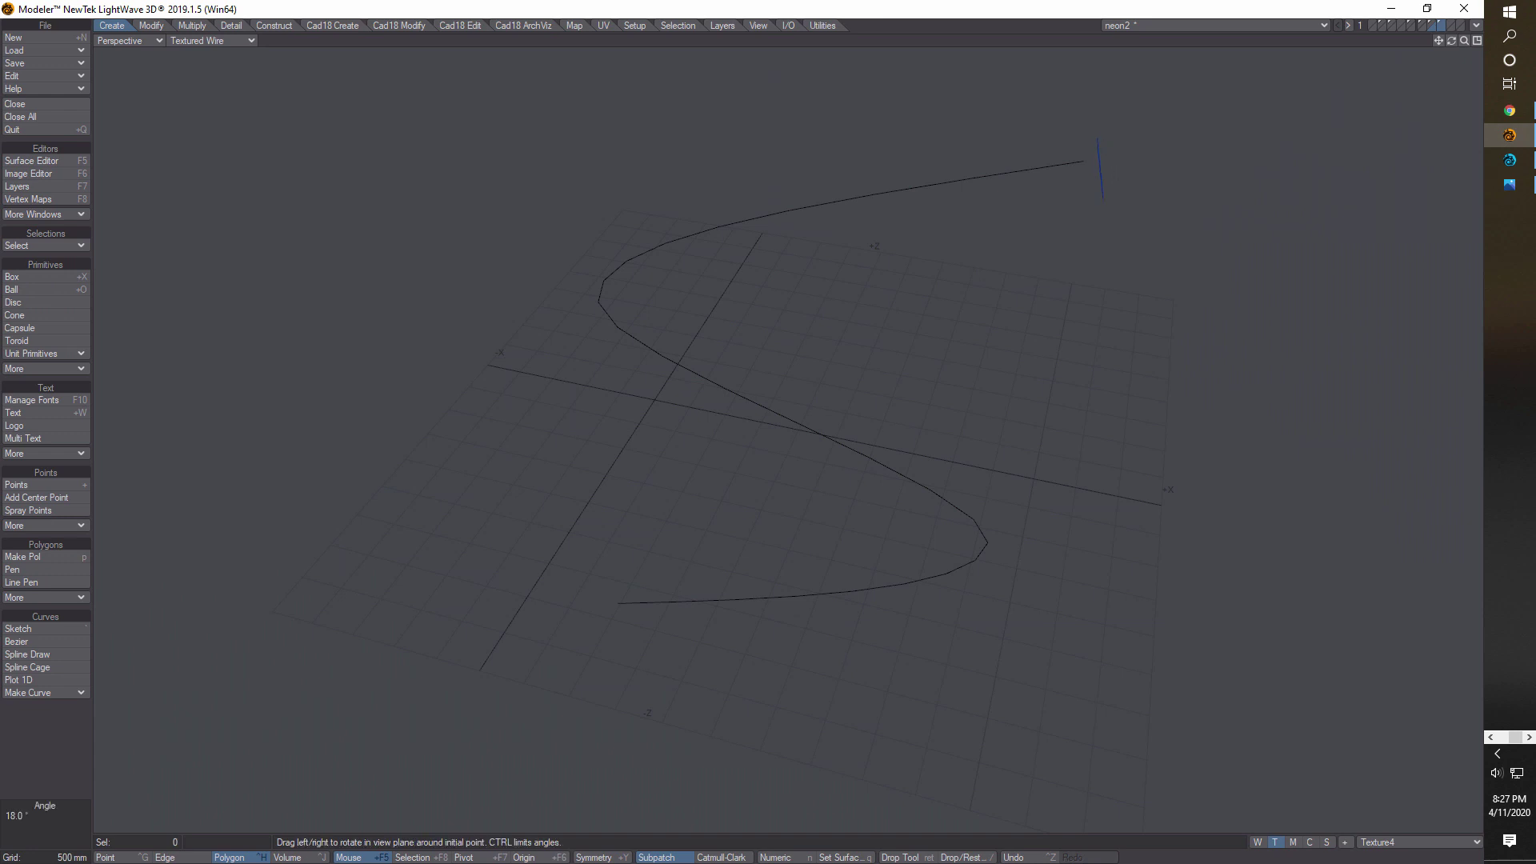
pyautogui.press('t')
pyautogui.moveTo(1104, 168); pyautogui.dragTo(1100, 154)
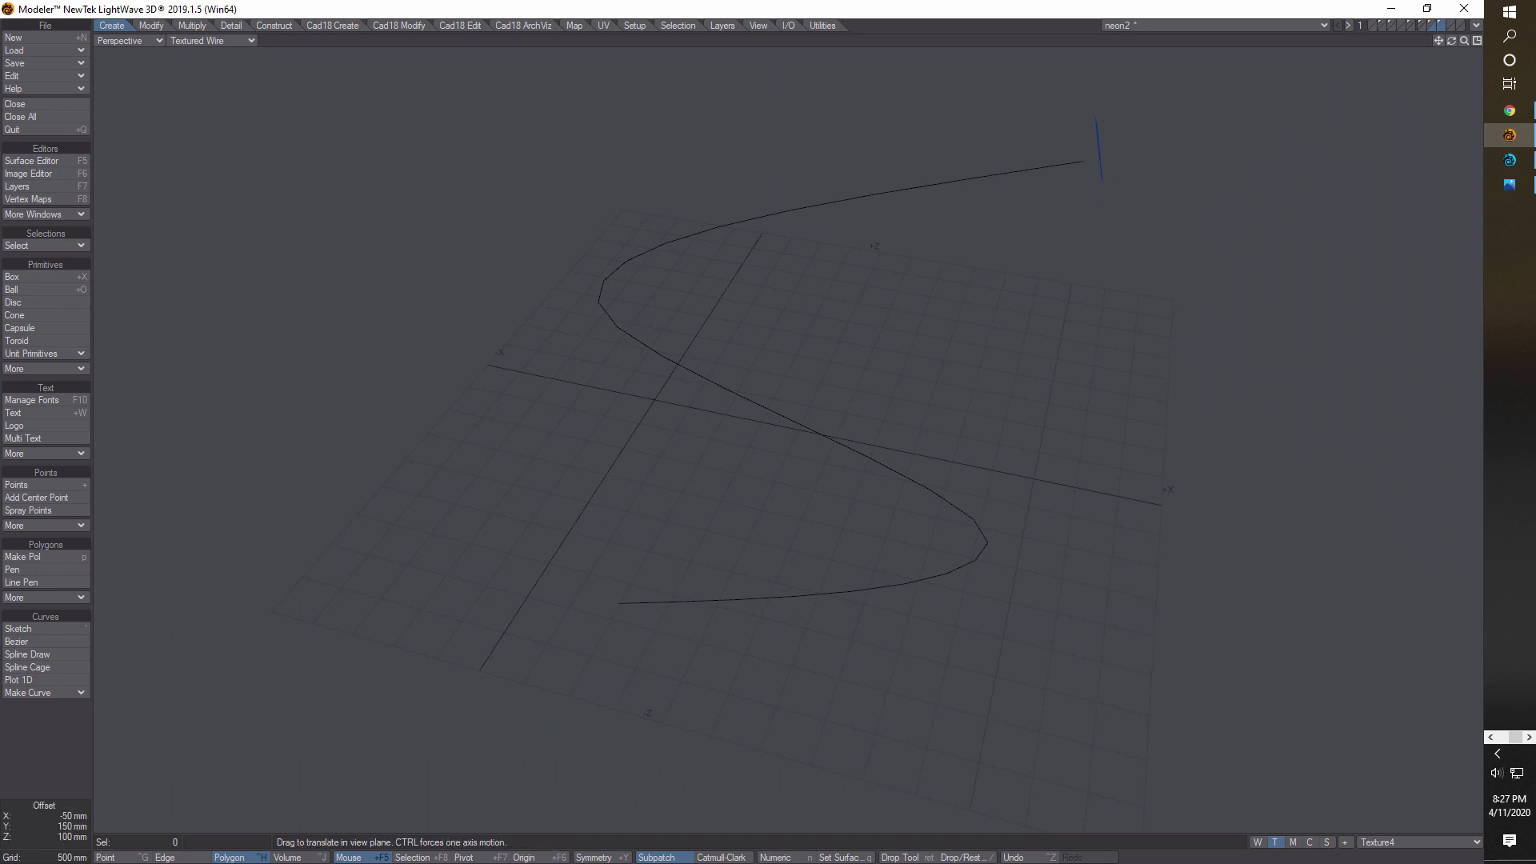
pyautogui.press('Return')
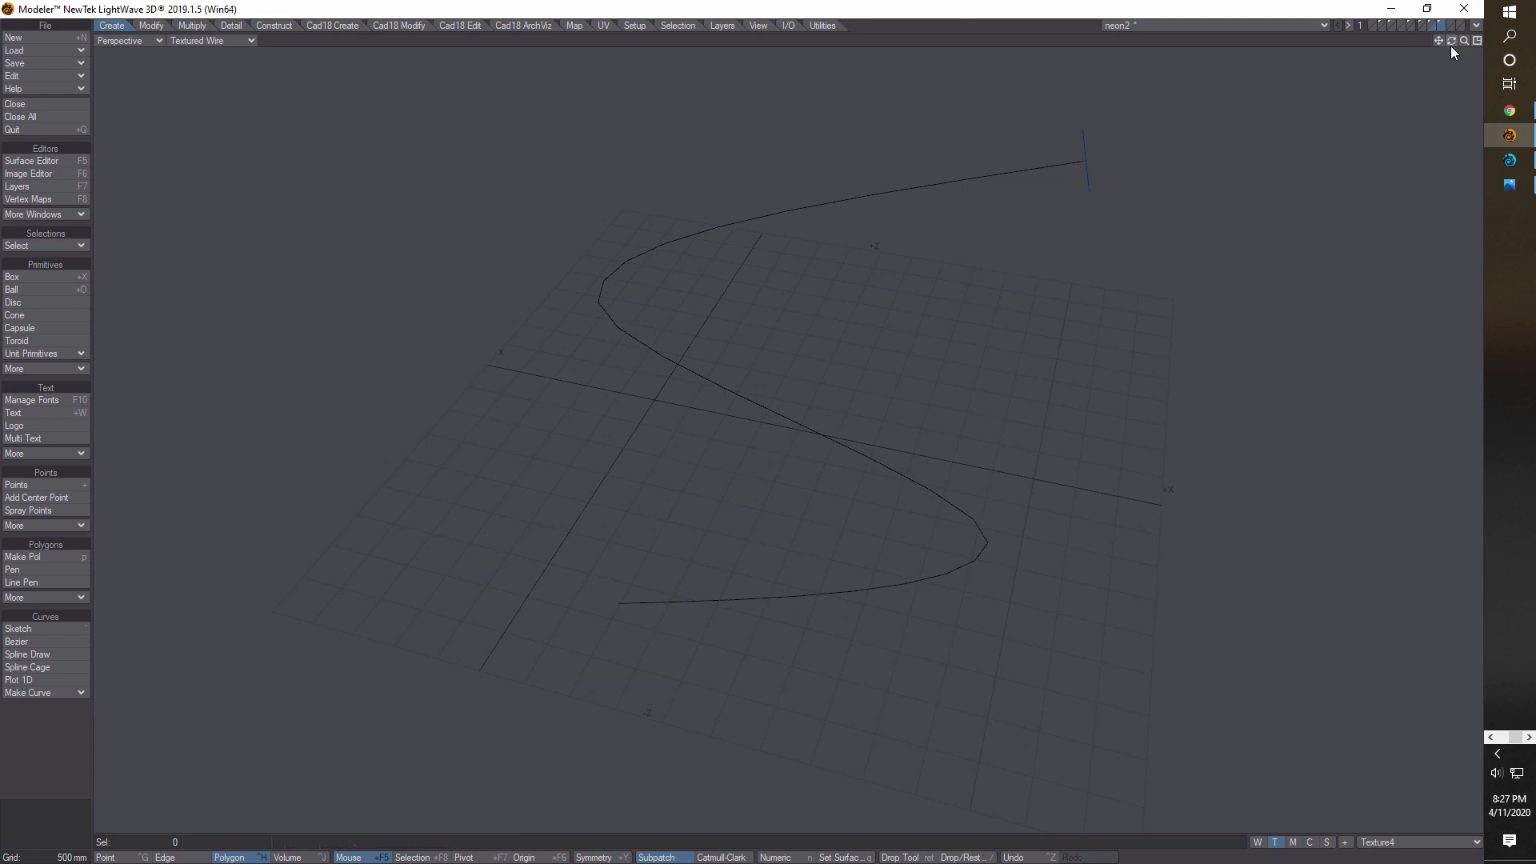
# Rail Extrude the disc along the background S-curve with automatic segments, oriented, V UVs and alignment to the start
pyautogui.moveTo(1452, 41); pyautogui.dragTo(1050, 173)
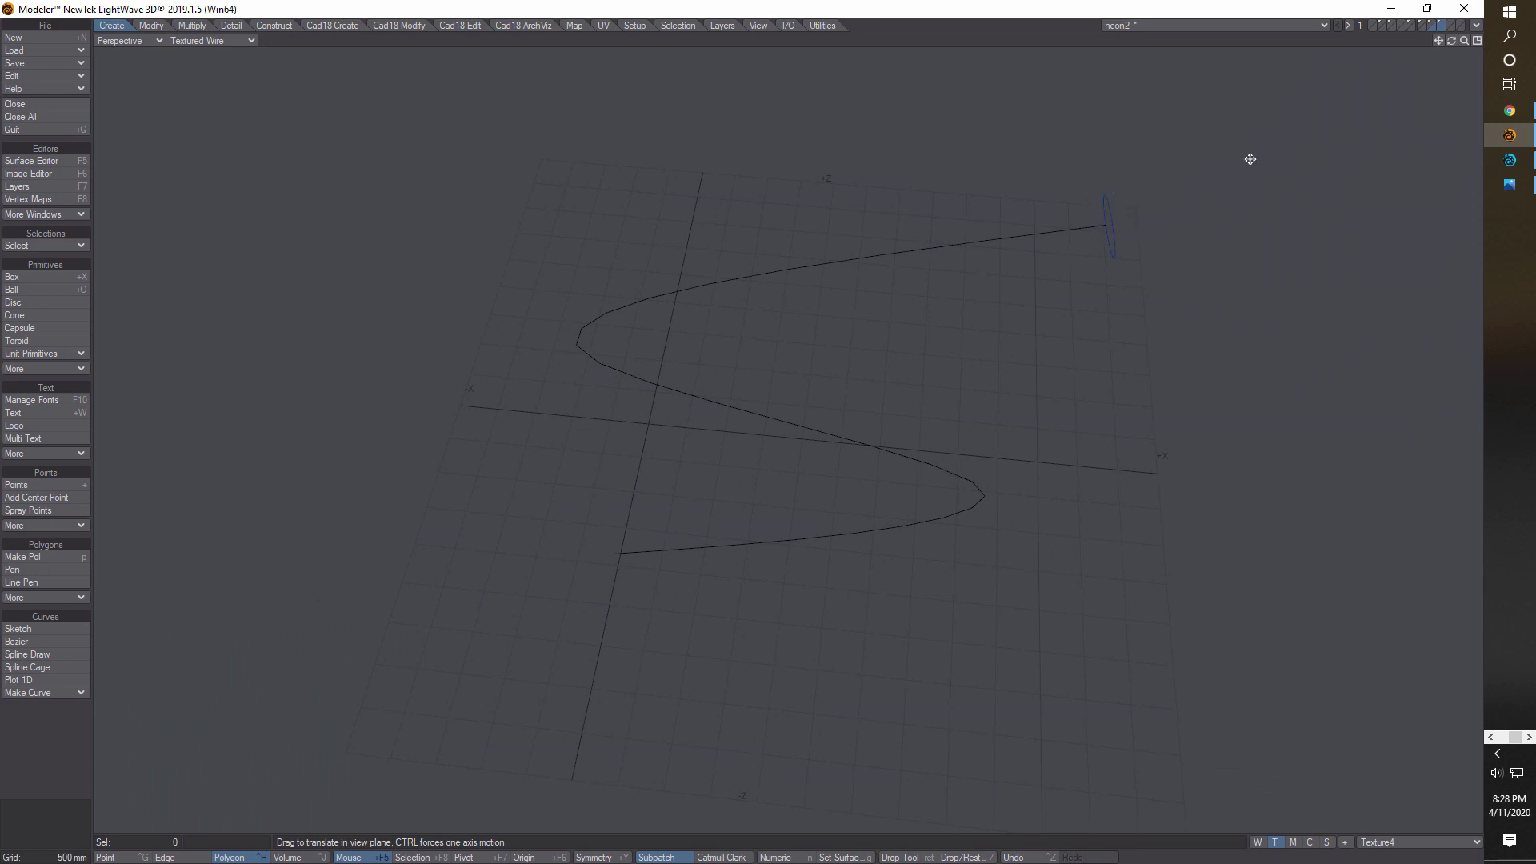
pyautogui.click(194, 27)
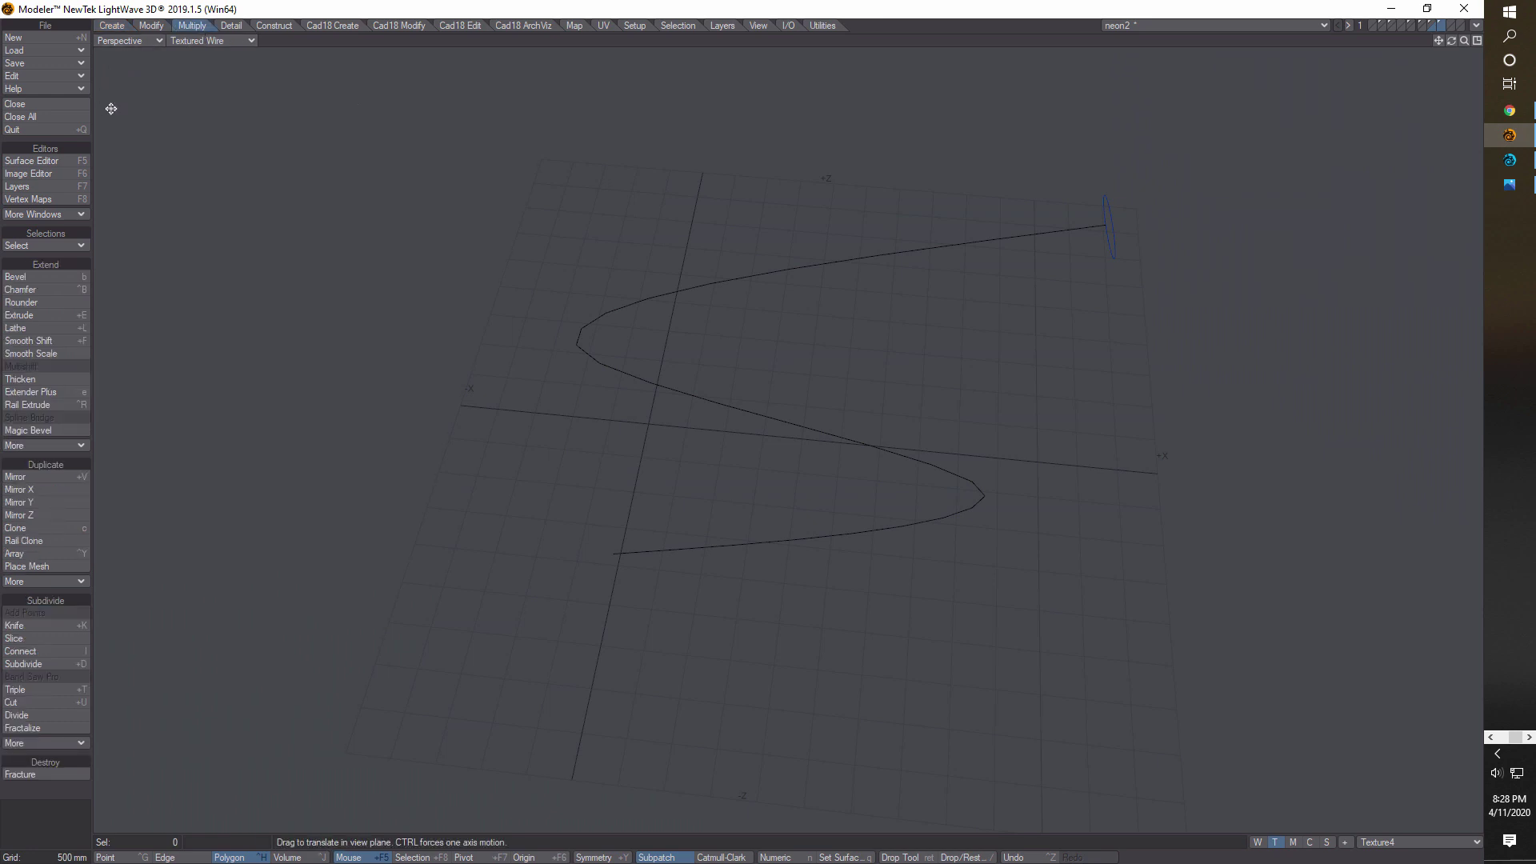
pyautogui.click(55, 406)
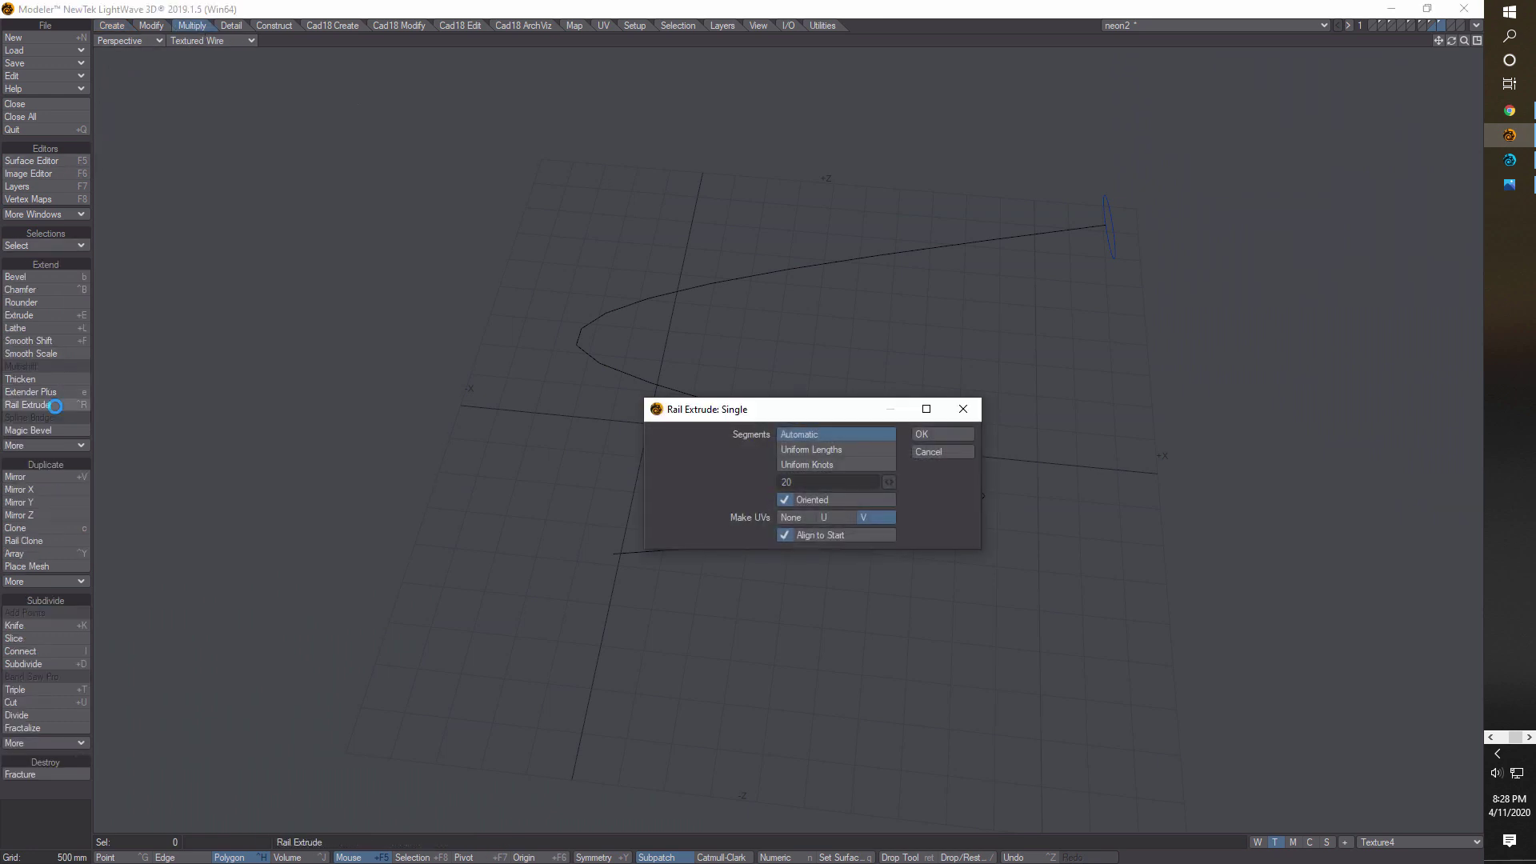
pyautogui.click(943, 439)
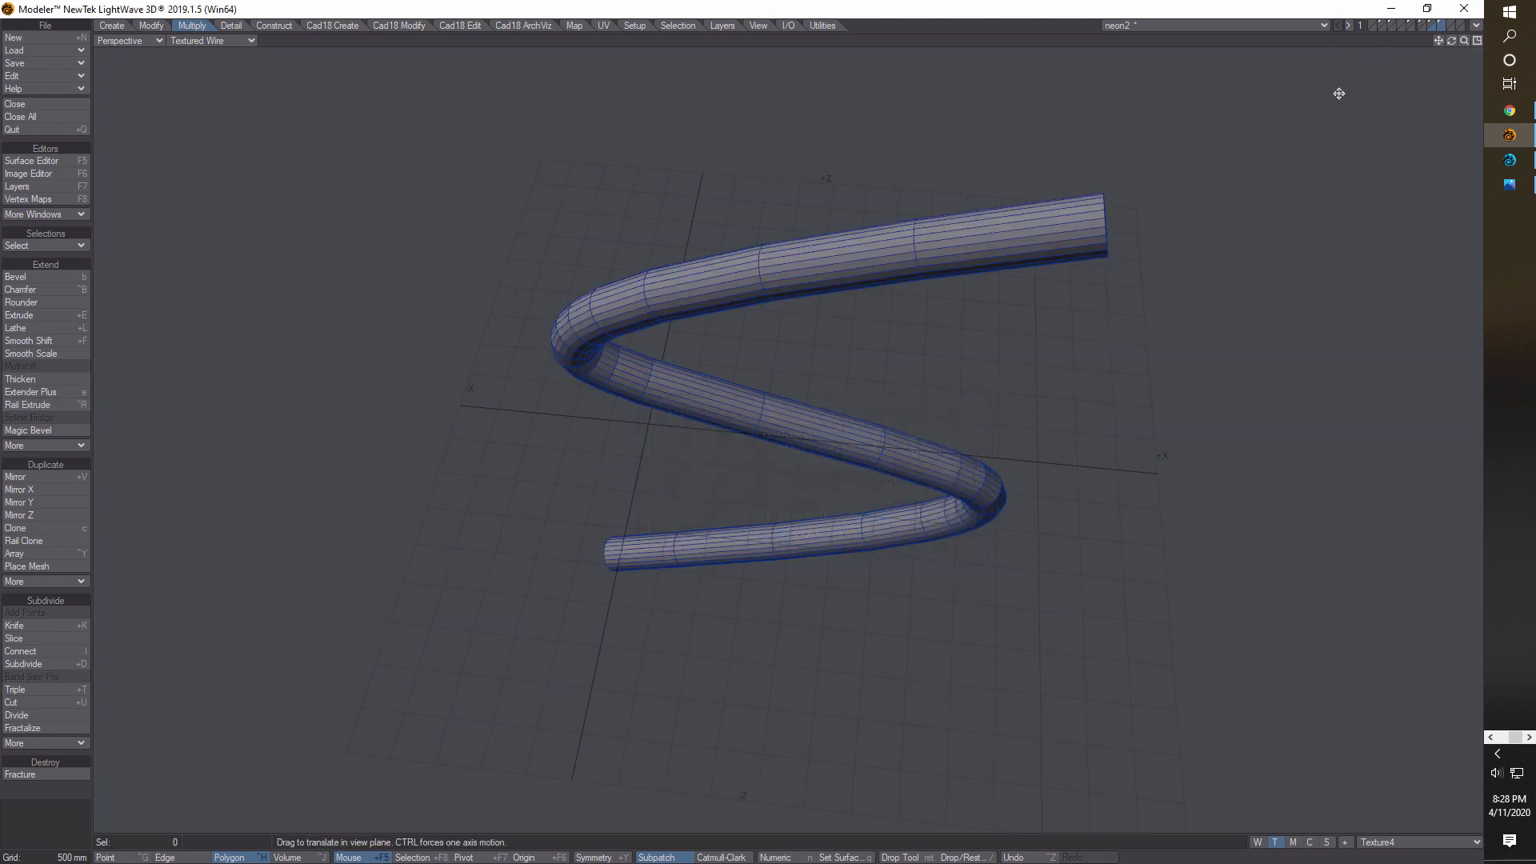
# Display the finished glass tube and light source layers together and examine how they nest, including the bent tube ends
pyautogui.click(1449, 27)
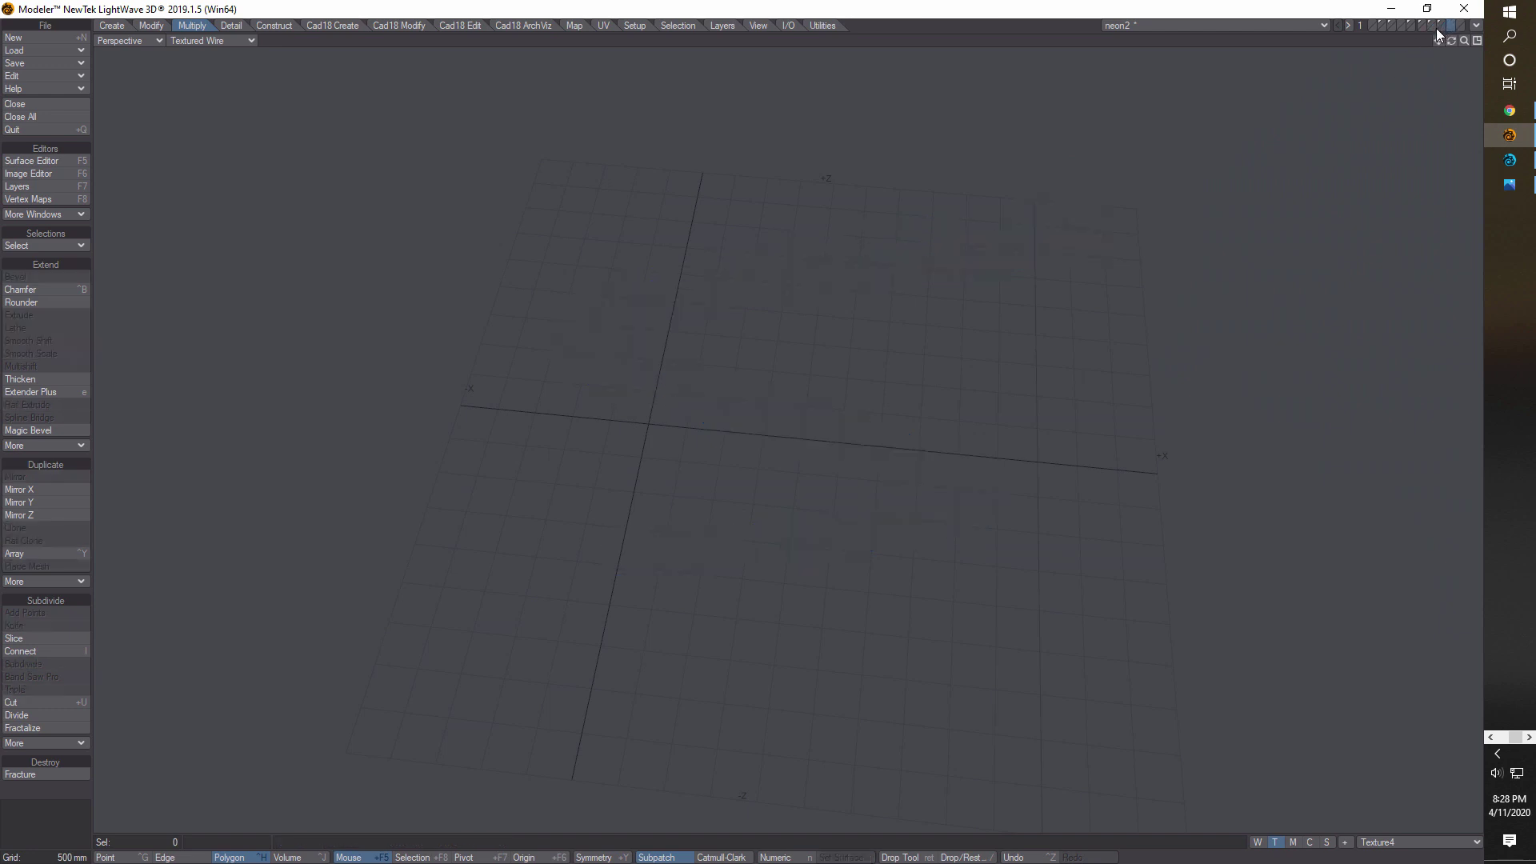
pyautogui.click(1438, 34)
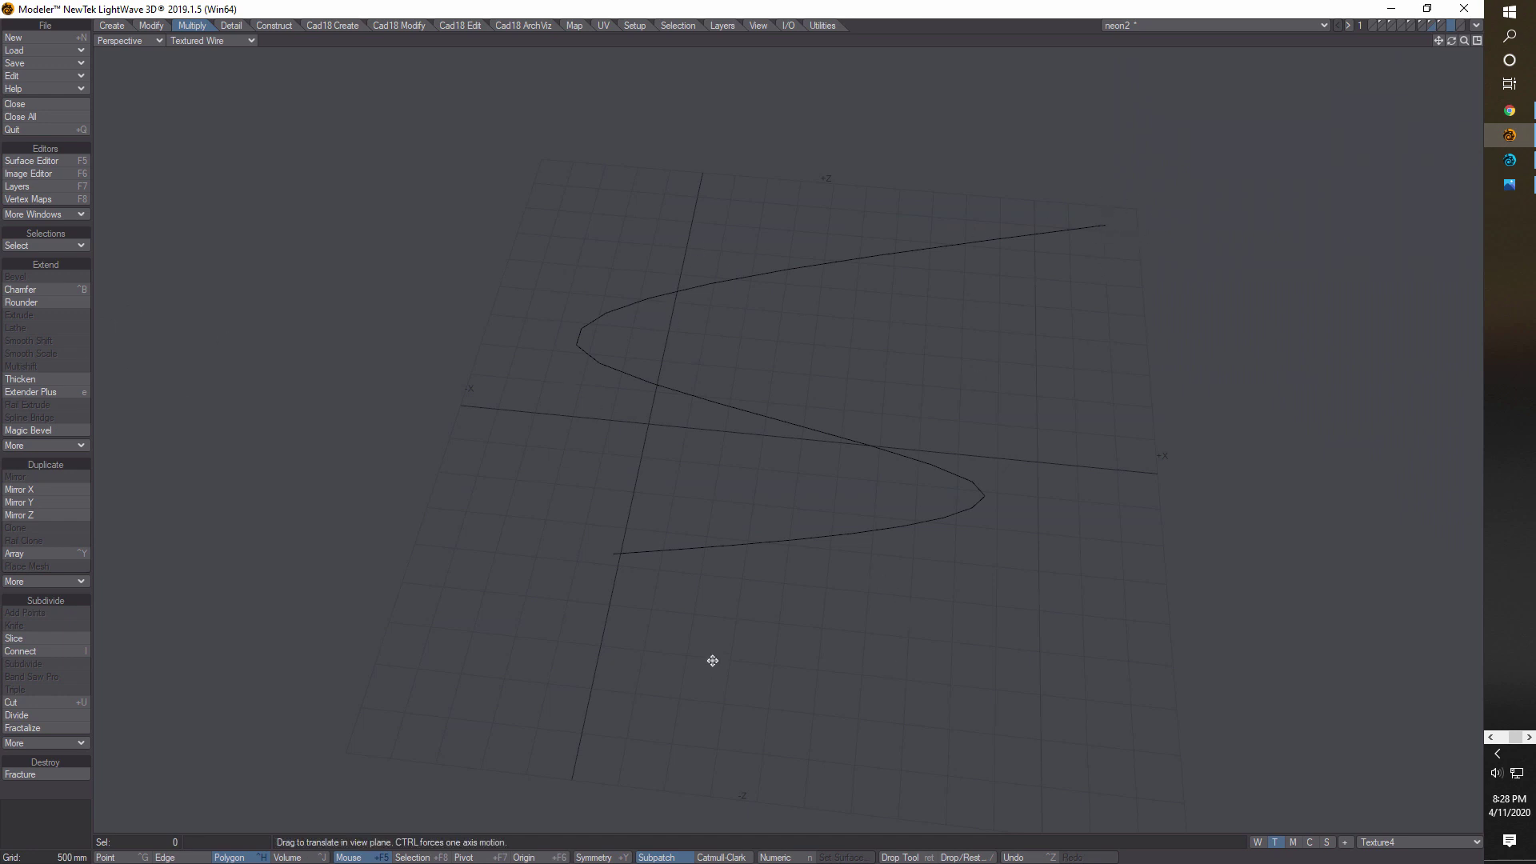
pyautogui.click(1384, 25)
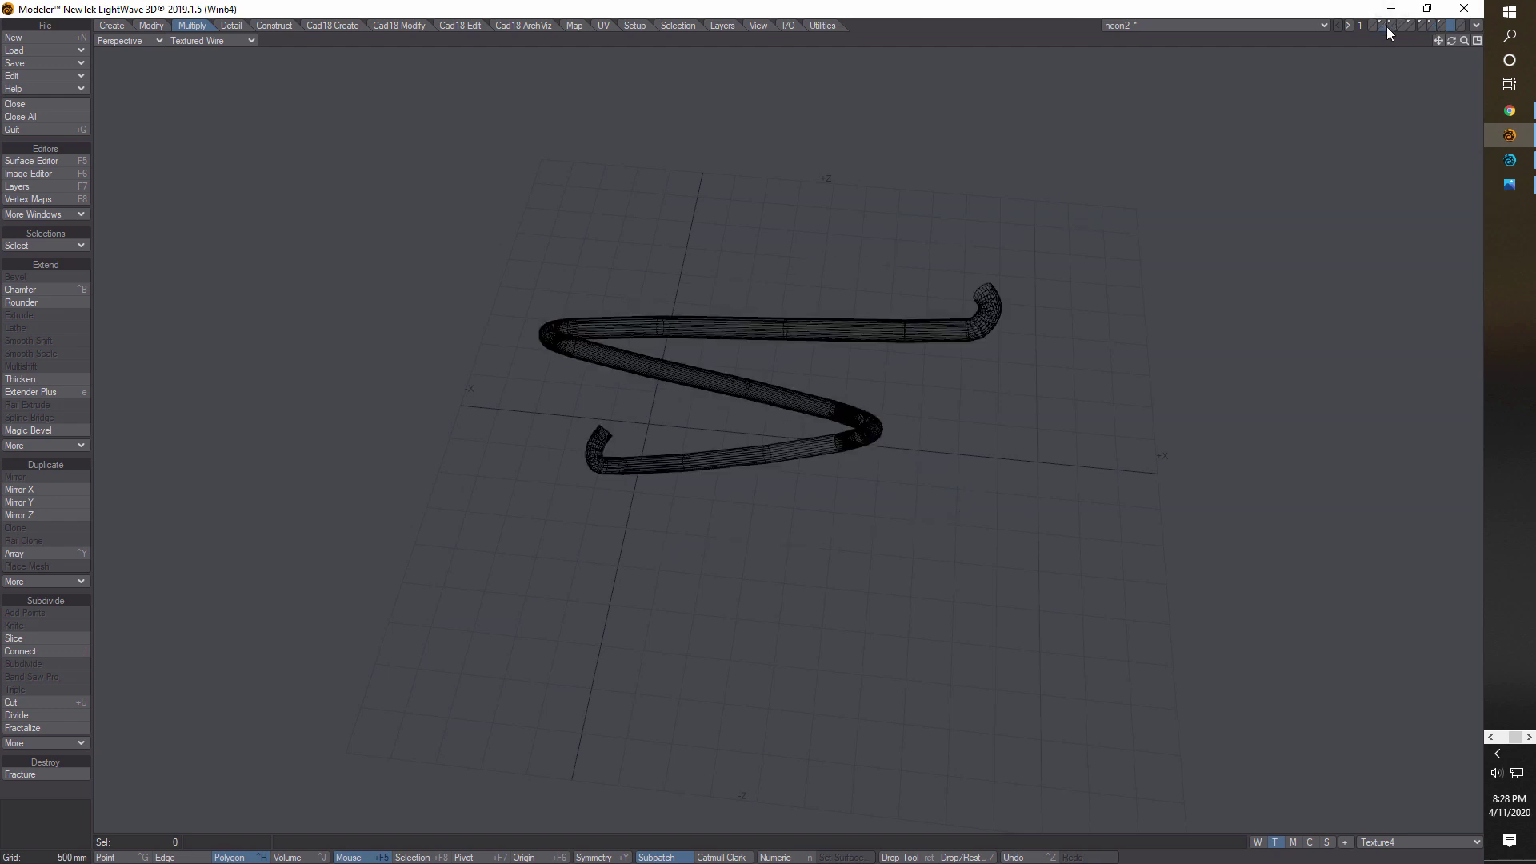
pyautogui.moveTo(1452, 41); pyautogui.dragTo(1452, 100)
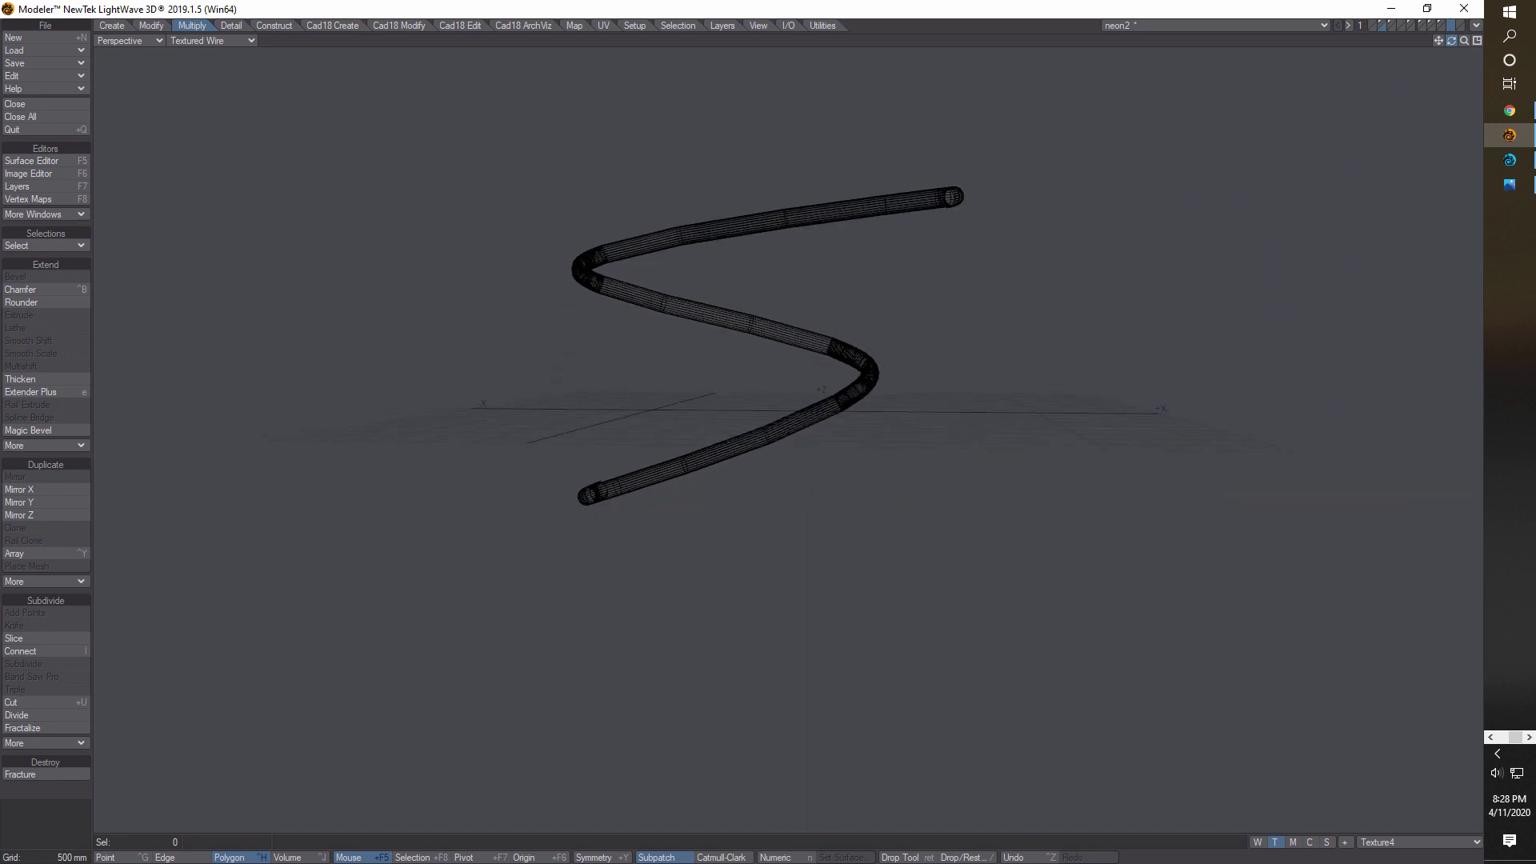
pyautogui.click(1392, 21)
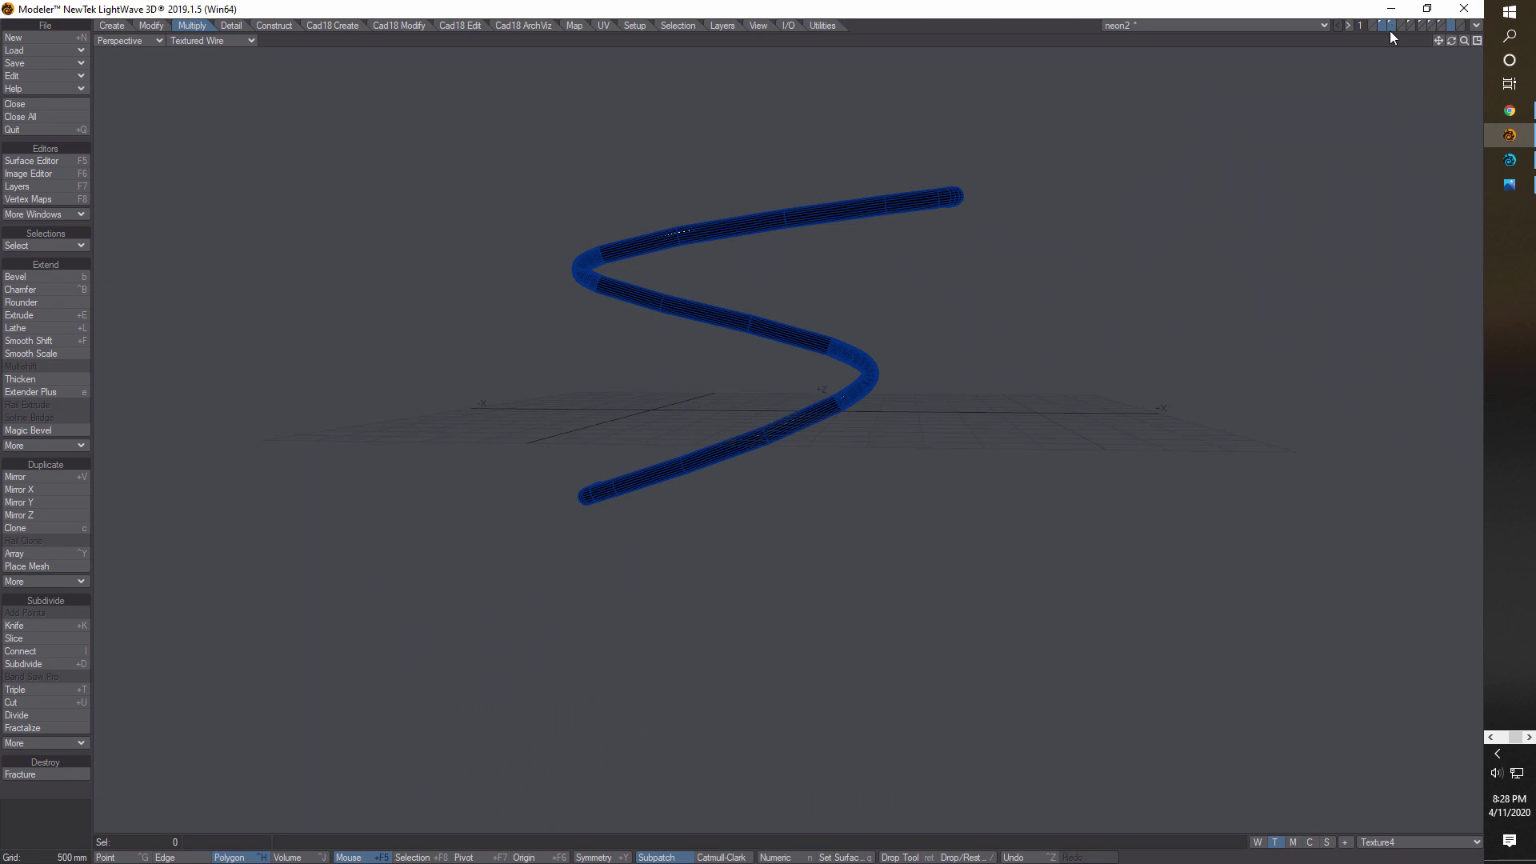
pyautogui.click(1385, 24)
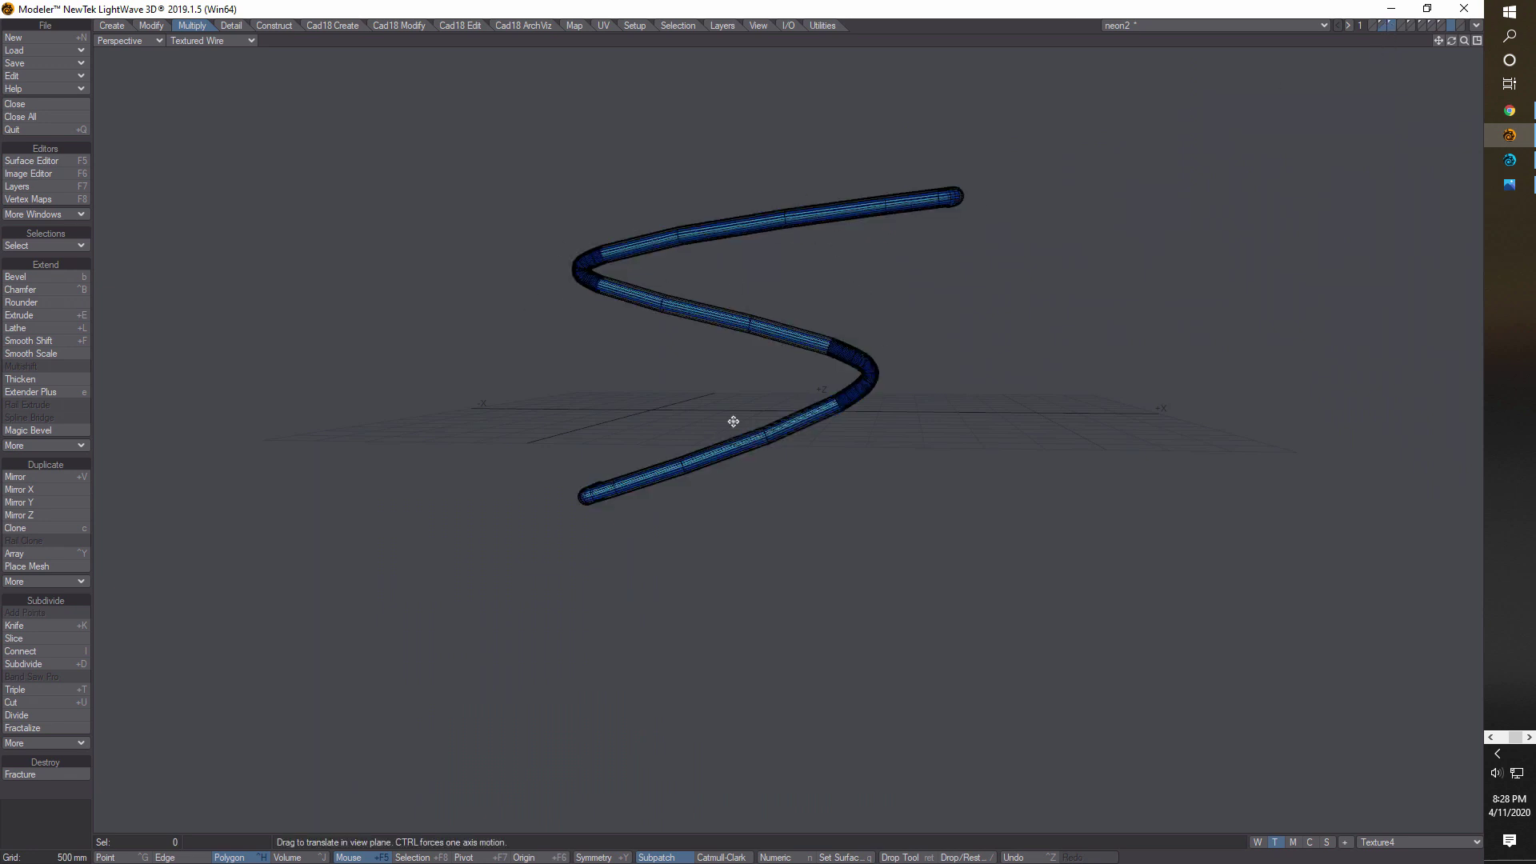
pyautogui.scroll(3, 944, 263)
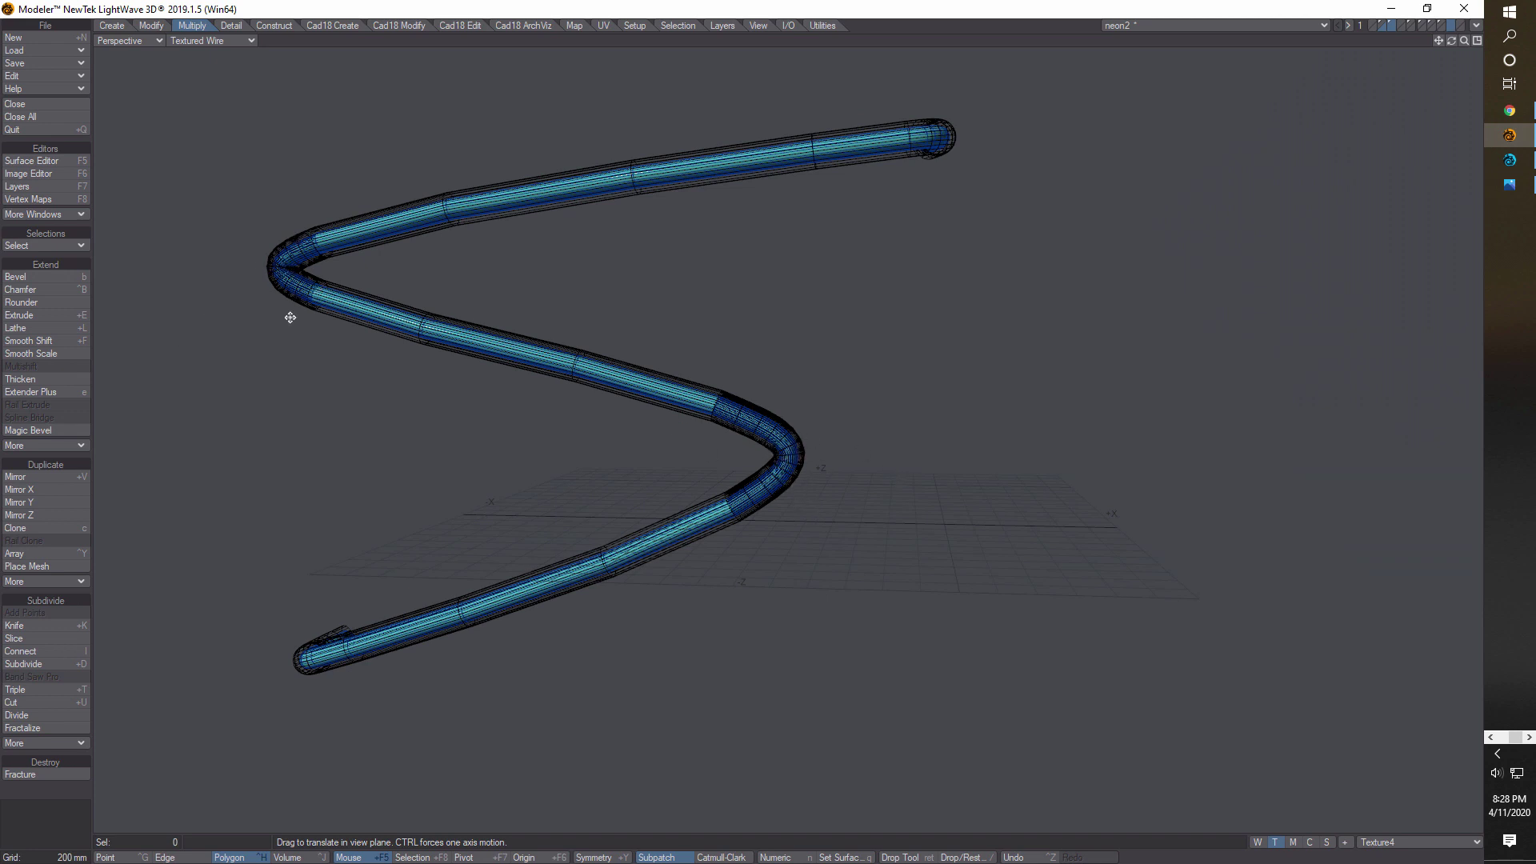
pyautogui.moveTo(1452, 40); pyautogui.dragTo(982, 404)
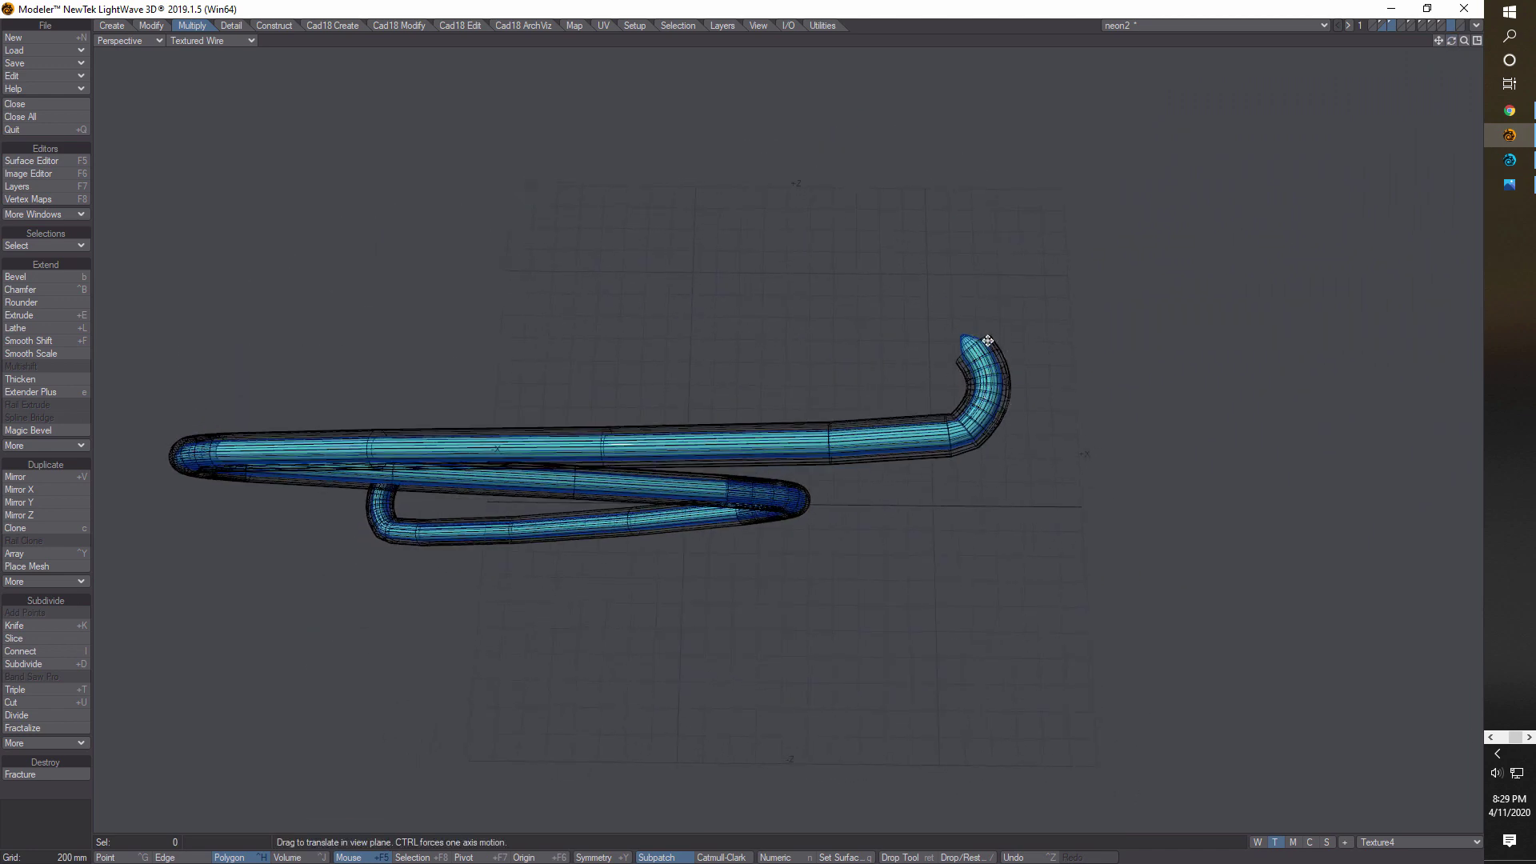
pyautogui.moveTo(1452, 40)
pyautogui.mouseDown()
pyautogui.moveTo(1408, 128)
pyautogui.moveTo(1451, 40)
pyautogui.mouseUp()
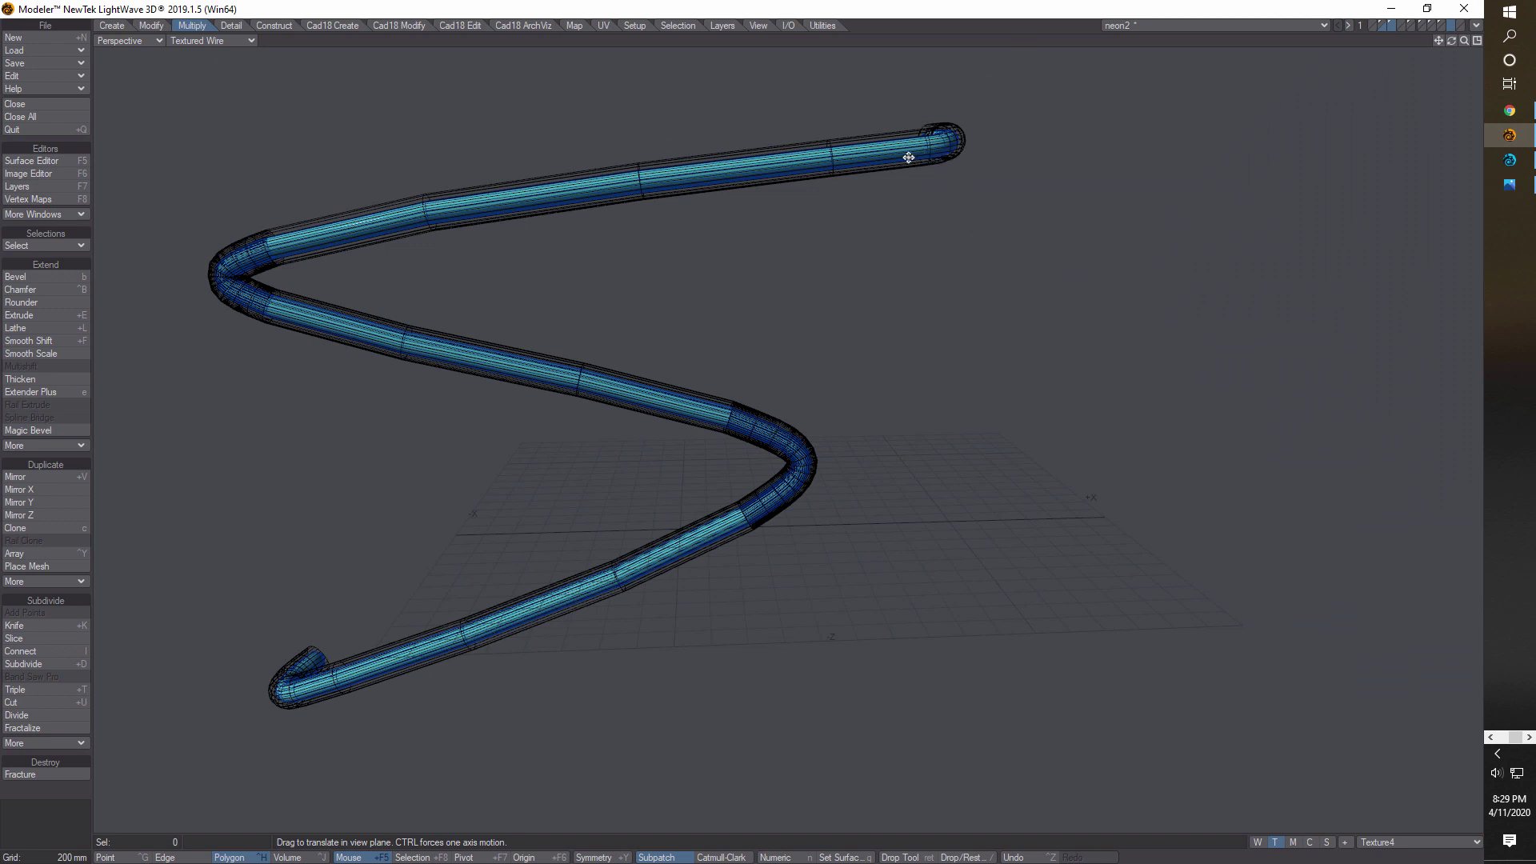
# Show the textured wall layer and switch to Layout with the neon scene
pyautogui.press('t')
pyautogui.press('q')
pyautogui.click(933, 449)
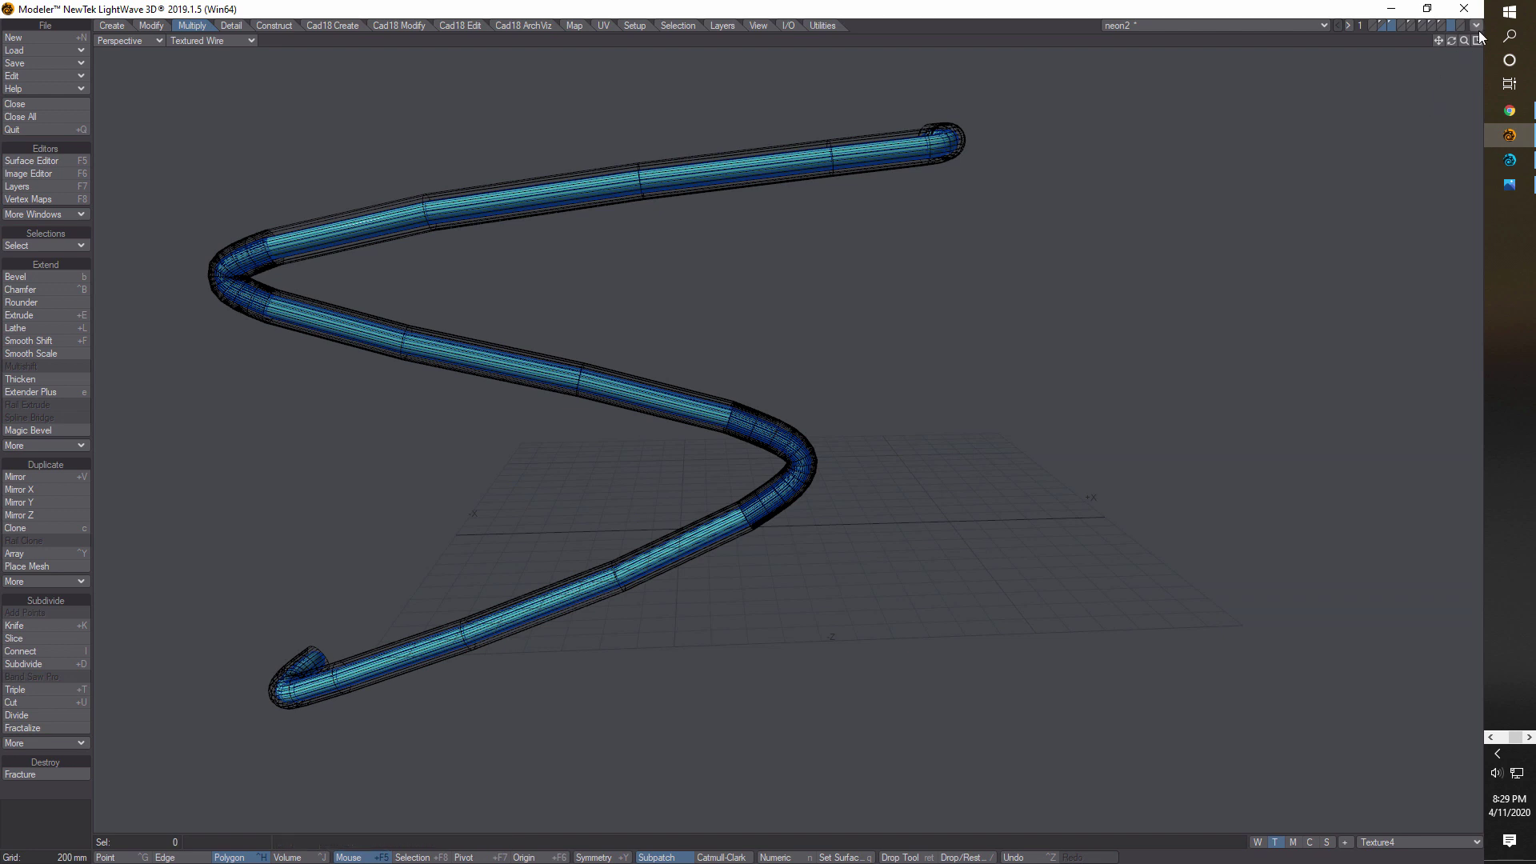
pyautogui.click(1425, 25)
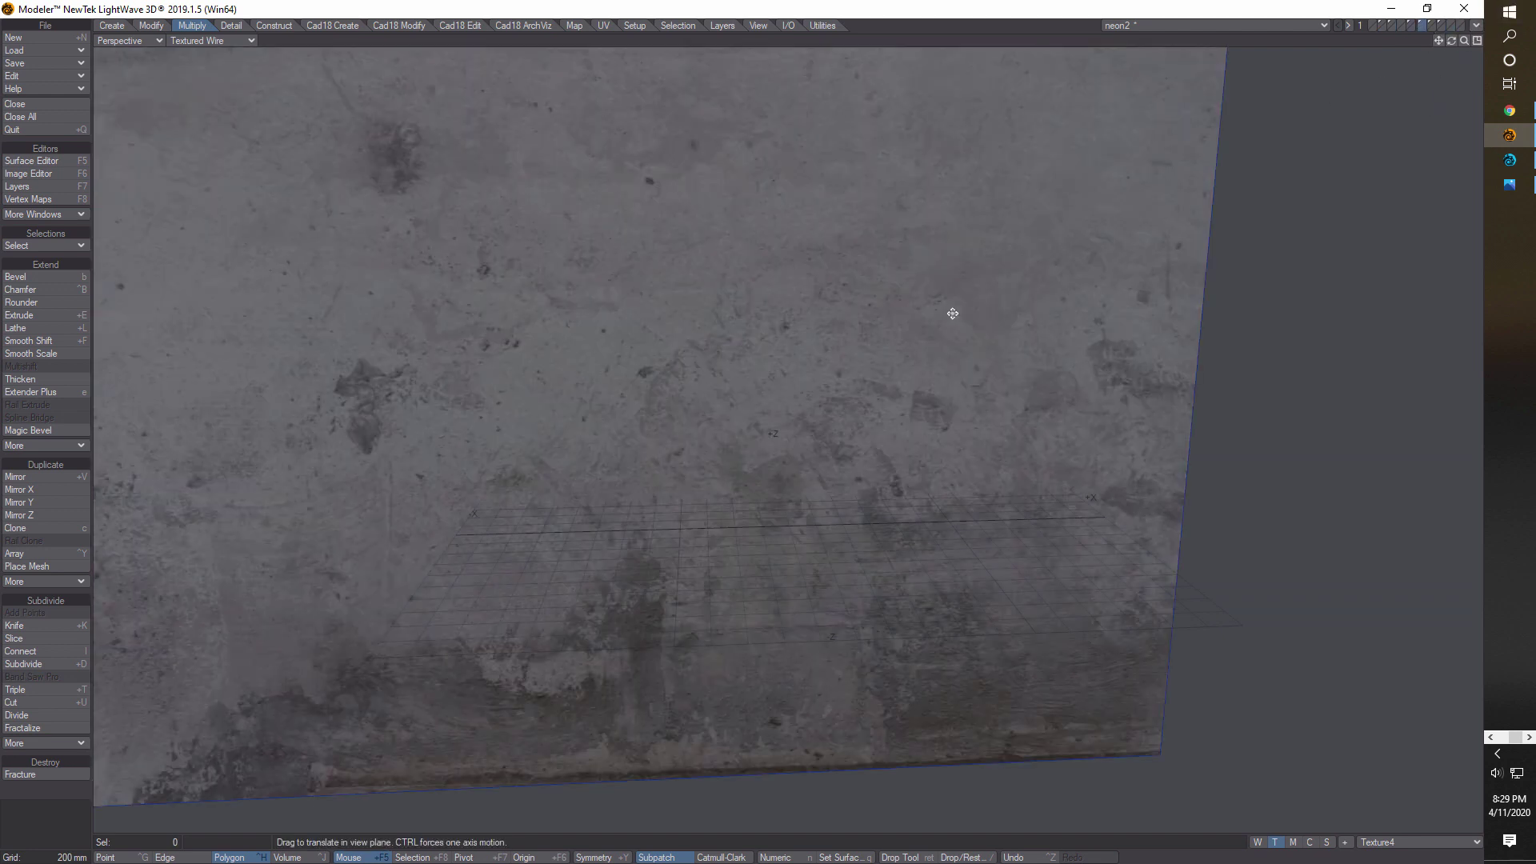
pyautogui.click(1478, 25)
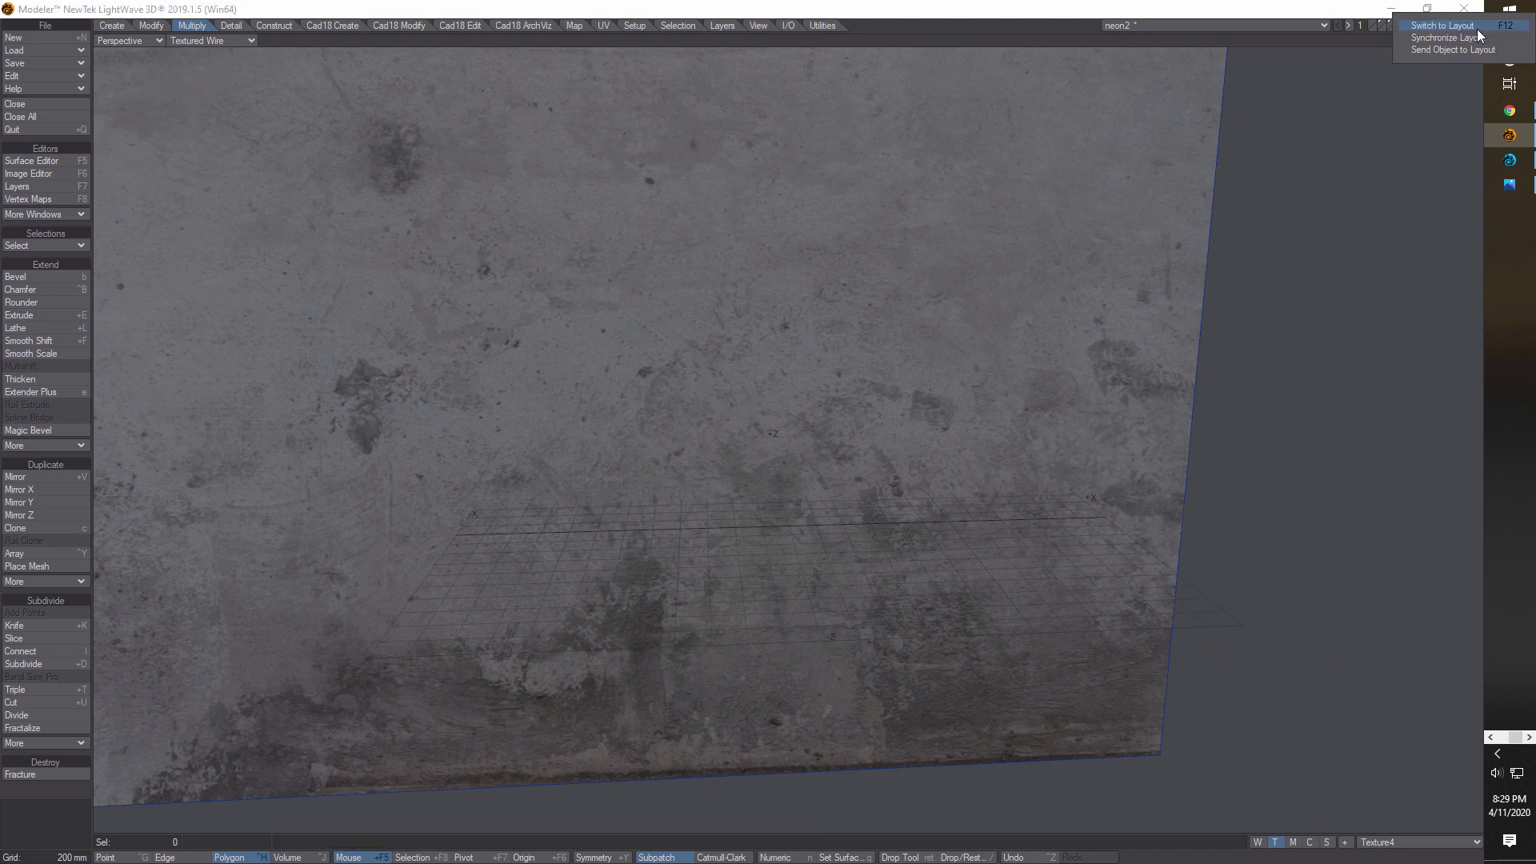
pyautogui.click(1471, 28)
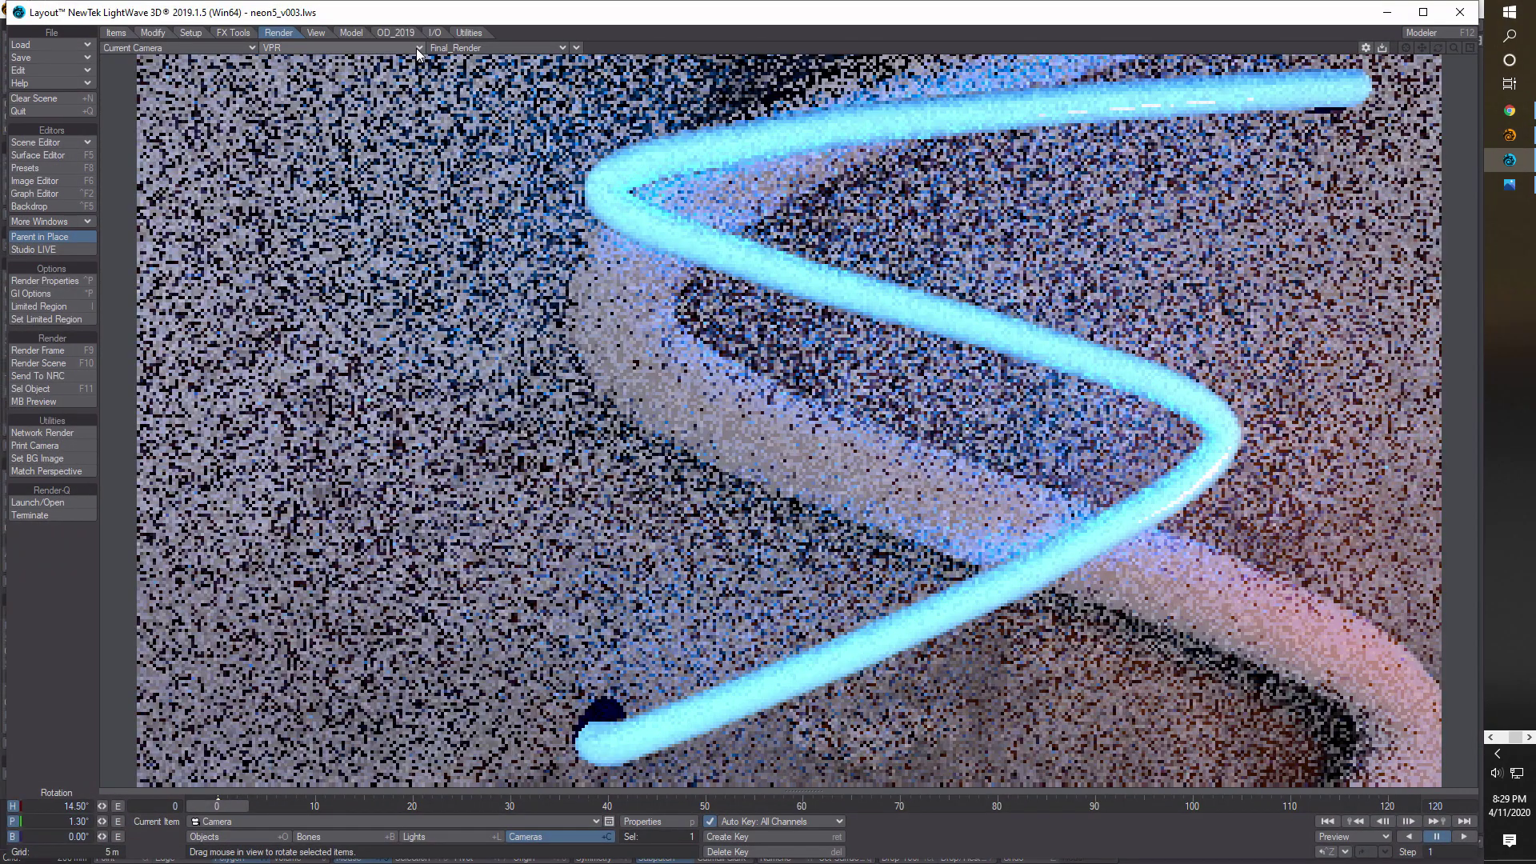
# Review the scene's items in the Scene Editor, checking the light_source, Layer5 and Layer6 objects
pyautogui.click(412, 48)
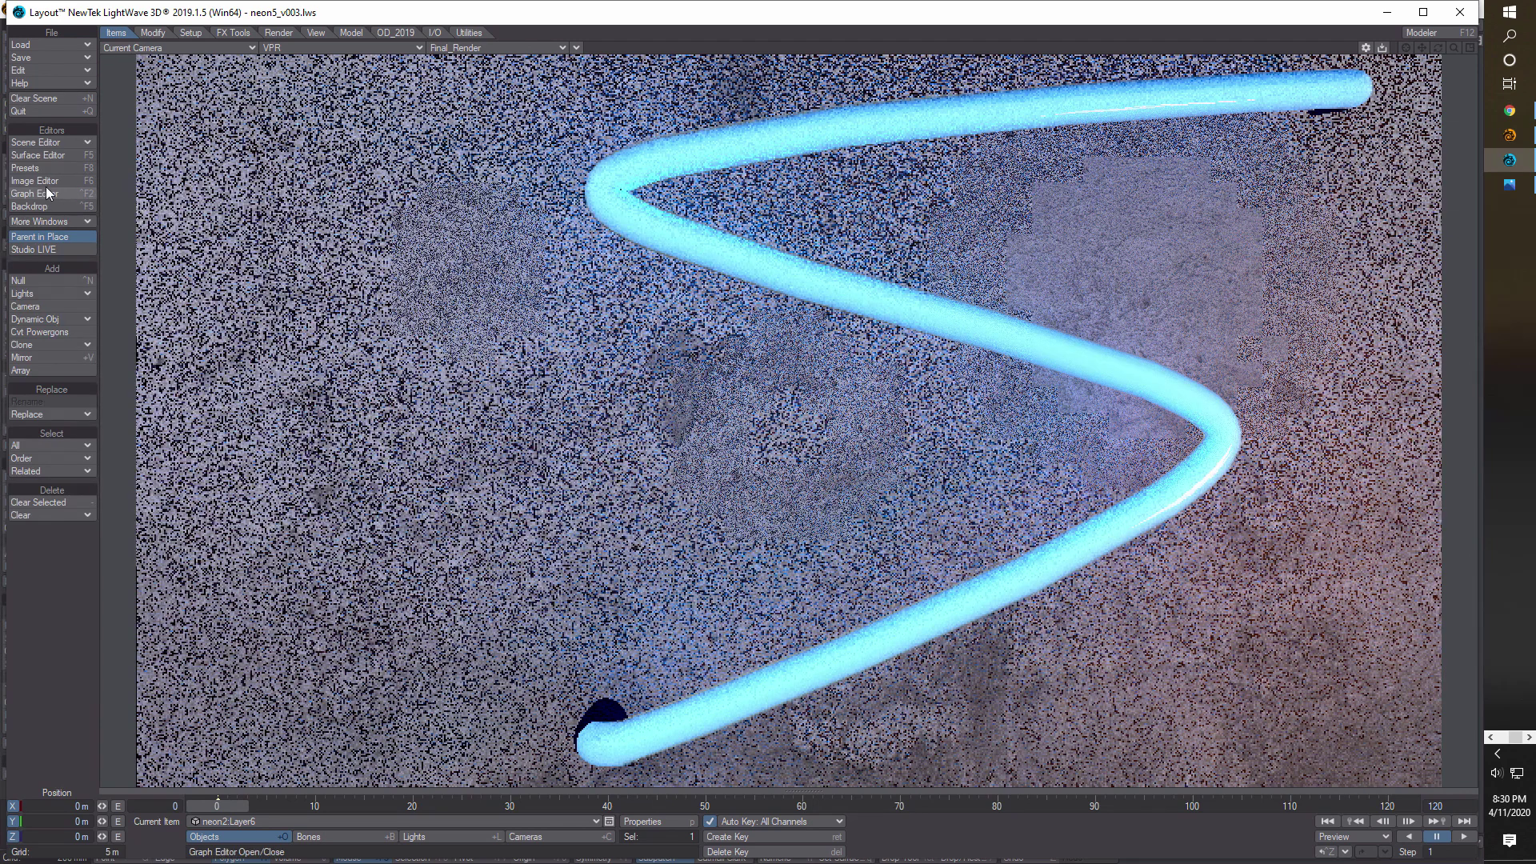
pyautogui.click(52, 145)
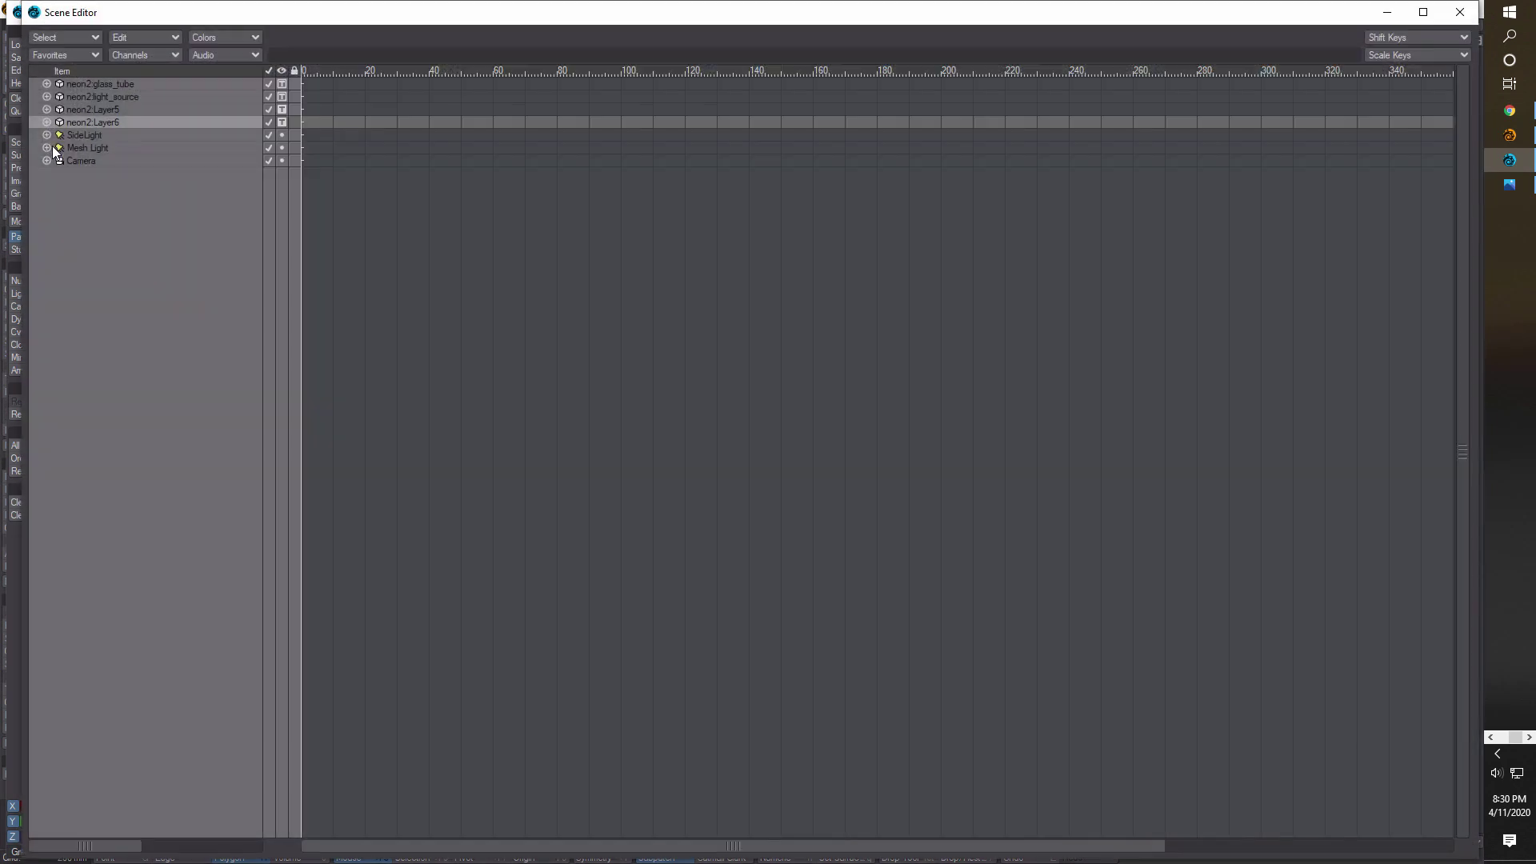
pyautogui.click(137, 97)
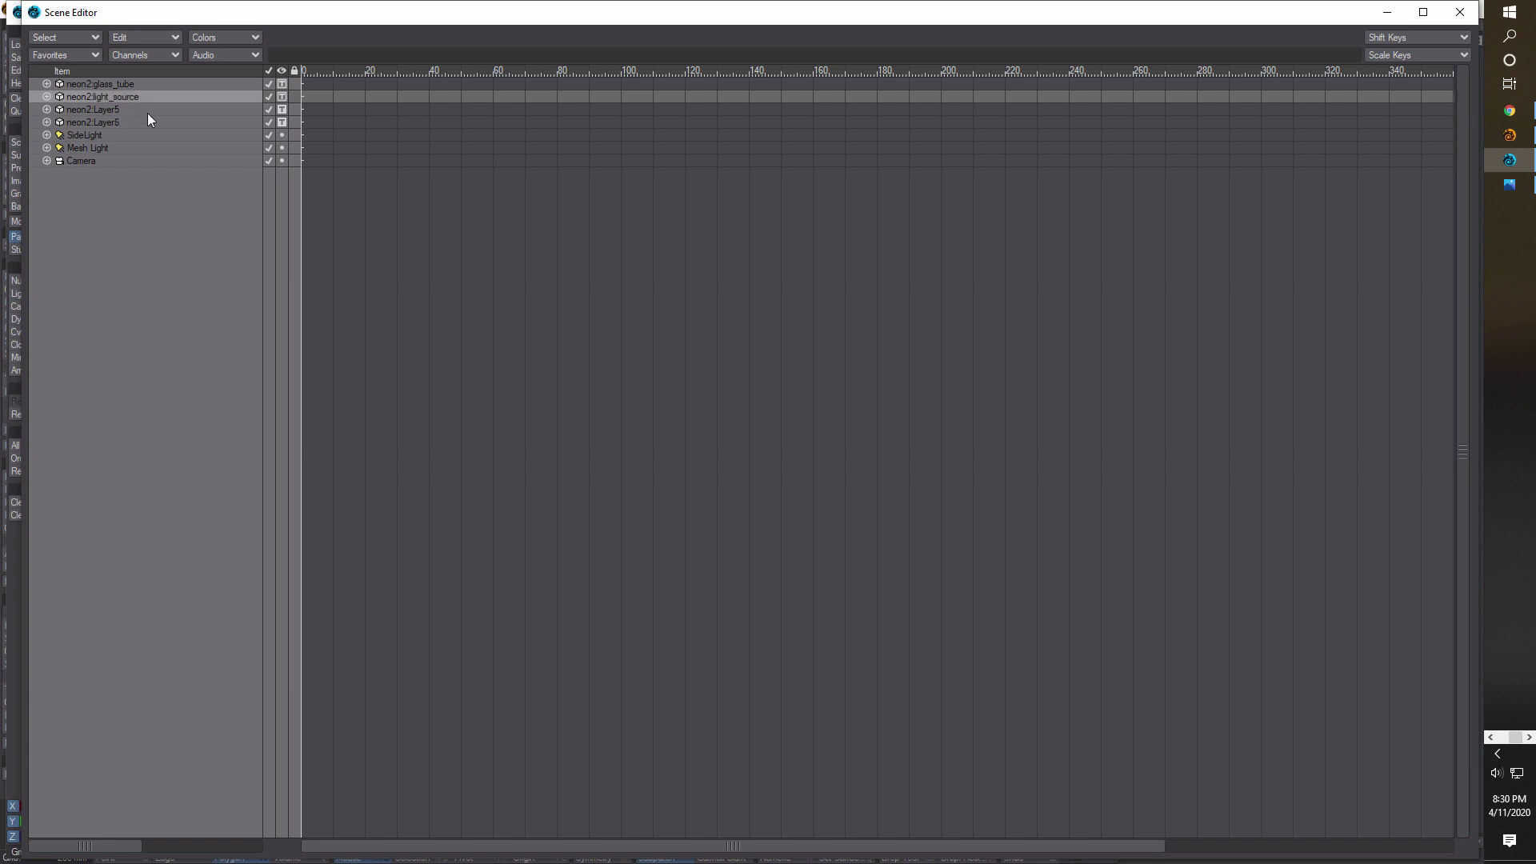
pyautogui.click(147, 112)
pyautogui.click(145, 119)
pyautogui.click(144, 109)
pyautogui.click(145, 124)
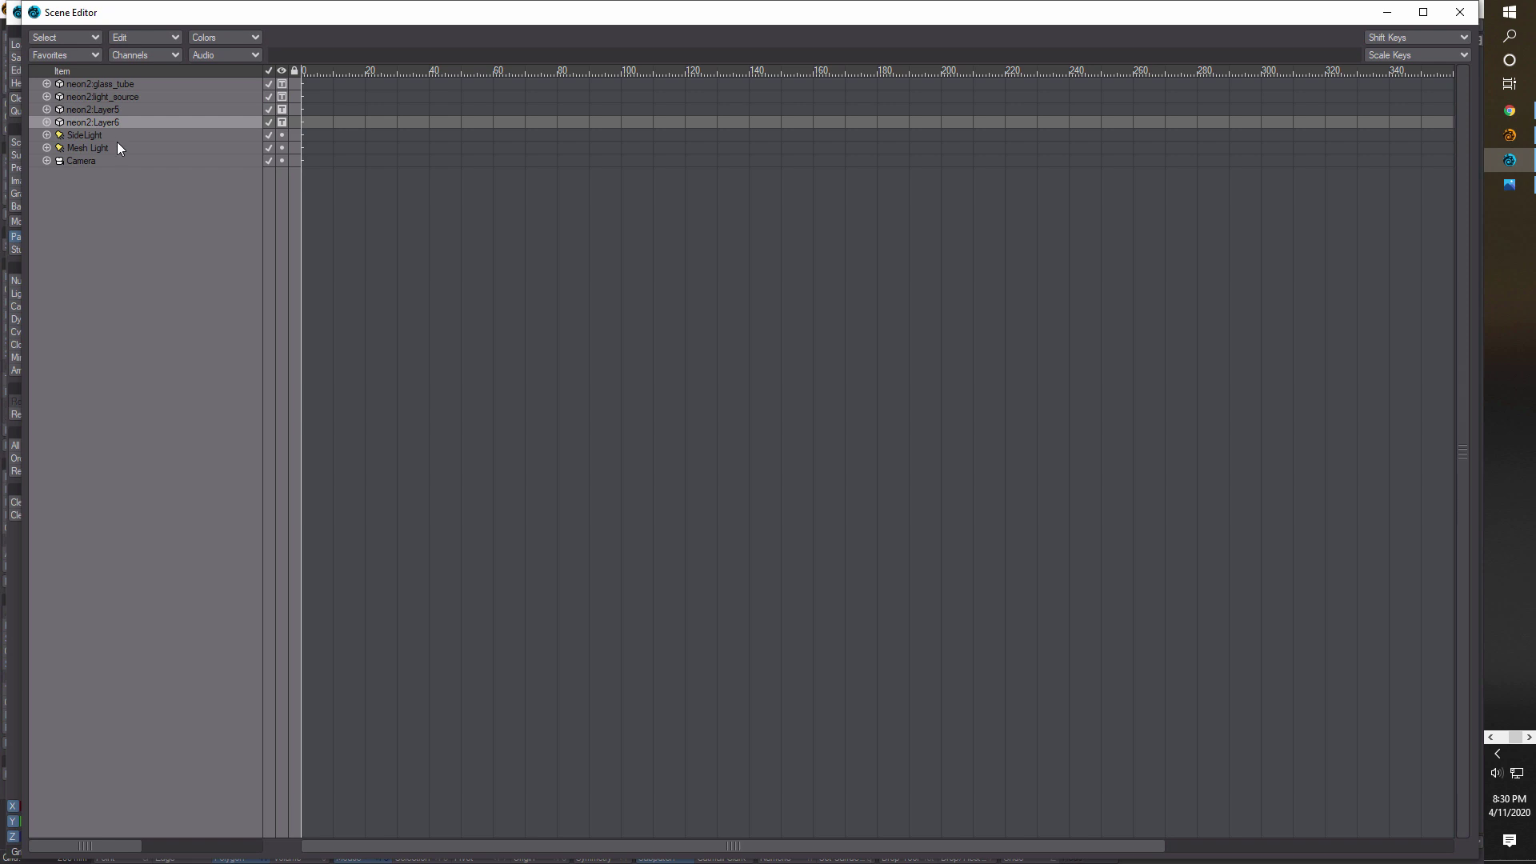
pyautogui.click(1459, 13)
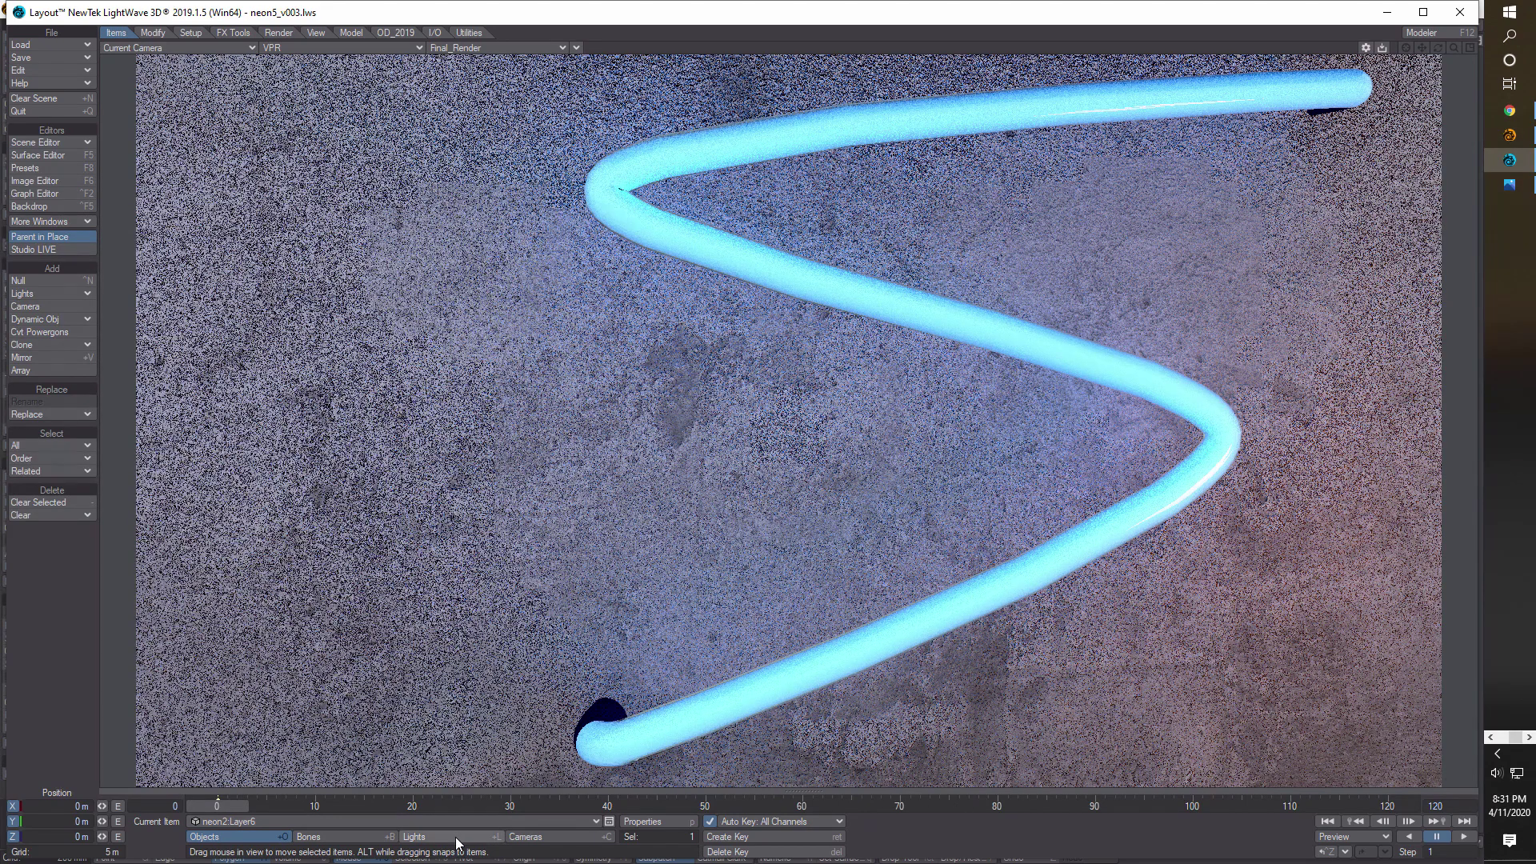
# View the scene in Perspective as Textured Shaded Solid Wireframe and examine the SideLight's properties
pyautogui.click(243, 46)
pyautogui.click(320, 100)
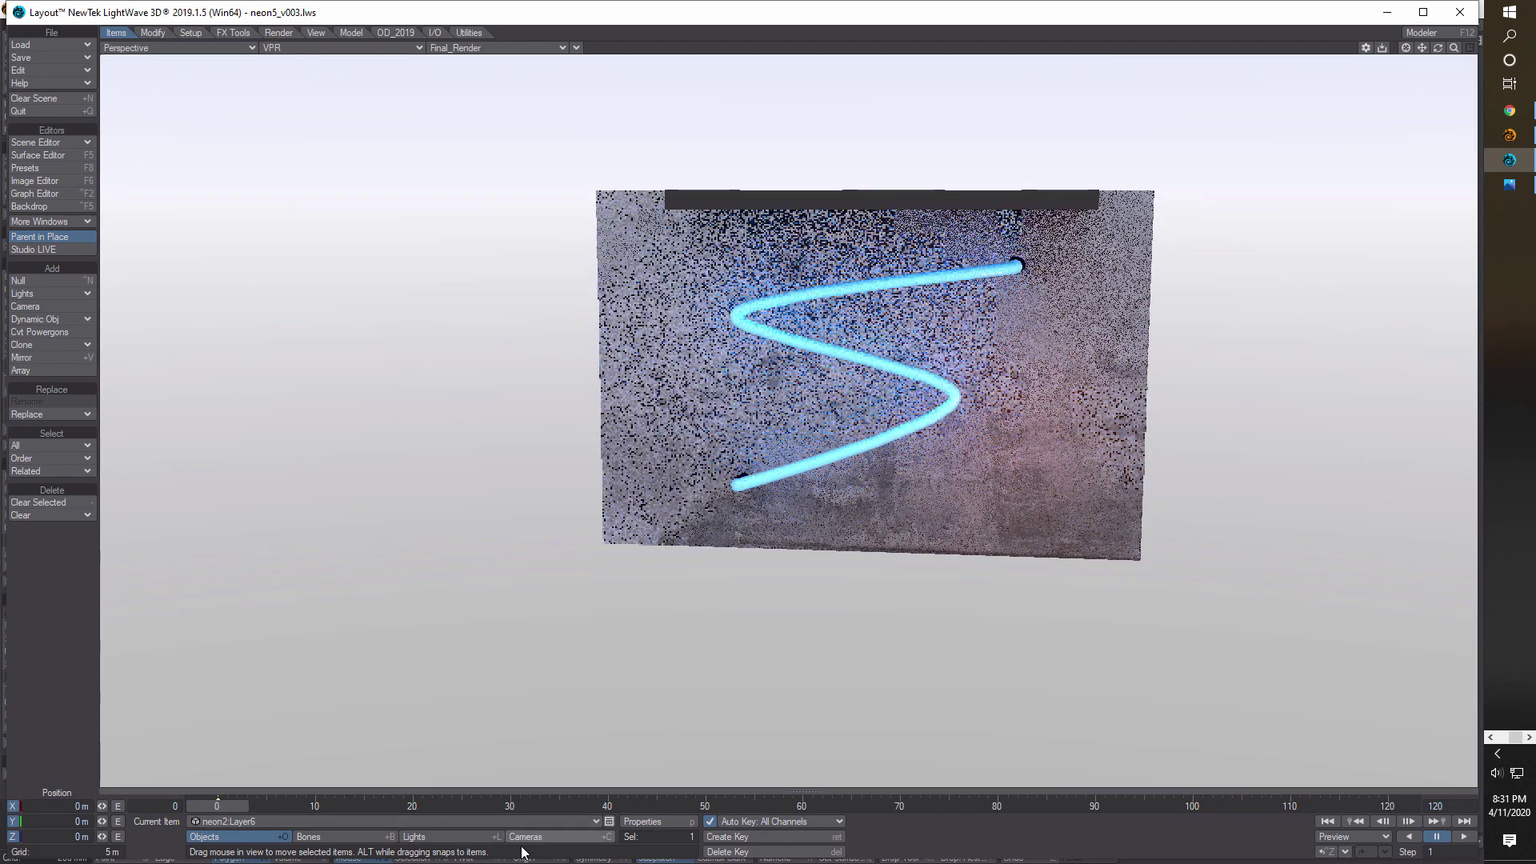
pyautogui.click(427, 844)
pyautogui.click(661, 824)
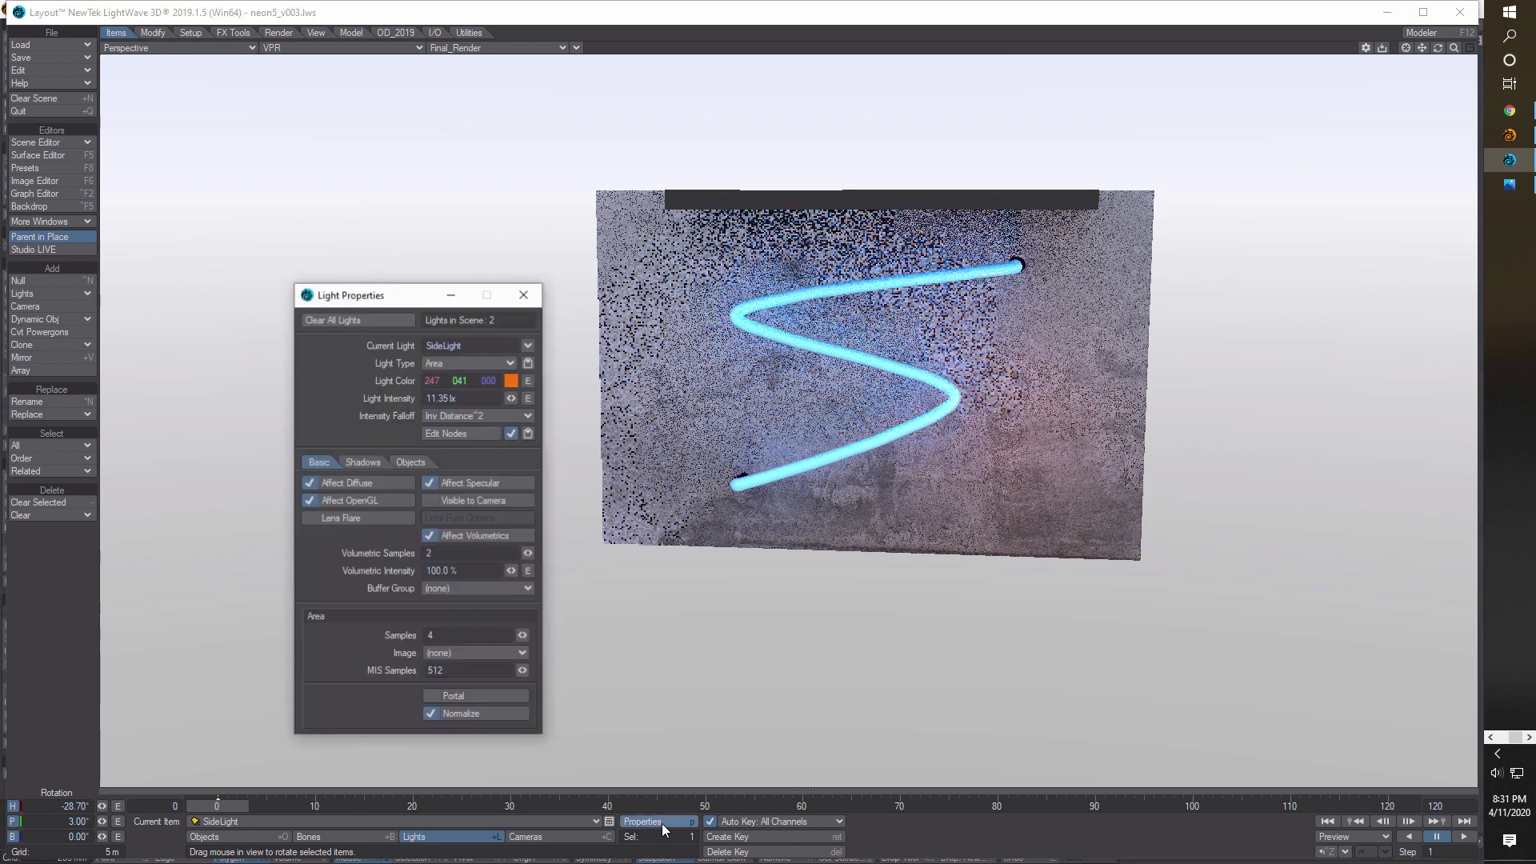
pyautogui.click(416, 48)
pyautogui.click(414, 97)
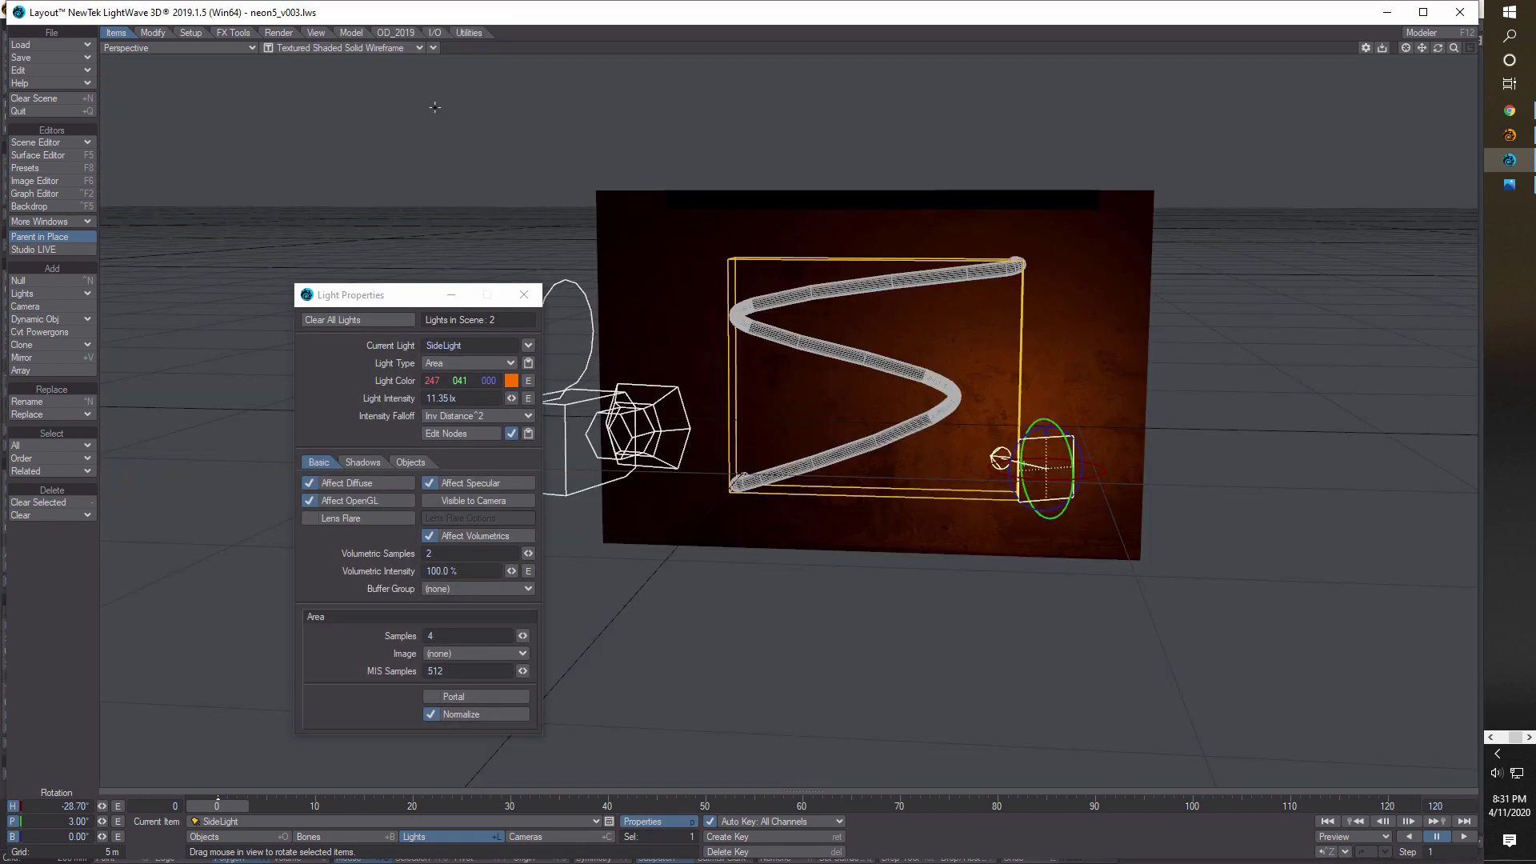
pyautogui.moveTo(406, 300); pyautogui.dragTo(336, 321)
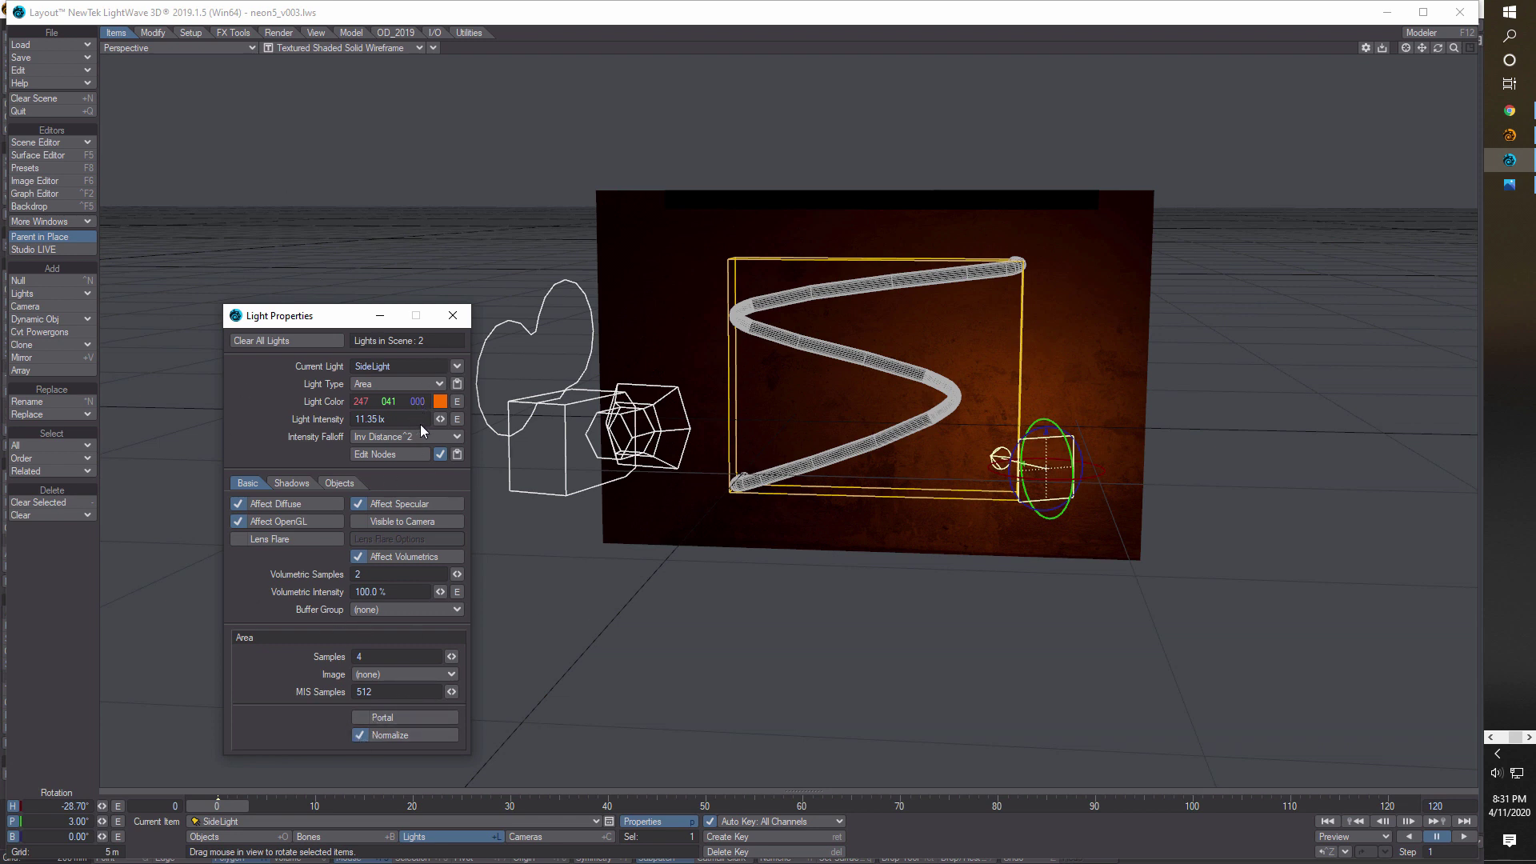
# Review the Mesh Light's properties, including its primitive source object and sampling options, and close the light properties
pyautogui.click(457, 366)
pyautogui.click(462, 377)
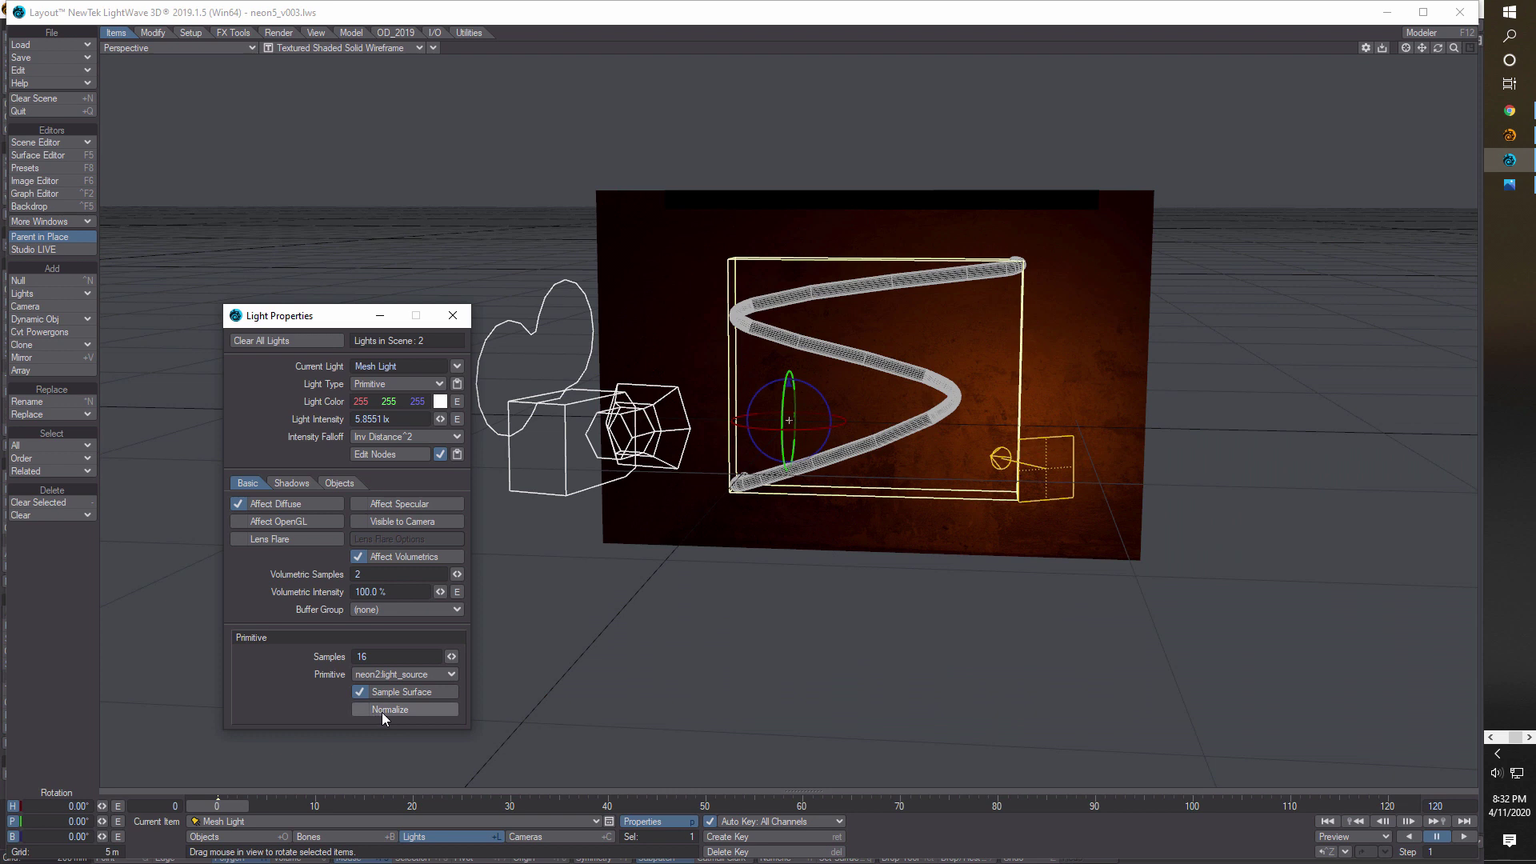
pyautogui.click(453, 316)
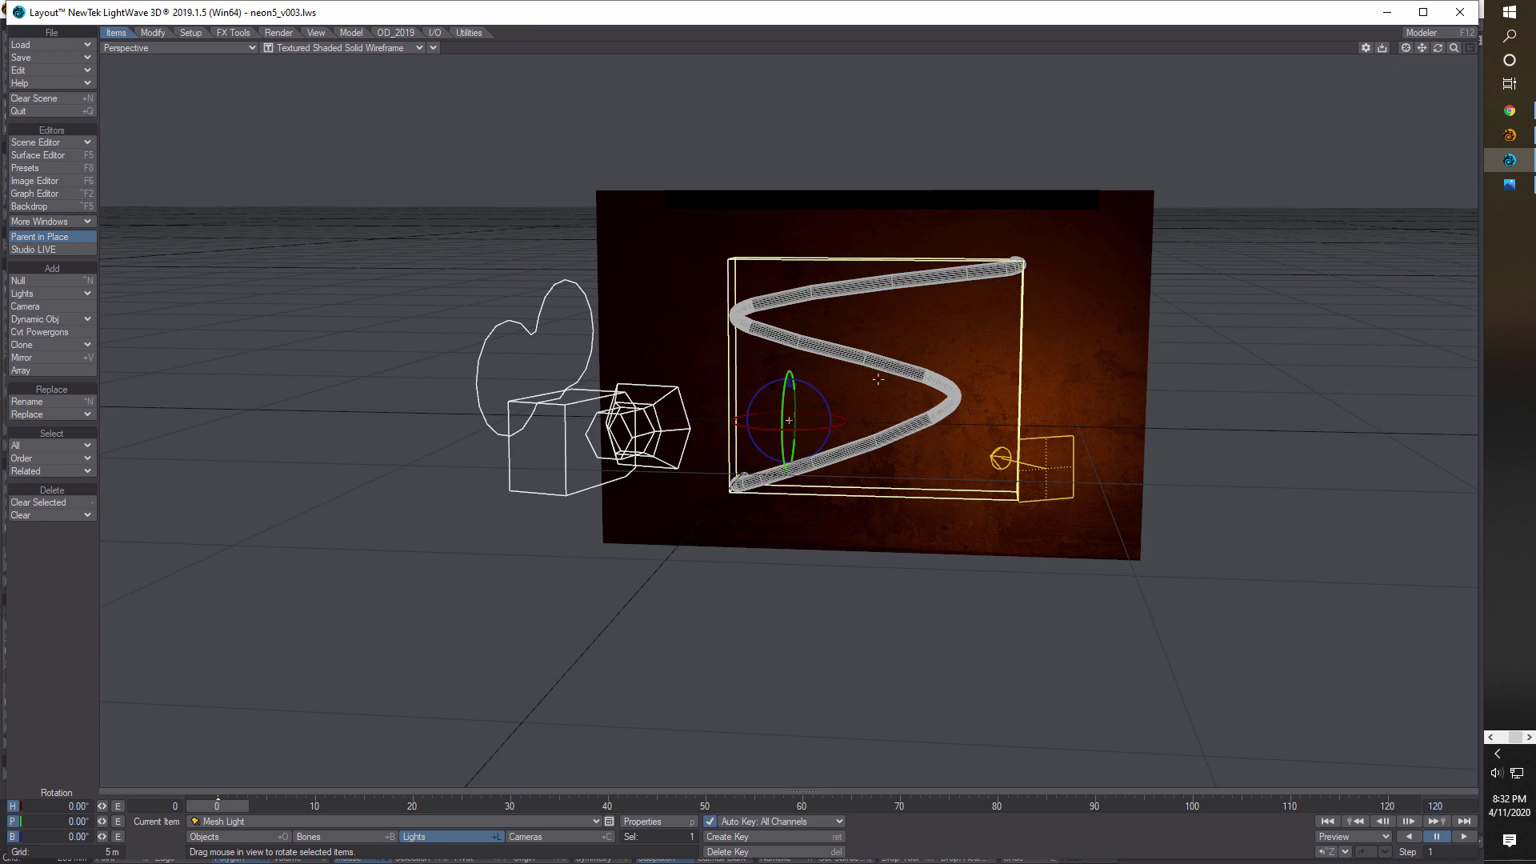
# Examine the Dielectric material settings of the glass_tube surface in the Surface Editor
pyautogui.click(59, 153)
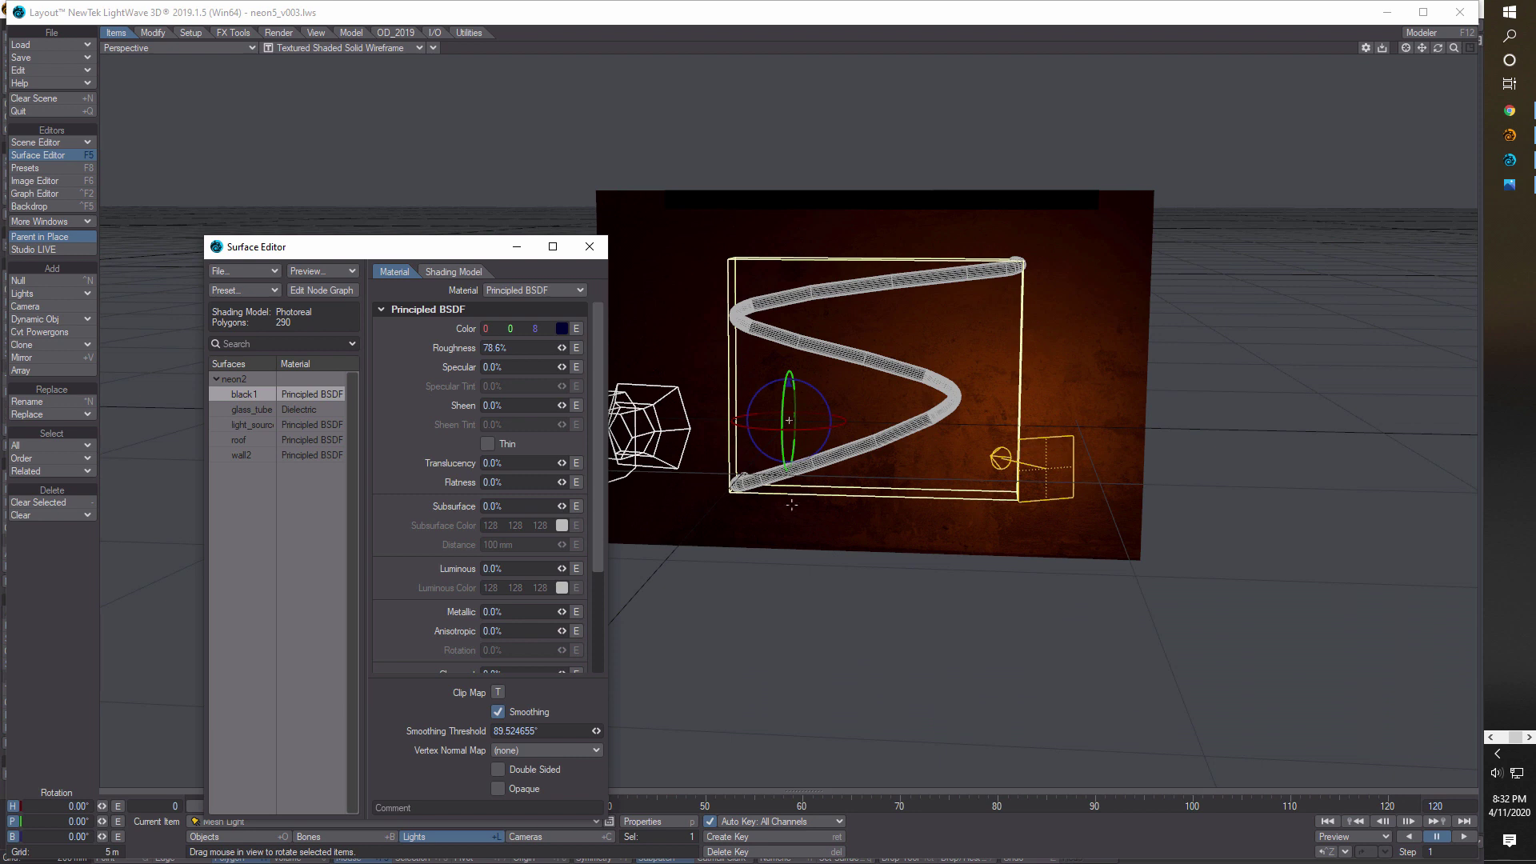
pyautogui.click(272, 408)
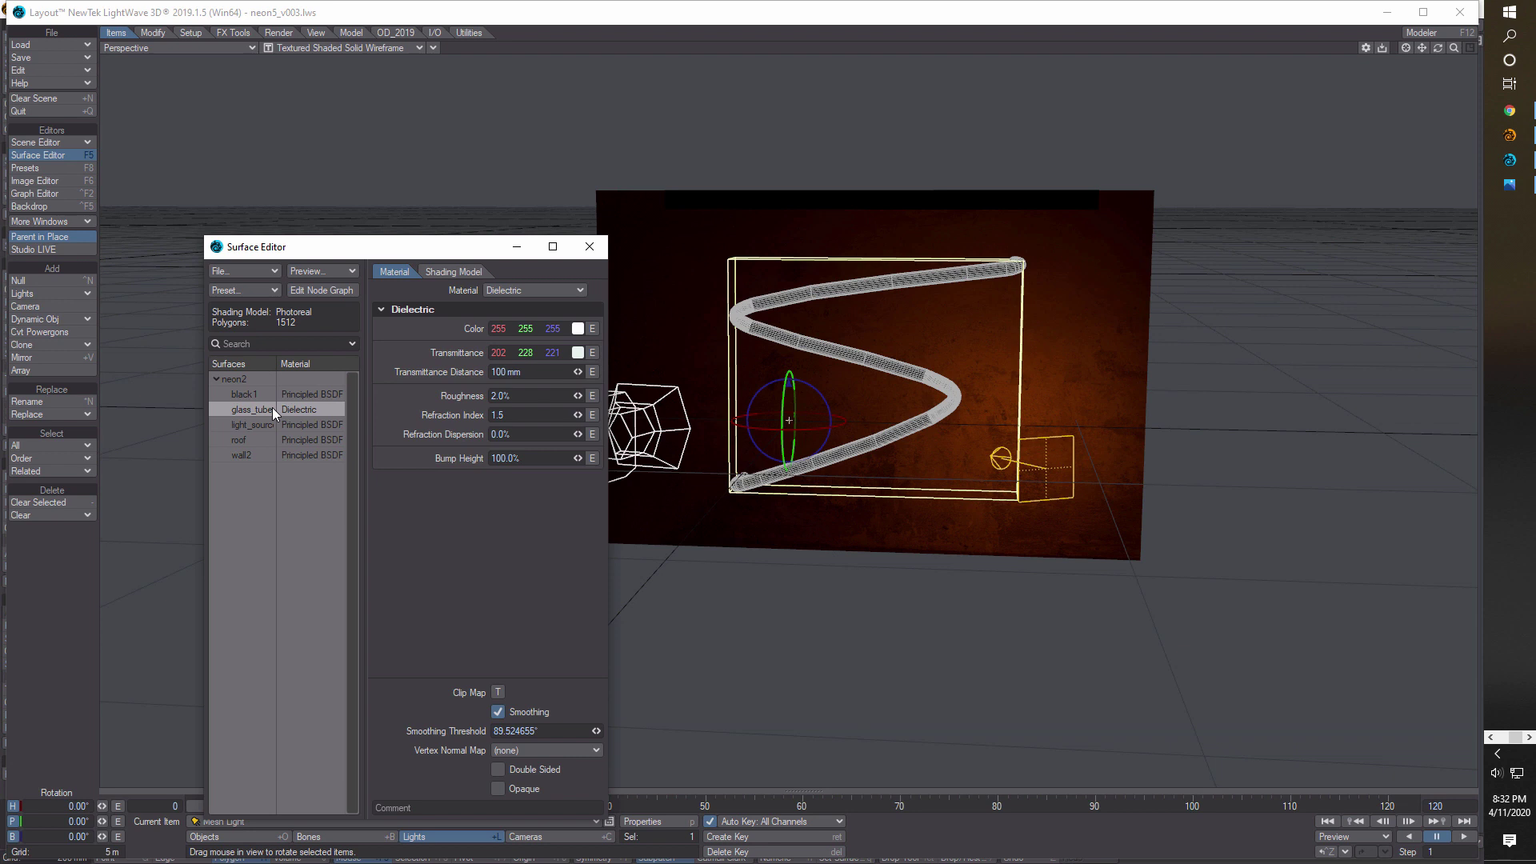
pyautogui.rightClick(272, 407)
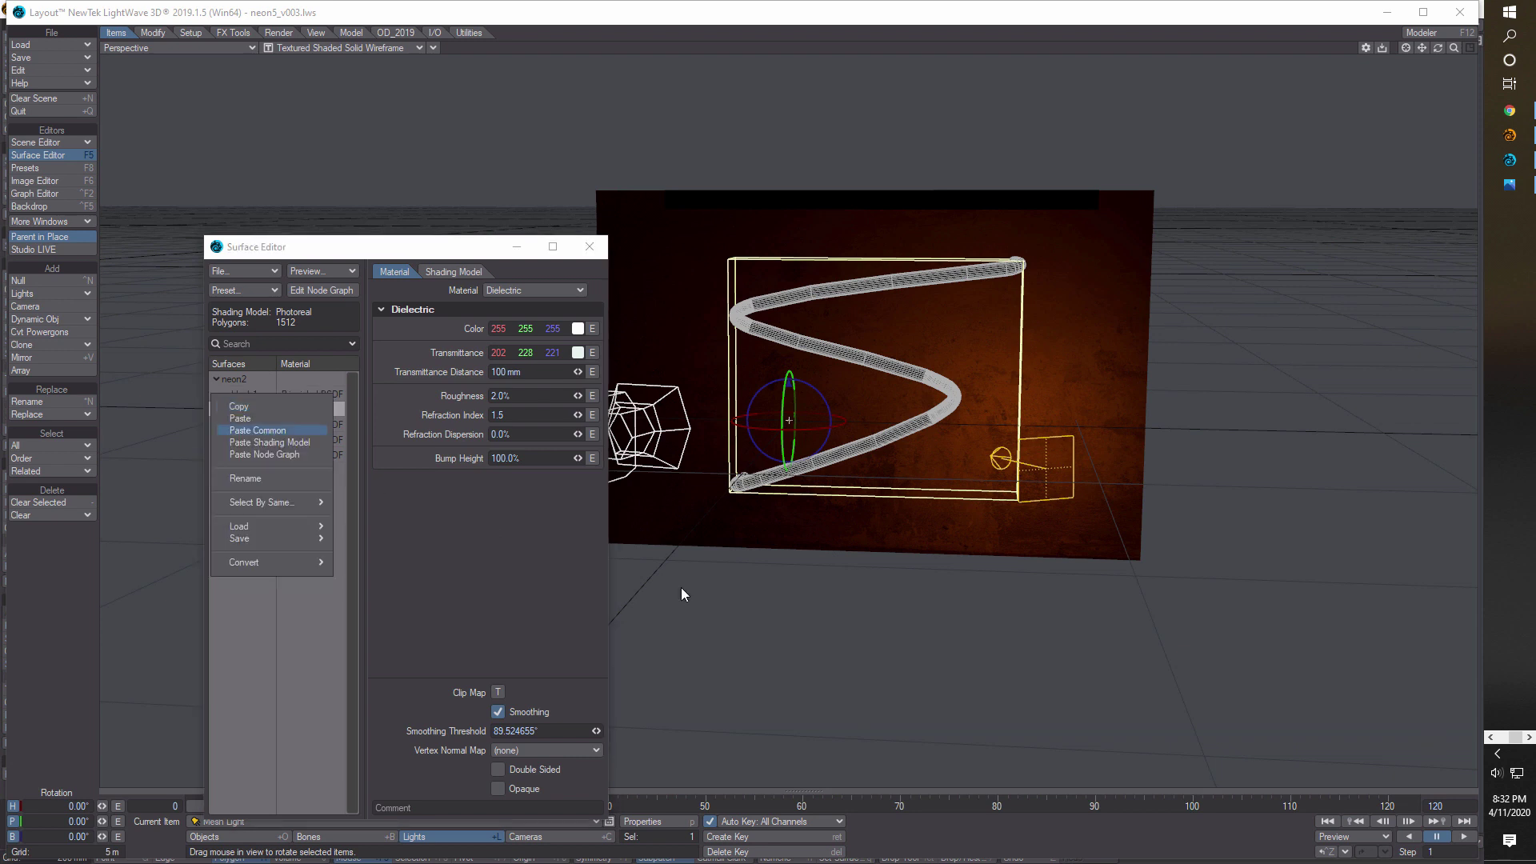
pyautogui.click(477, 605)
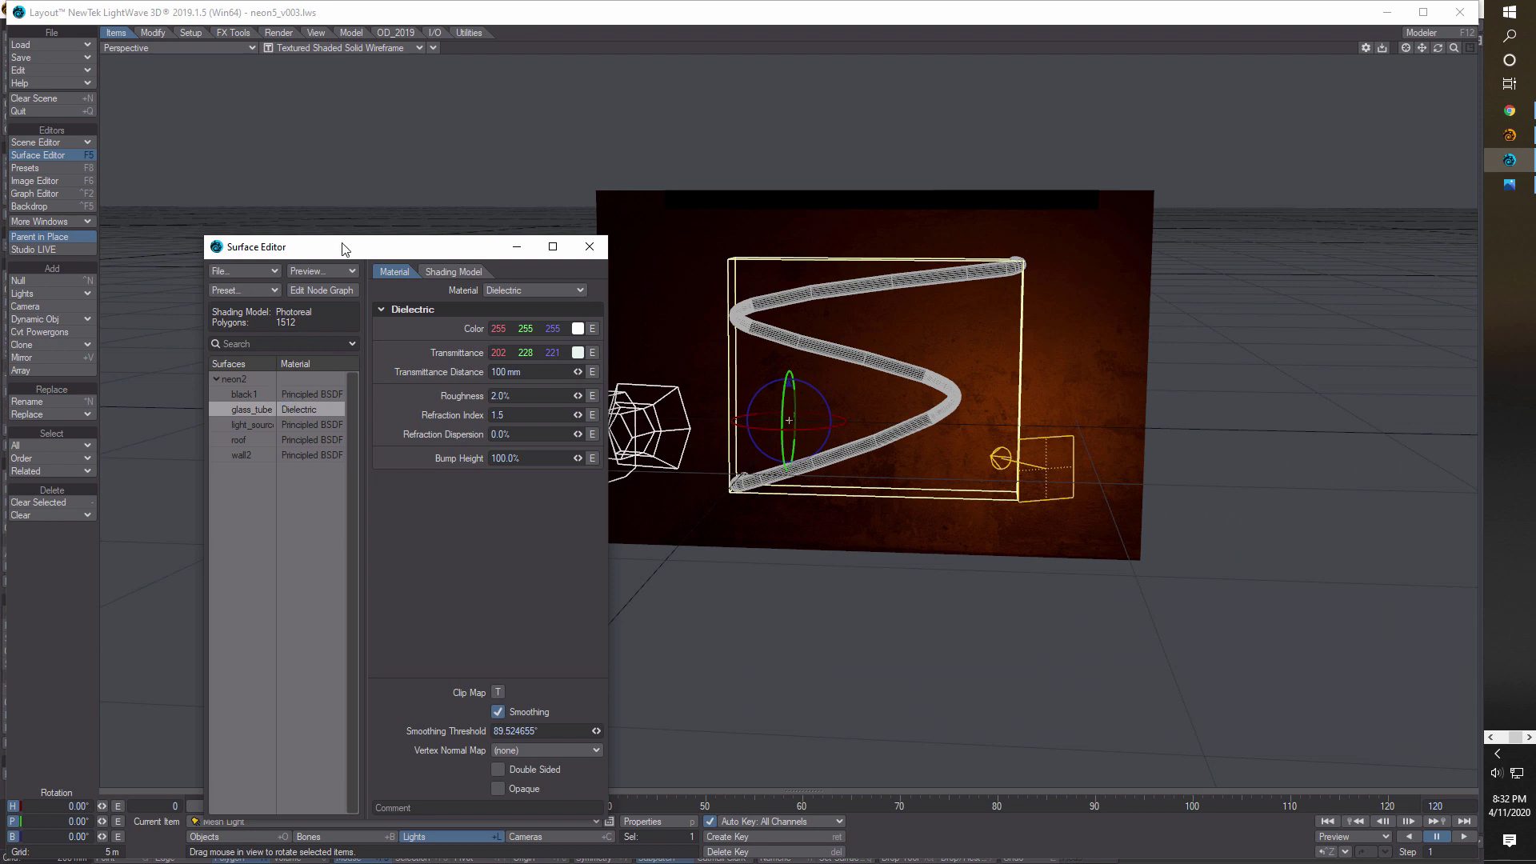
# Look through the built-in glass presets in the surface preset shelf and close the shelf
pyautogui.click(272, 291)
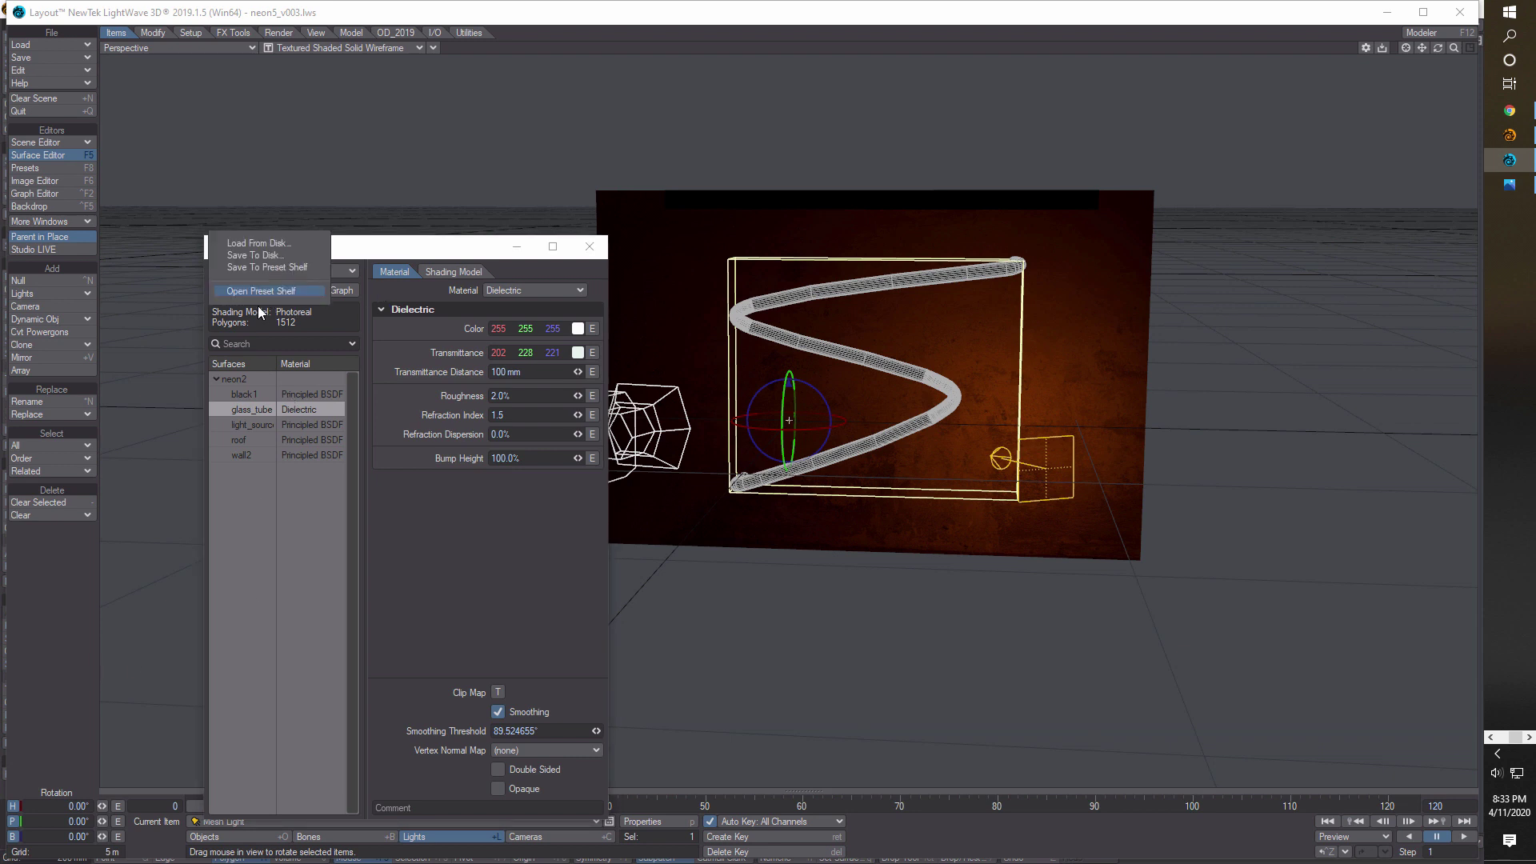
pyautogui.click(278, 294)
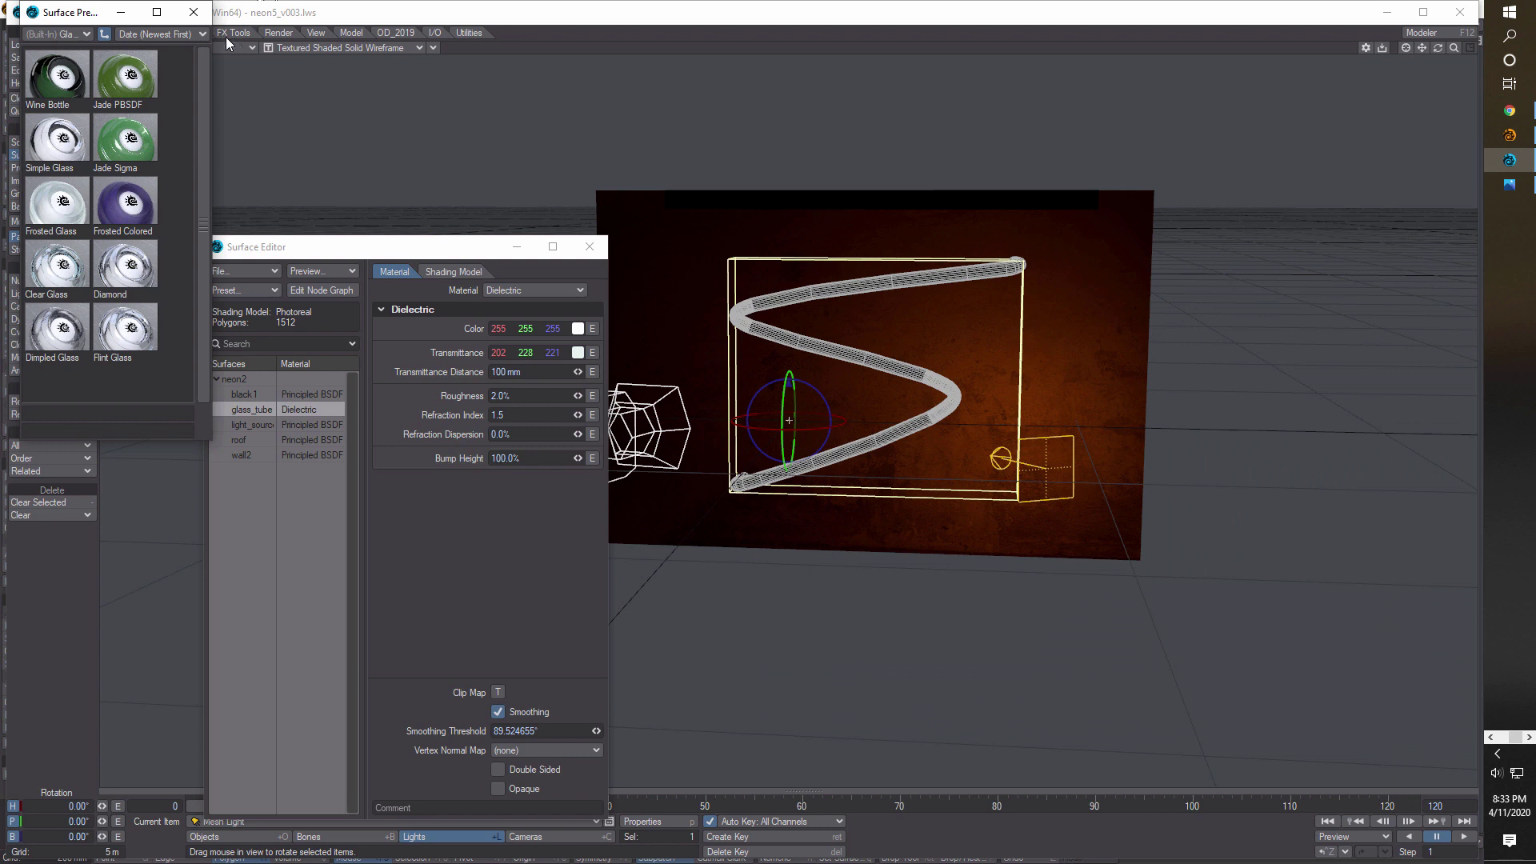
pyautogui.click(200, 14)
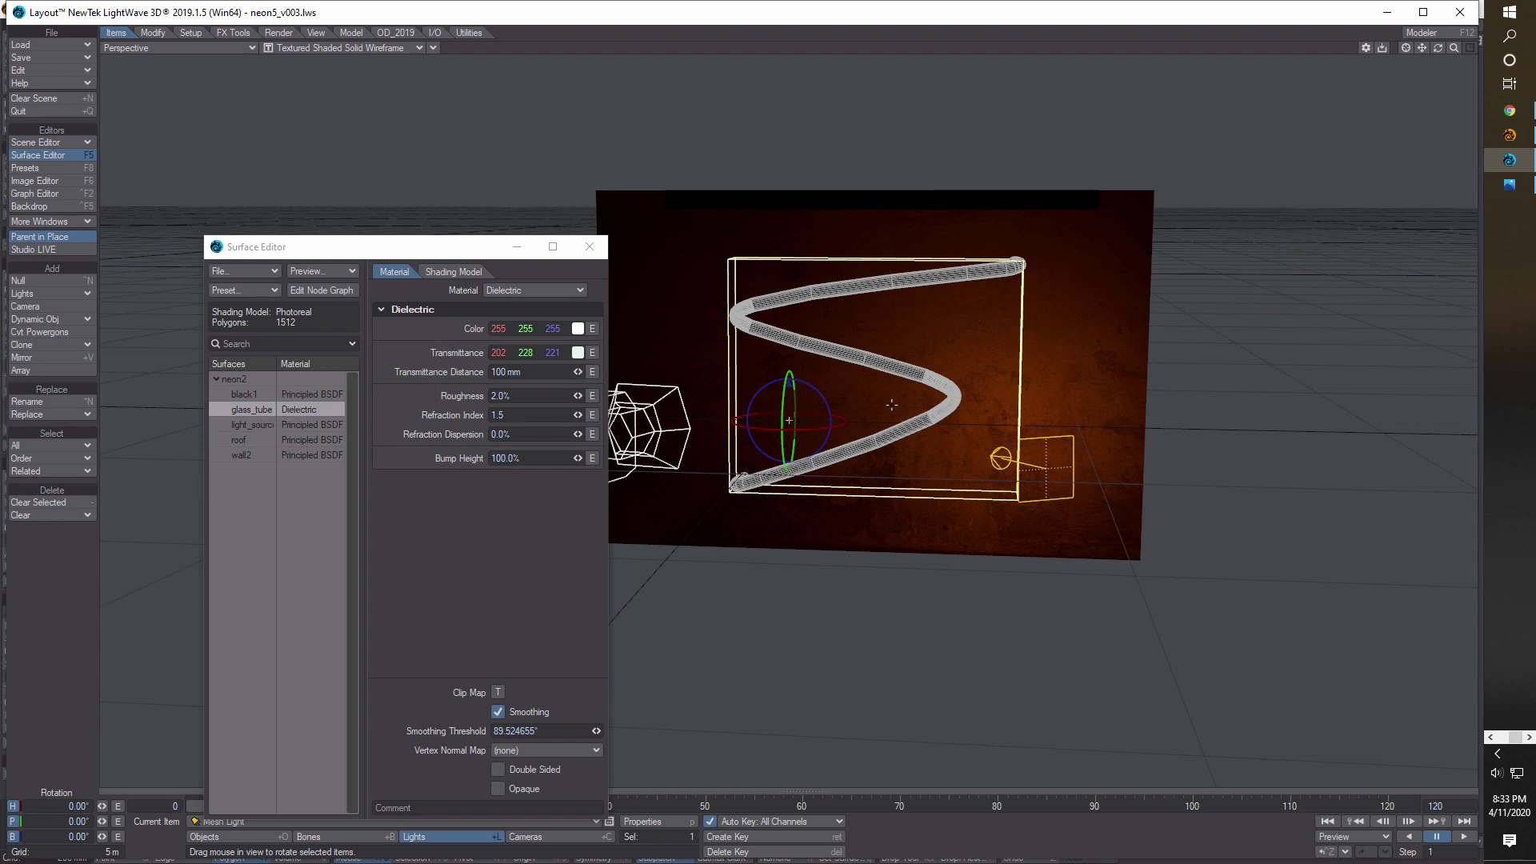
# Open the node graph of the light_source surface and check the Incidence node's settings
pyautogui.doubleClick(304, 425)
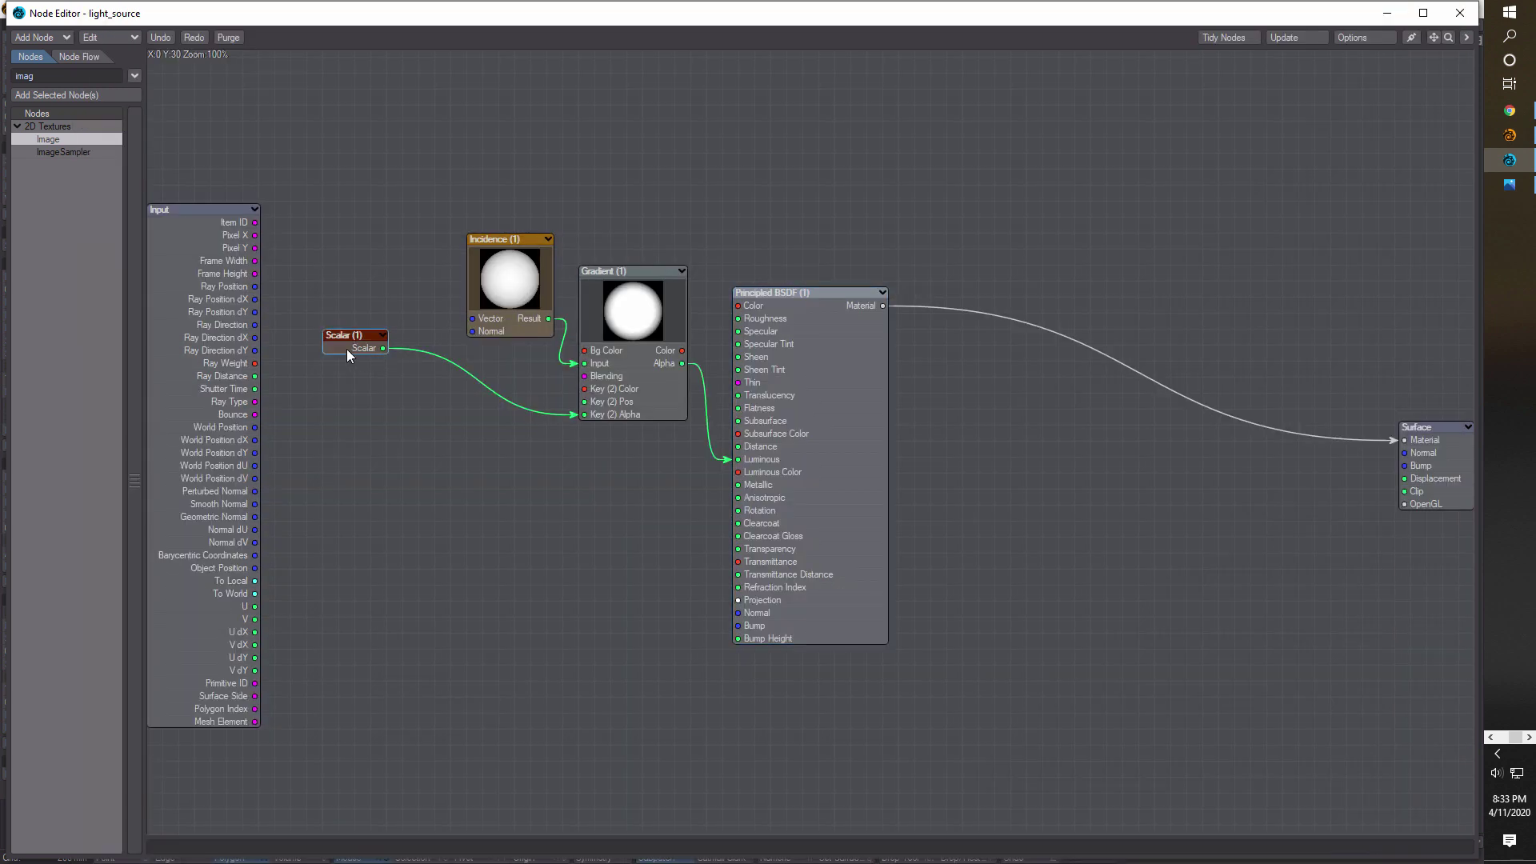
pyautogui.doubleClick(522, 276)
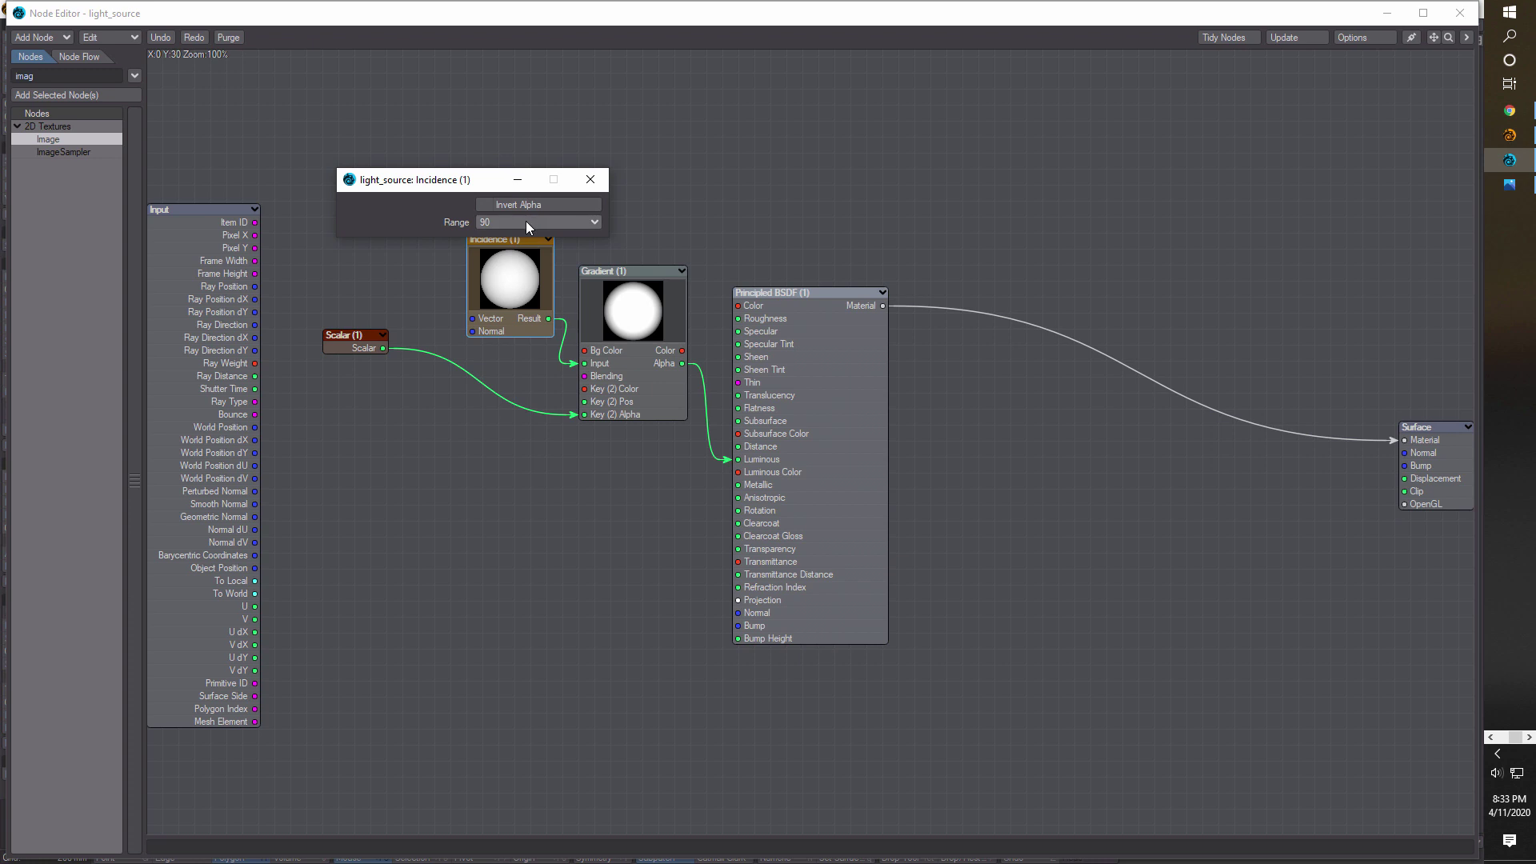
pyautogui.click(592, 180)
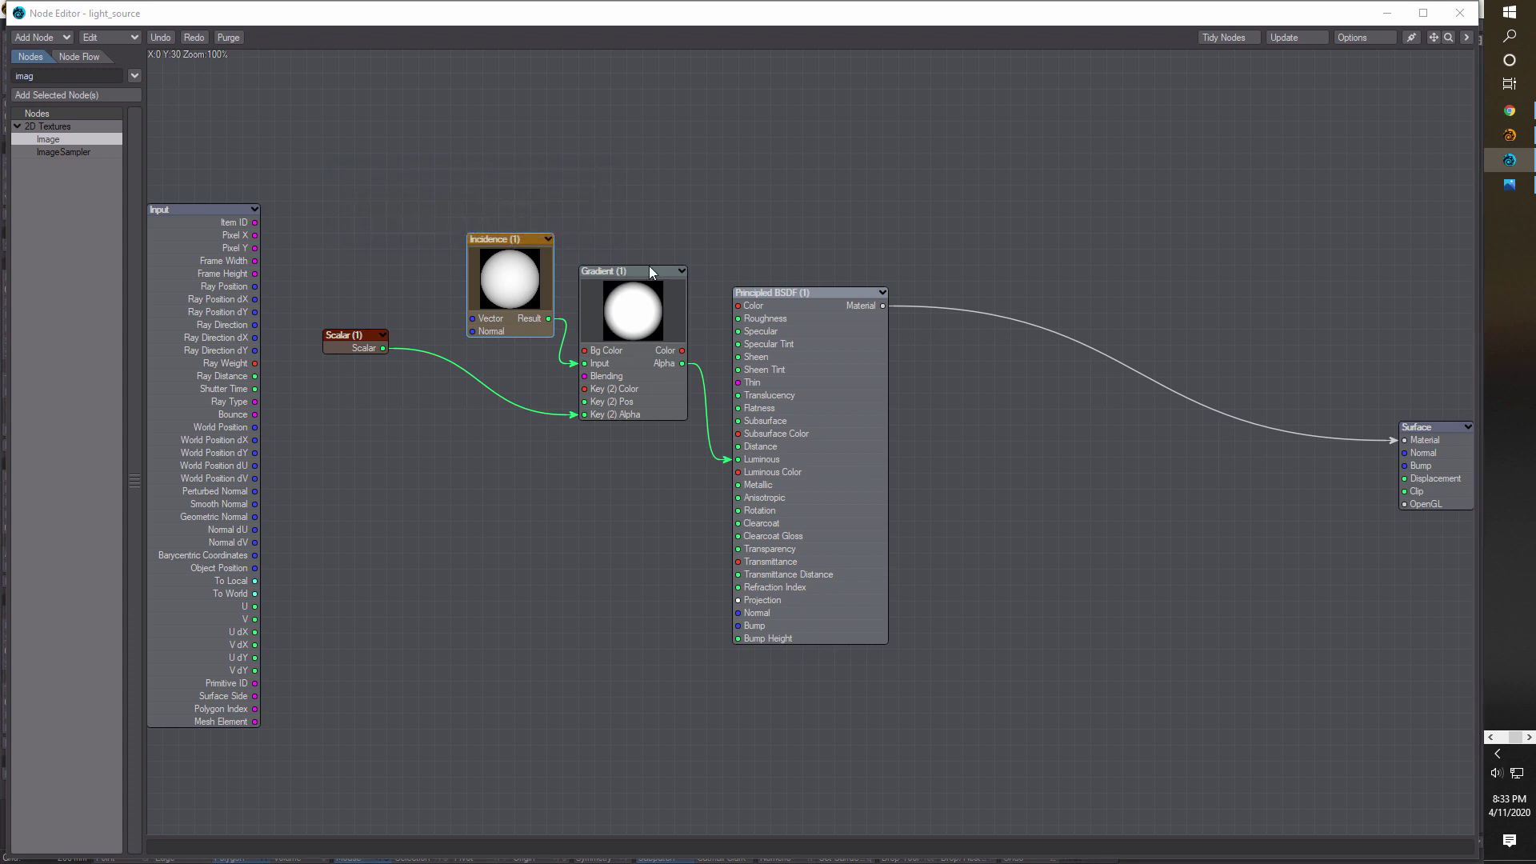
# Examine the start and end keys of the Gradient node that drives the surface's luminosity, and close its settings
pyautogui.doubleClick(645, 311)
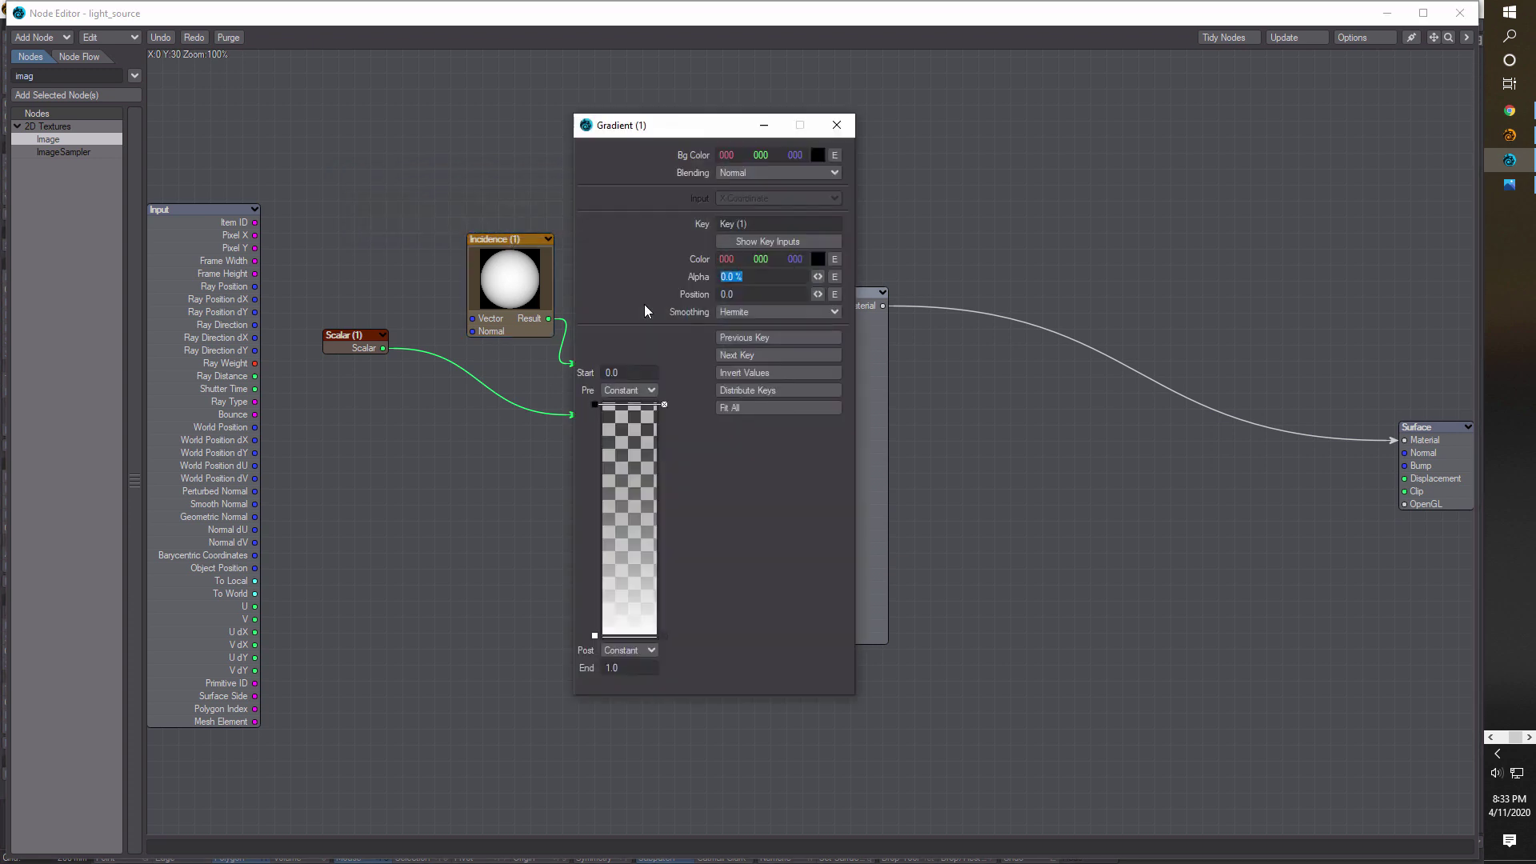
pyautogui.click(641, 405)
pyautogui.click(650, 636)
pyautogui.click(635, 406)
pyautogui.click(622, 635)
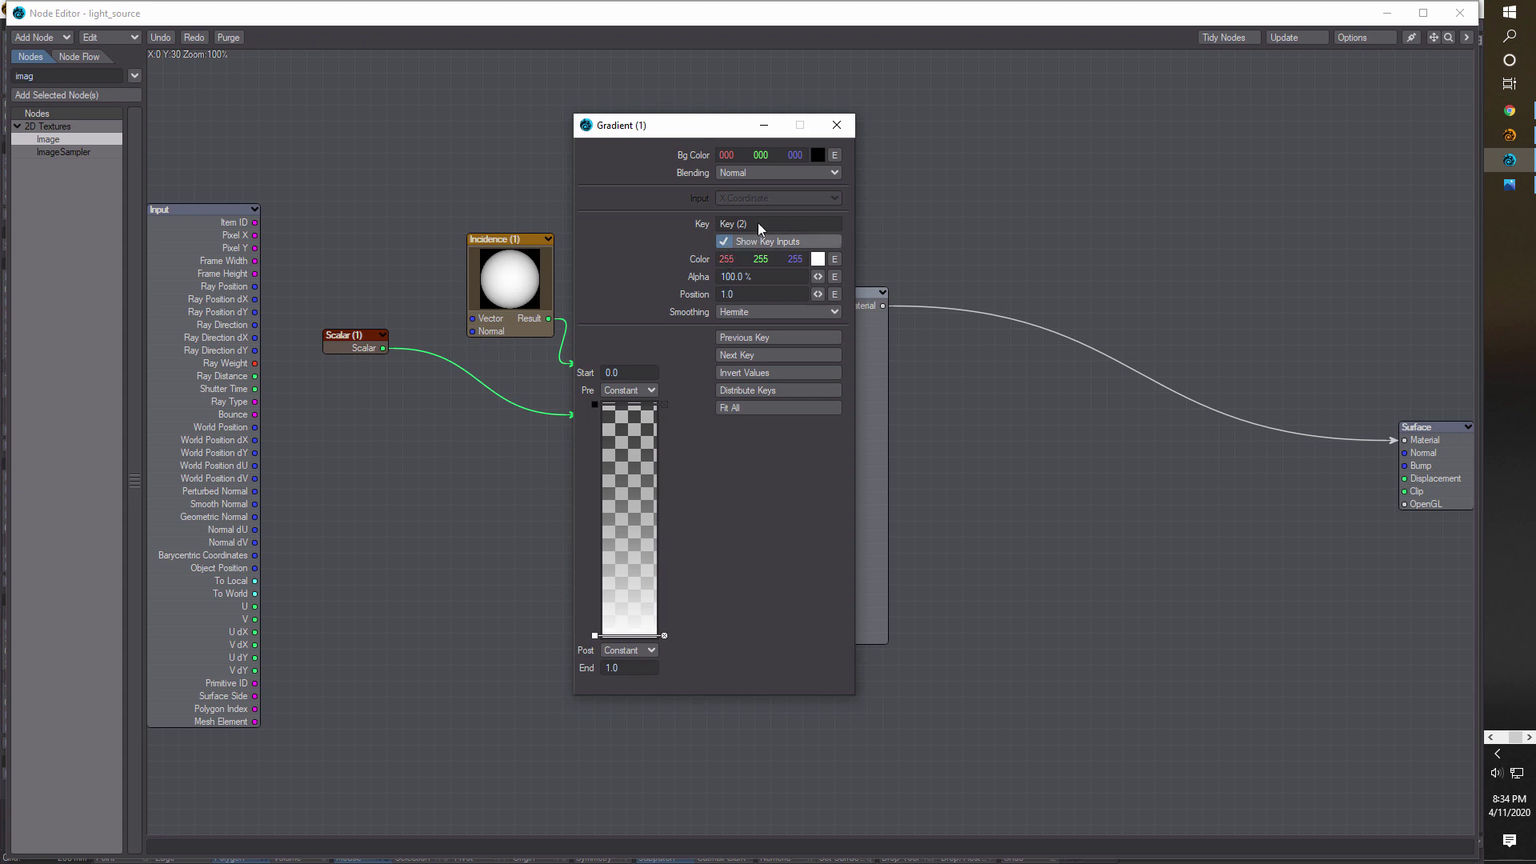
pyautogui.click(836, 125)
# Check the value of the Scalar node feeding the gradient's Key (2) Alpha, and review the Incidence node's range again
pyautogui.doubleClick(356, 343)
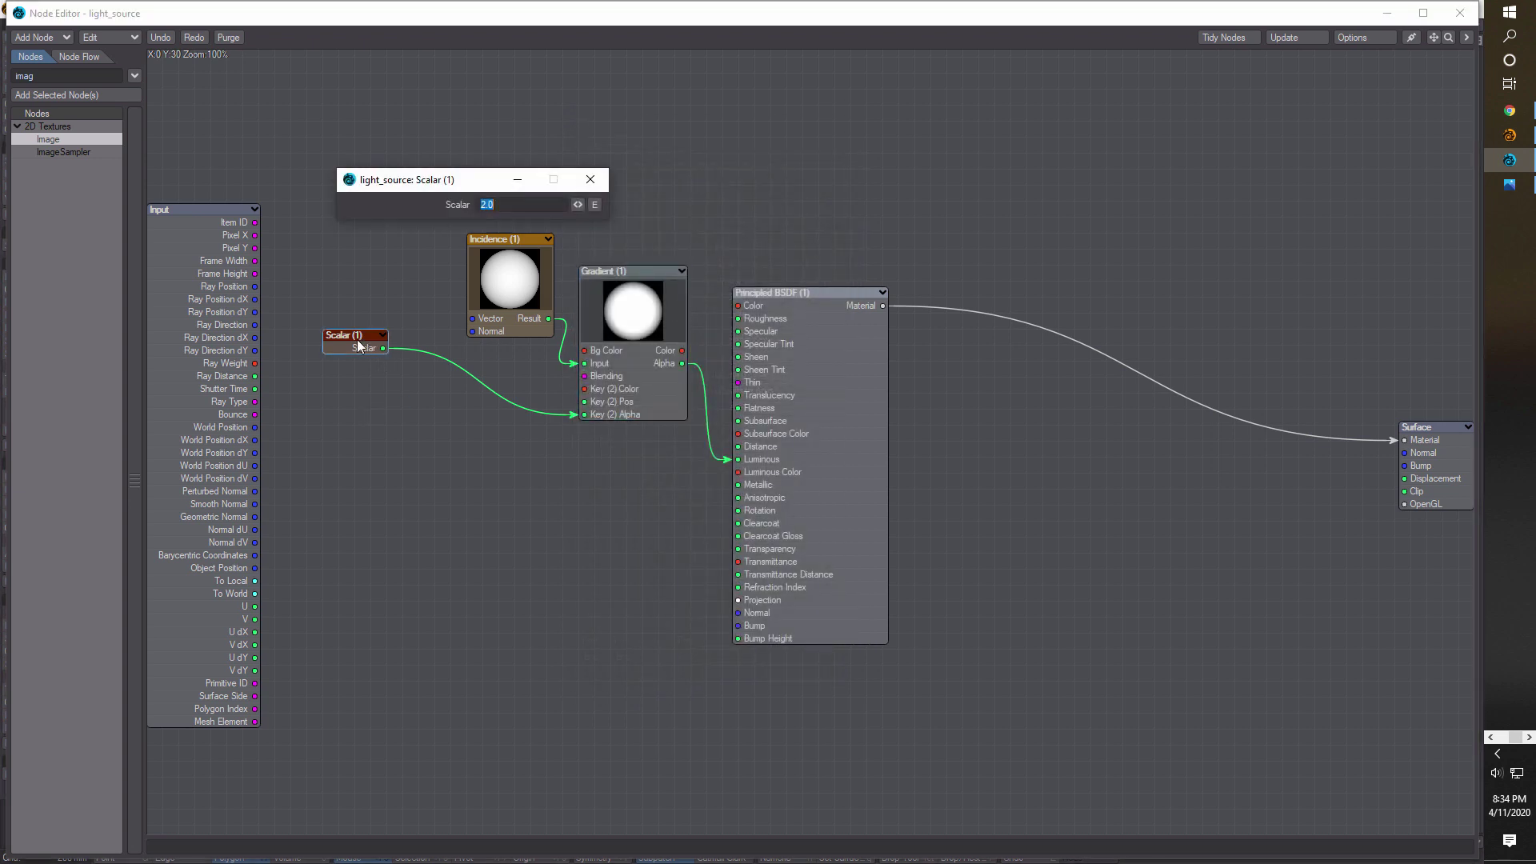
pyautogui.click(590, 179)
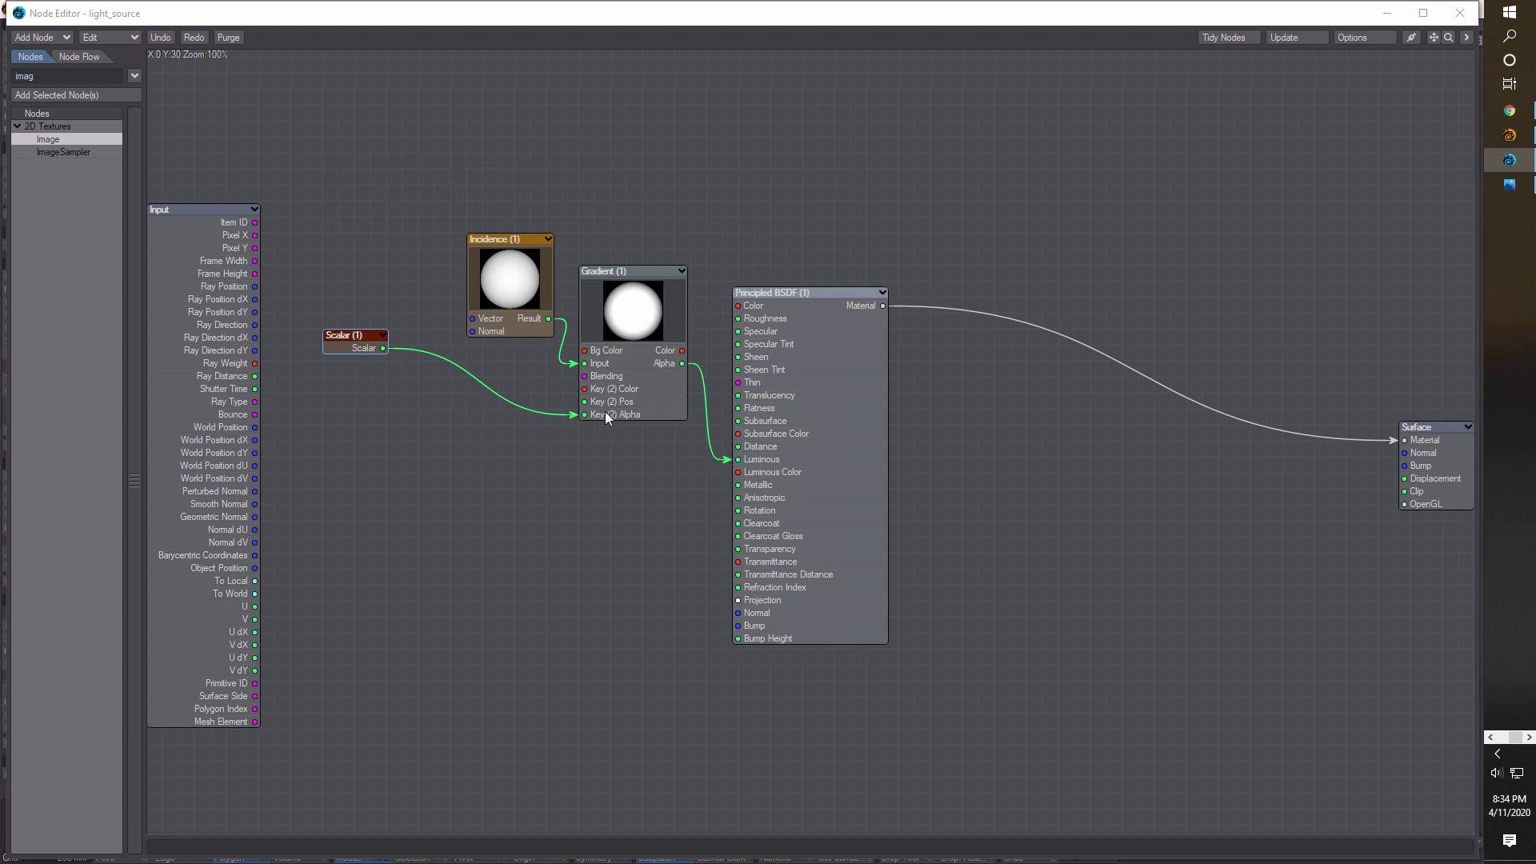
pyautogui.click(525, 296)
pyautogui.doubleClick(525, 296)
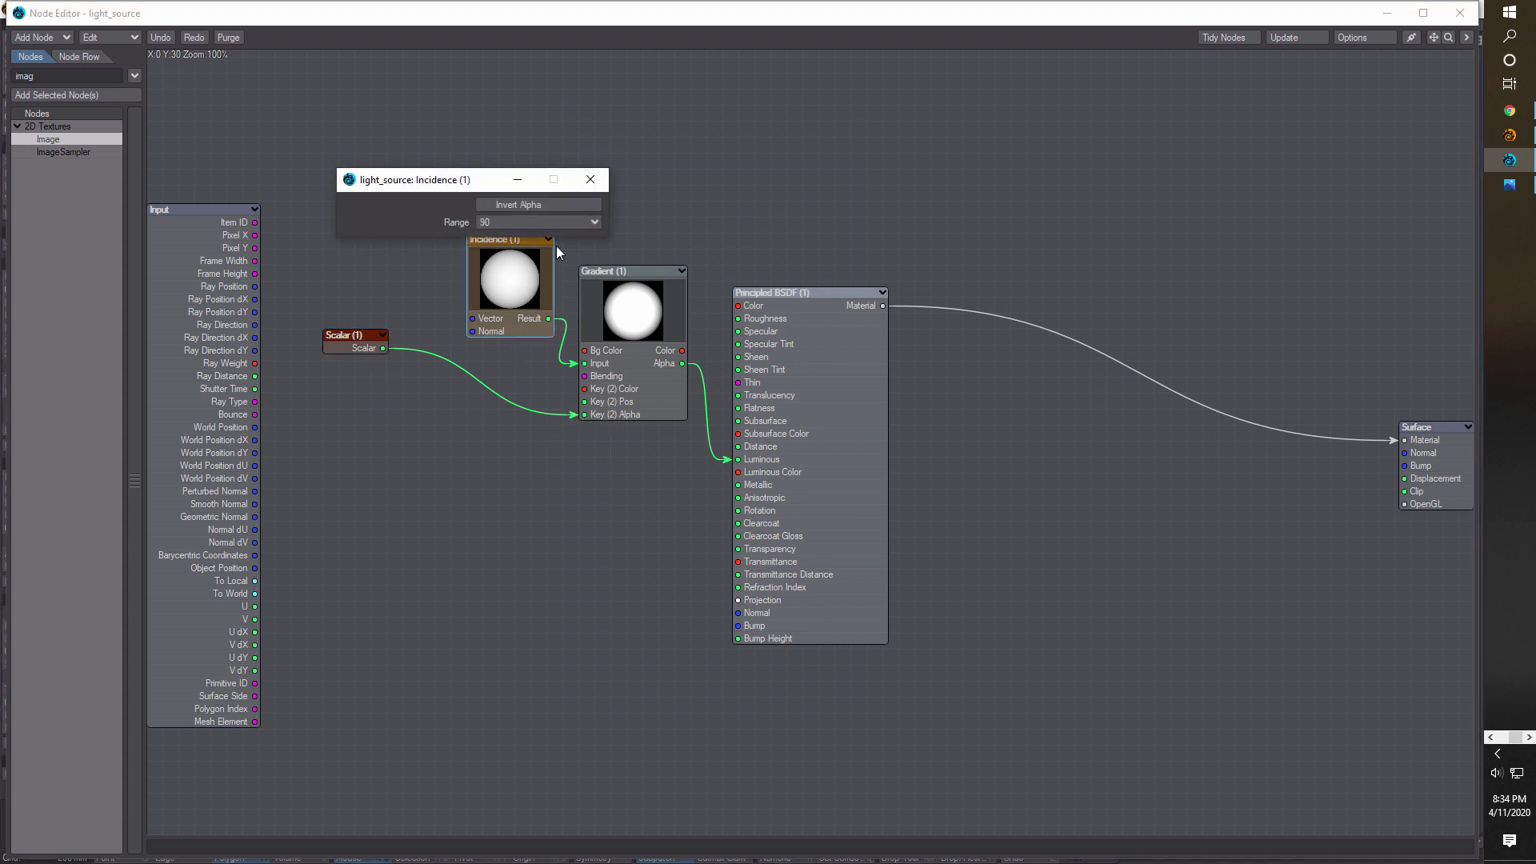
pyautogui.click(596, 182)
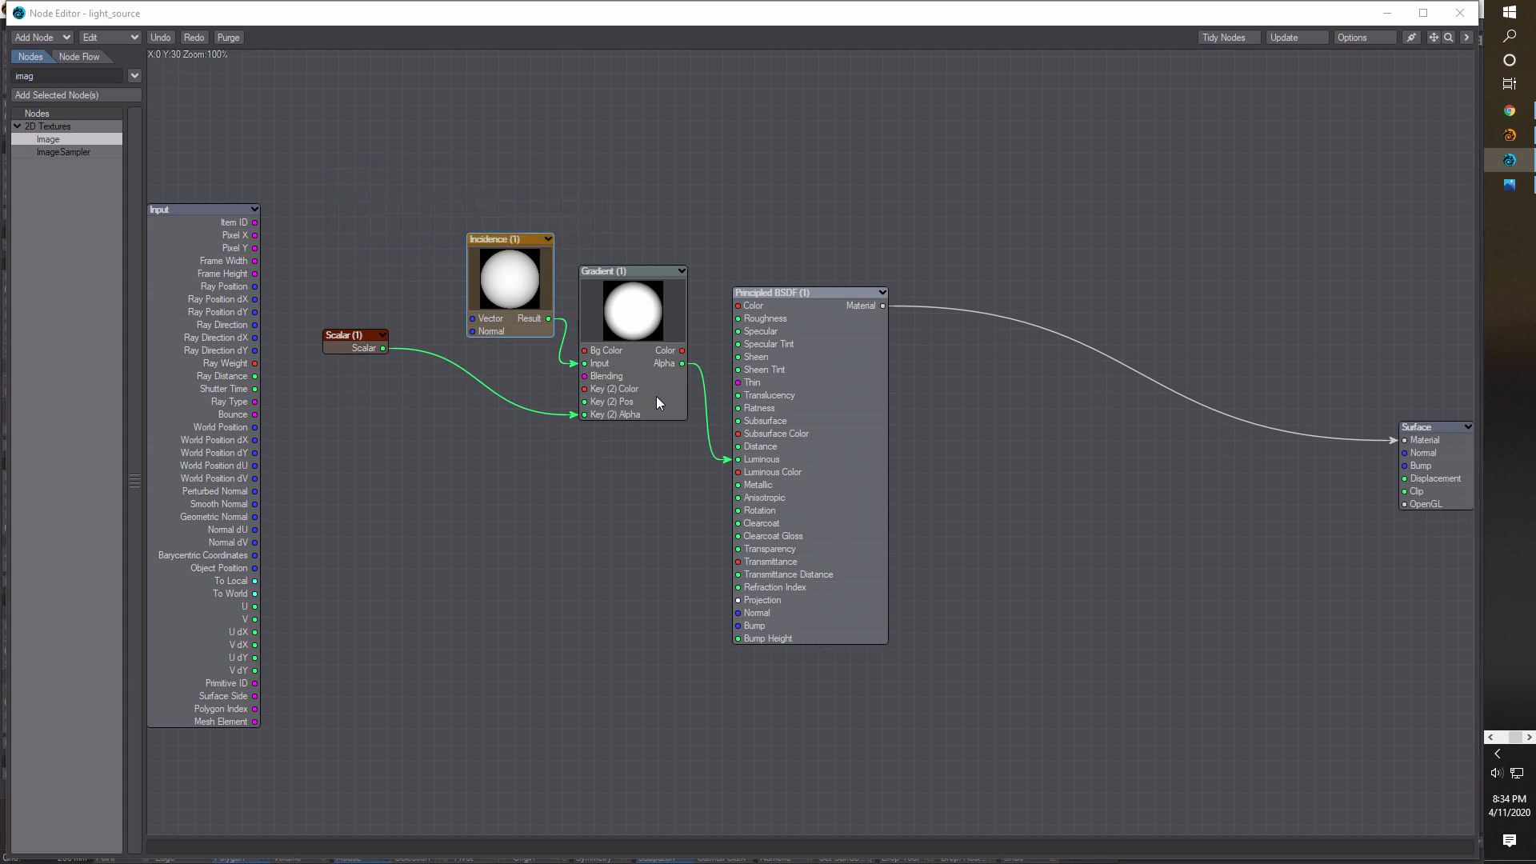
# Examine the Principled BSDF node's attributes, including its Color and Luminous Color, and close them
pyautogui.doubleClick(853, 400)
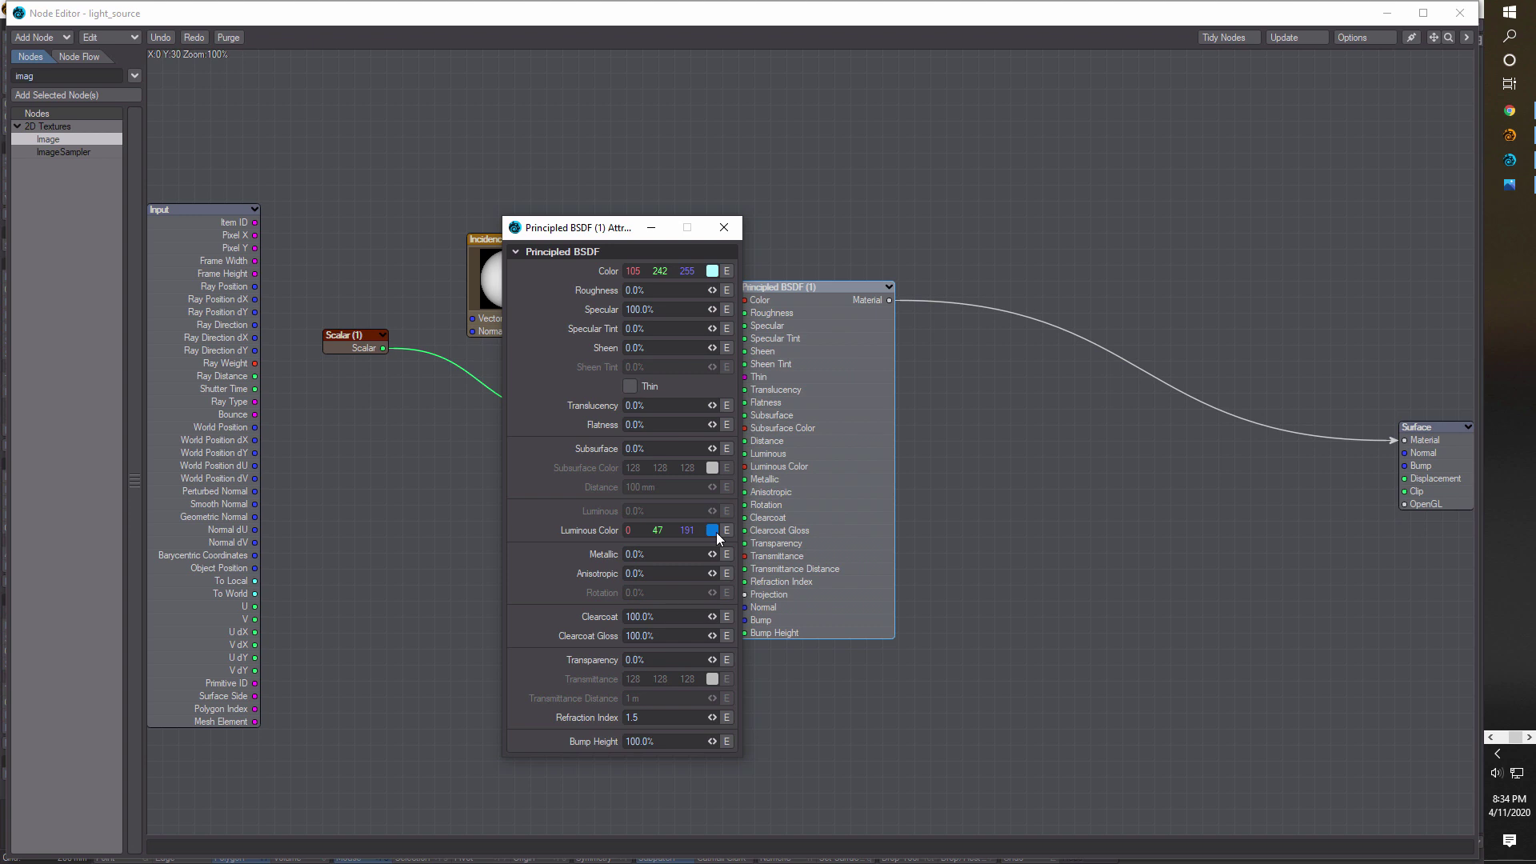
pyautogui.moveTo(716, 531); pyautogui.dragTo(715, 531)
pyautogui.click(724, 228)
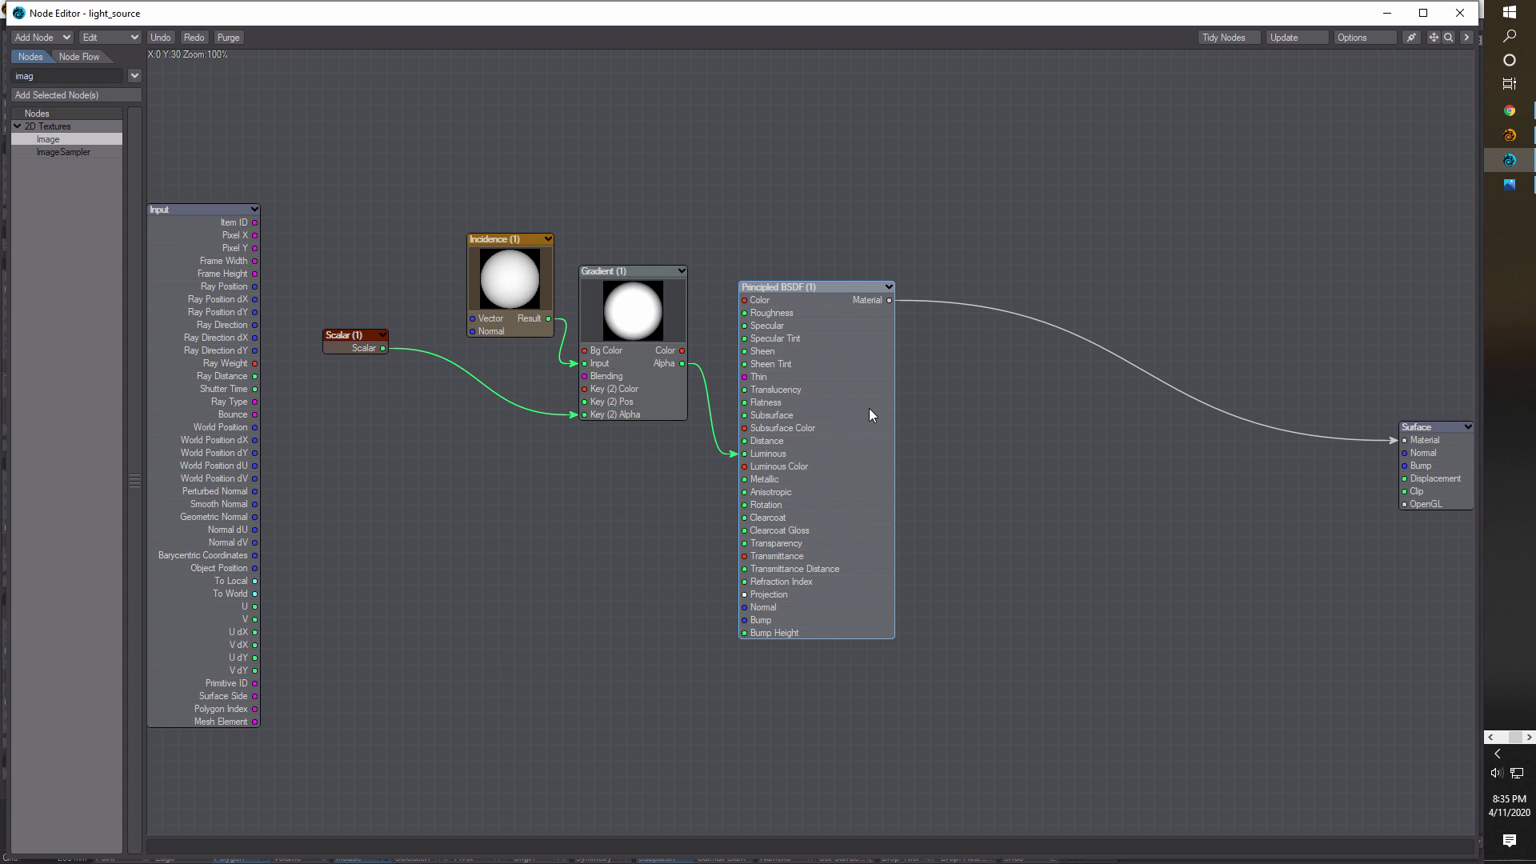
# Close the node editor and switch the Perspective viewport's display mode to VPR
pyautogui.click(1457, 16)
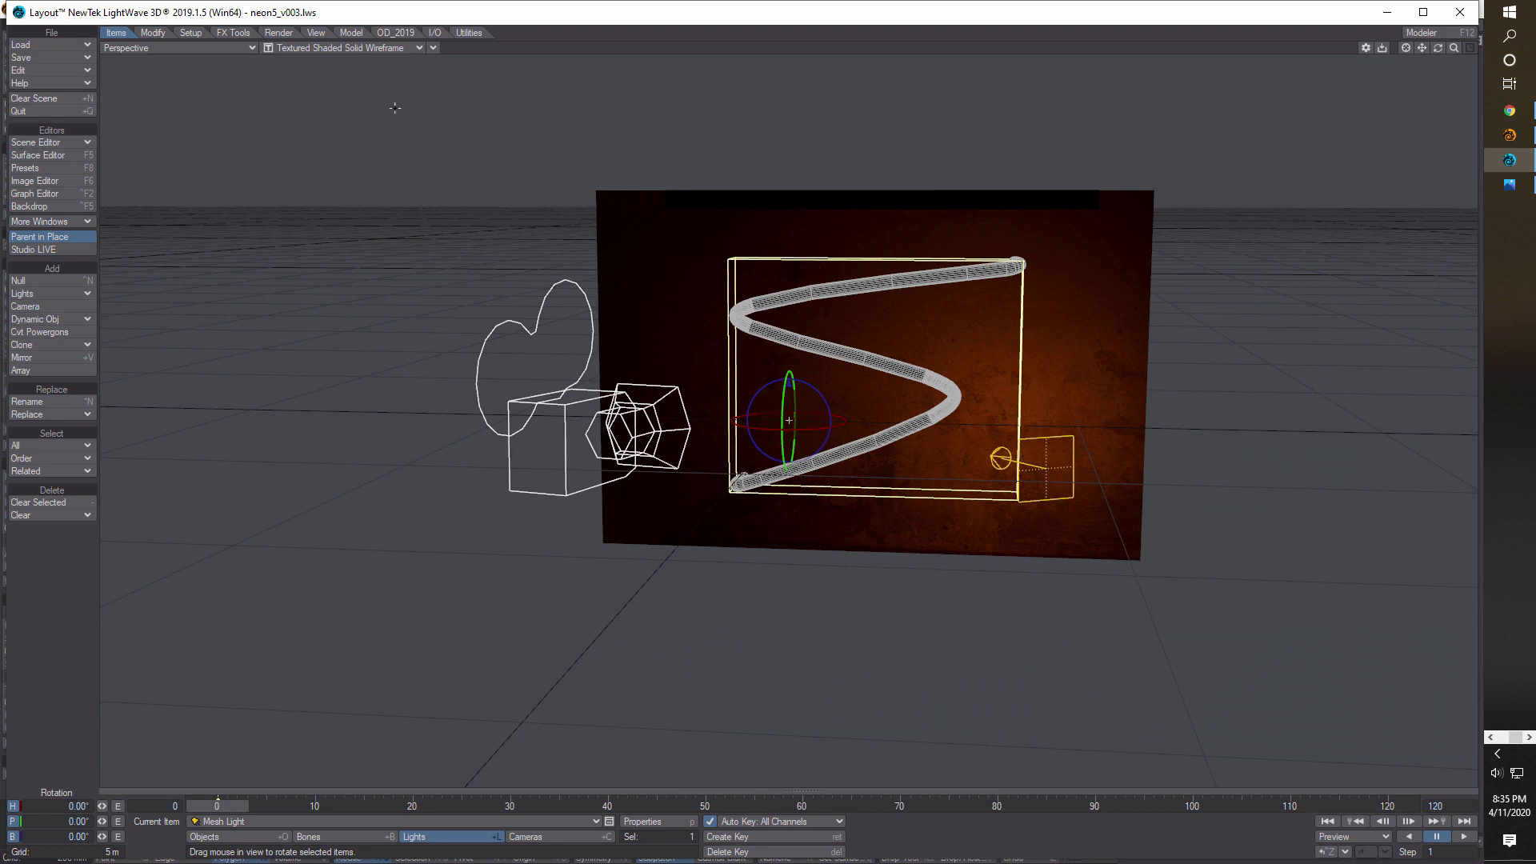
pyautogui.click(414, 47)
pyautogui.click(389, 118)
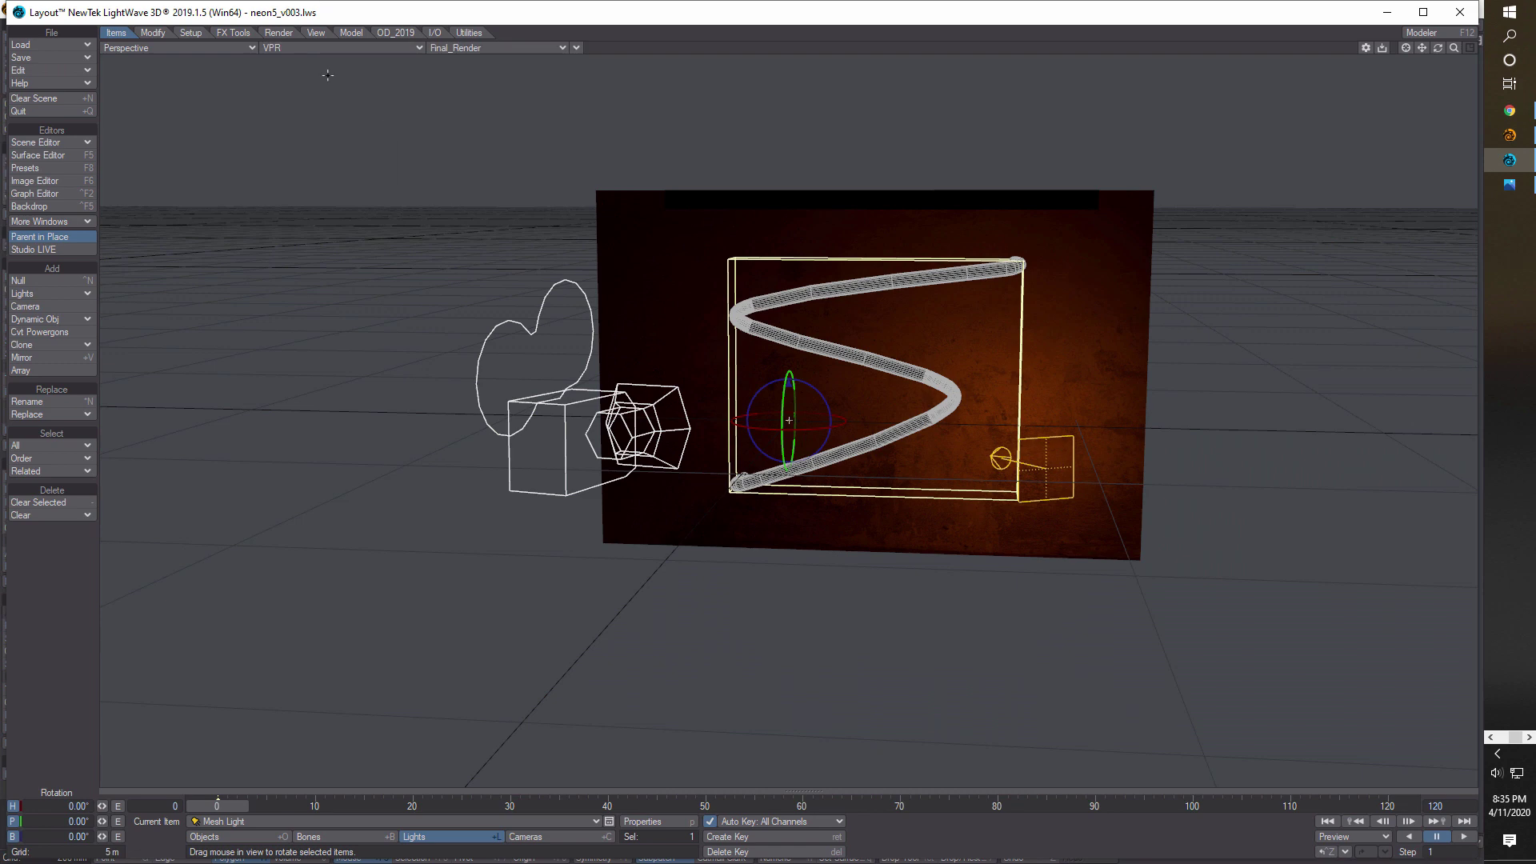